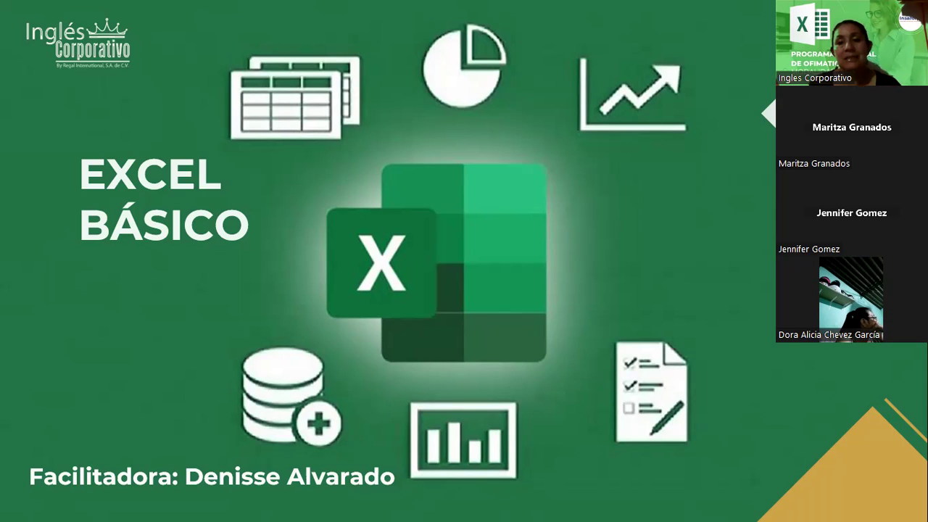
- Advance the slideshow from the Excel Básico title slide to the 'Crear Tablas' slide
{"action": "left_click", "coordinate": [604, 232]}
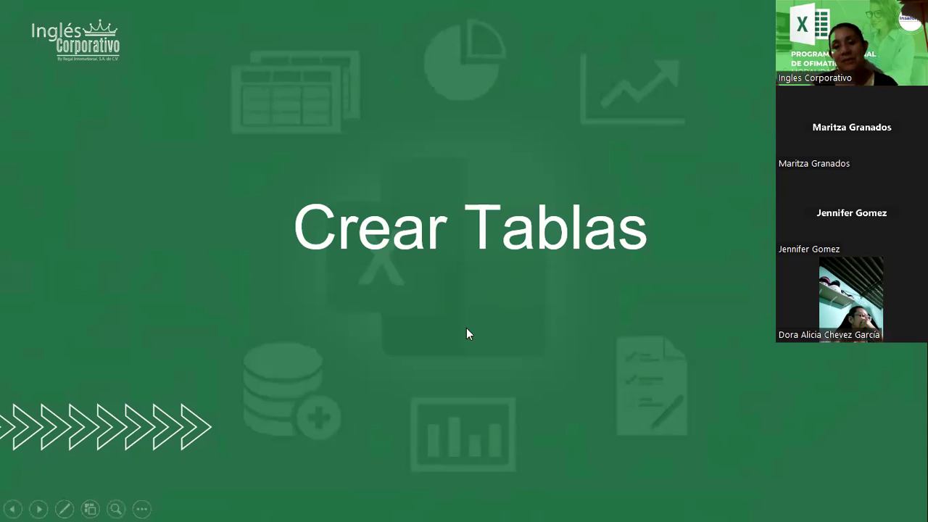
- Advance the slideshow to the 'Objetivo' slide about creating basic Excel tables
{"action": "left_click", "coordinate": [449, 314]}
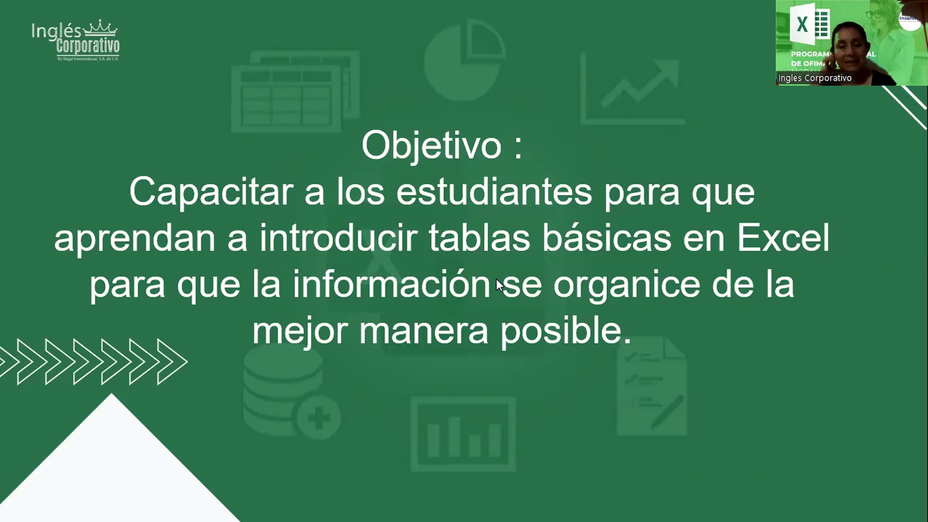
- Move on to the TABLAS slide with the team, points and goals screenshot
{"action": "left_click", "coordinate": [745, 246]}
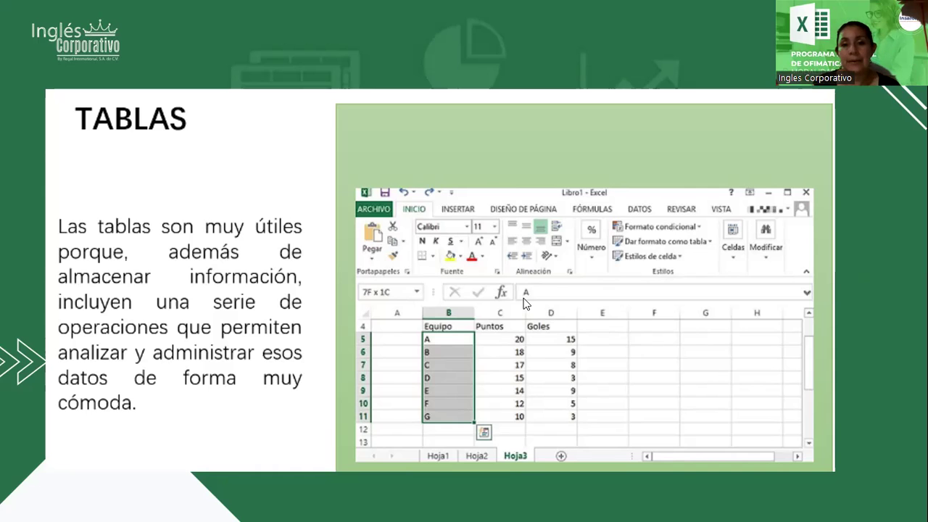
- Switch between the TABLAS and CREAR UNA TABLA slides, ending on CREAR UNA TABLA
{"action": "left_click", "coordinate": [498, 298]}
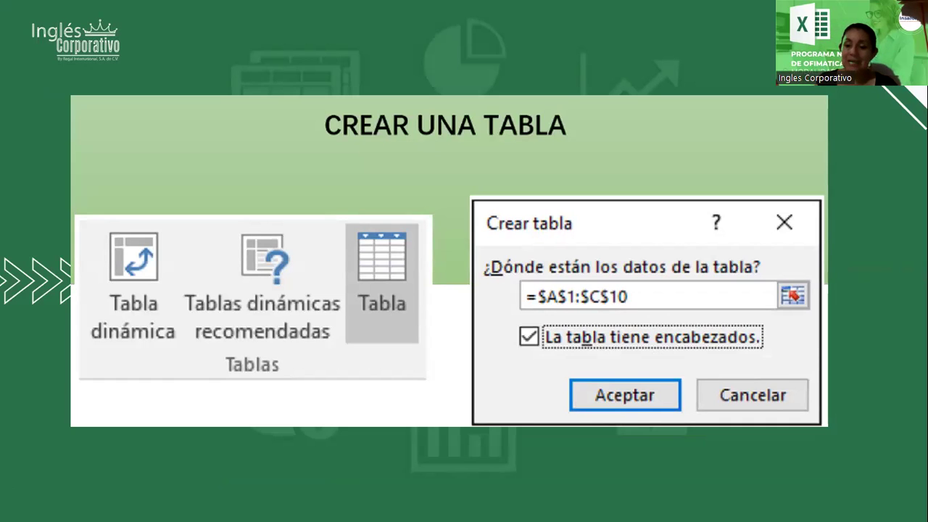
{"action": "key", "text": "Right"}
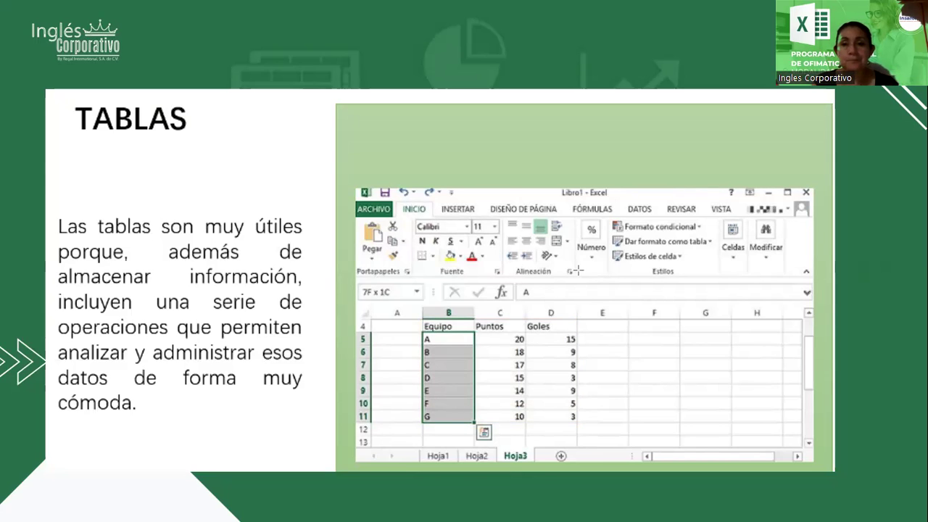
{"action": "left_click", "coordinate": [615, 146]}
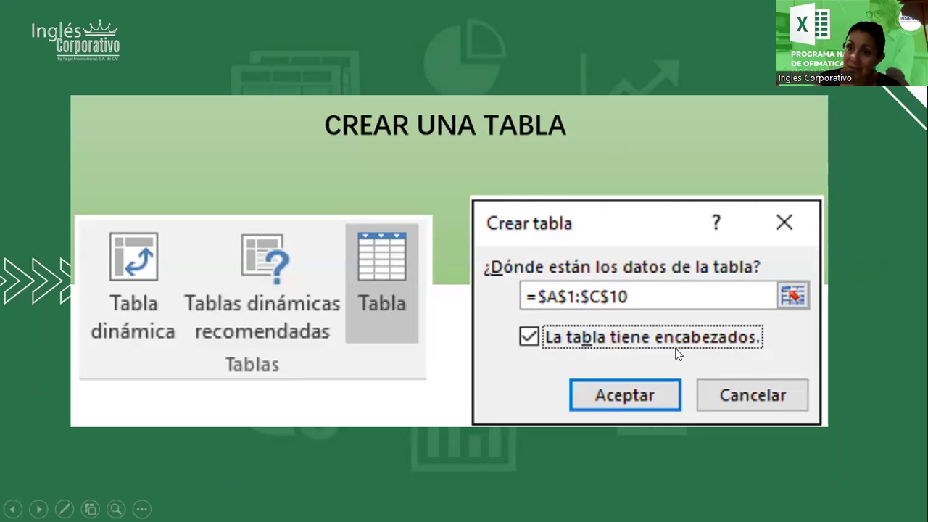
{"action": "left_click", "coordinate": [554, 339]}
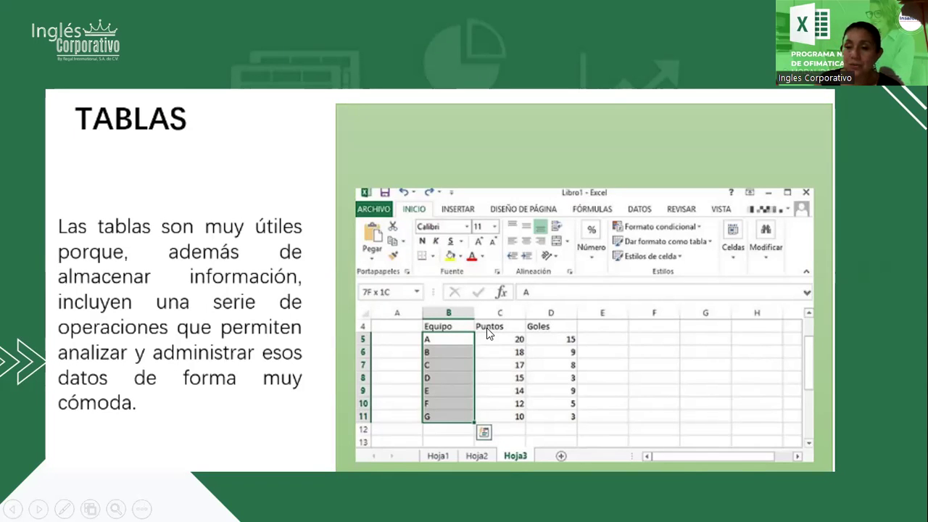
{"action": "left_click", "coordinate": [474, 287]}
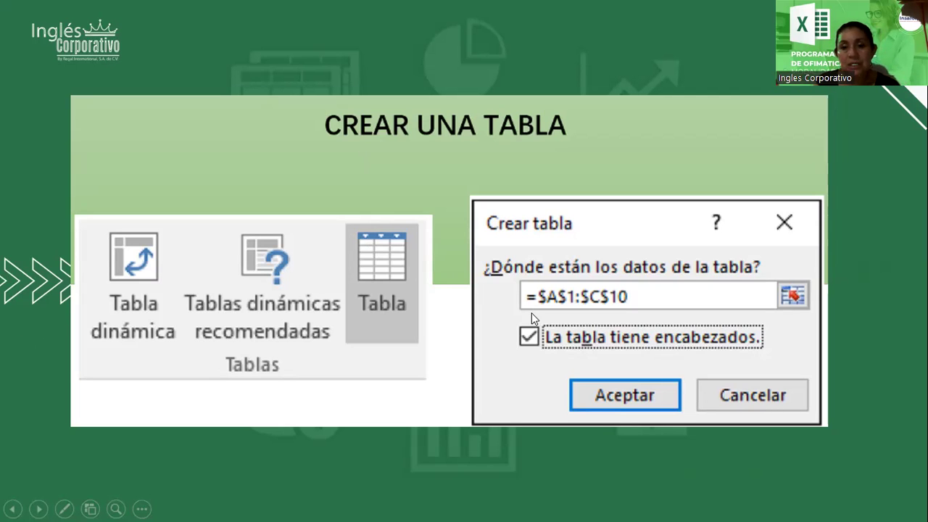
- Review the last slide, reach the end screen and exit the slideshow to the blank Excel workbook
{"action": "left_click", "coordinate": [440, 332]}
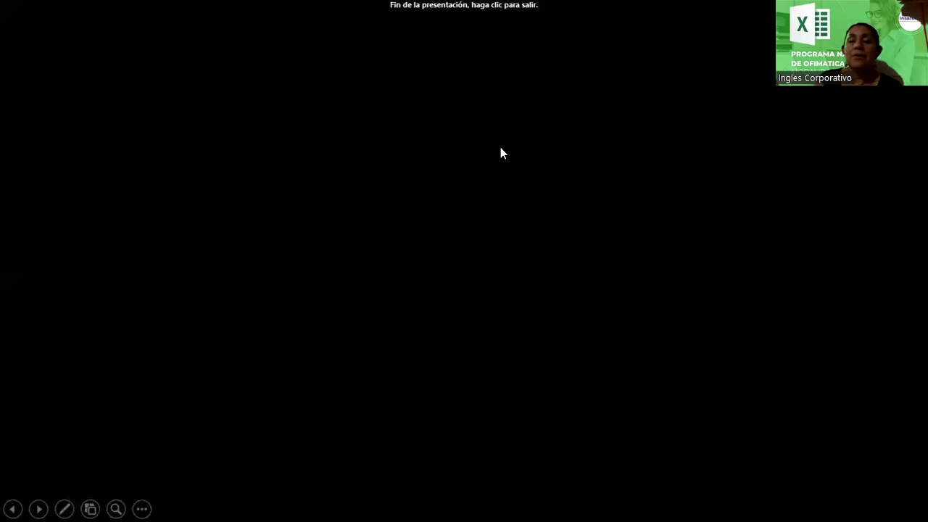
{"action": "key", "text": "Left"}
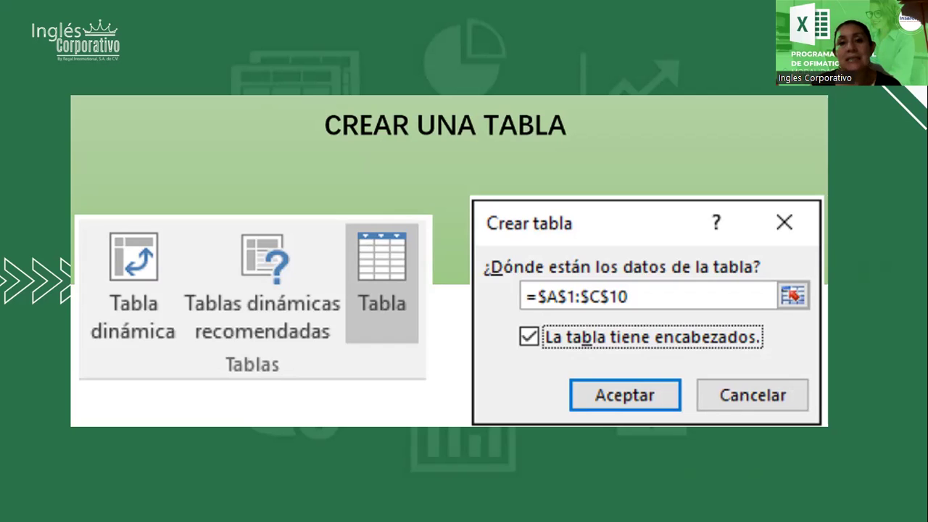
{"action": "key", "text": "Right"}
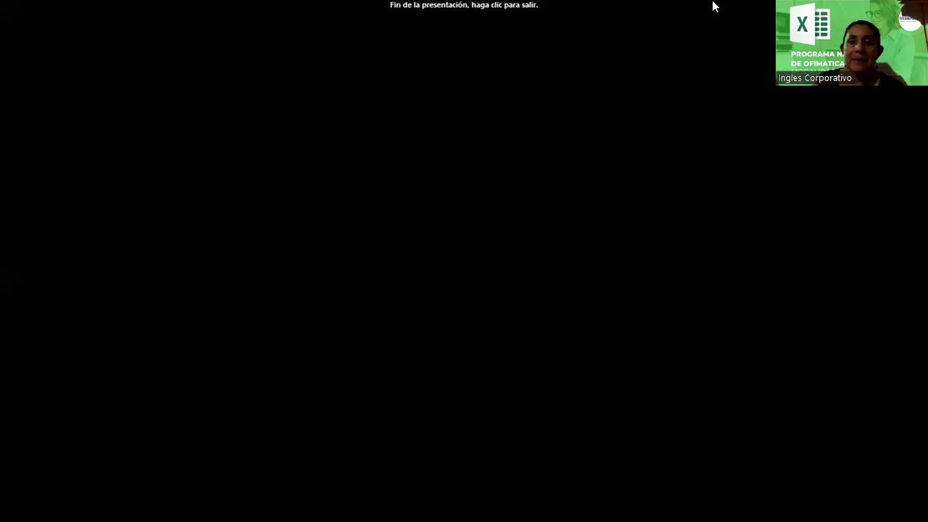
{"action": "left_click", "coordinate": [466, 84]}
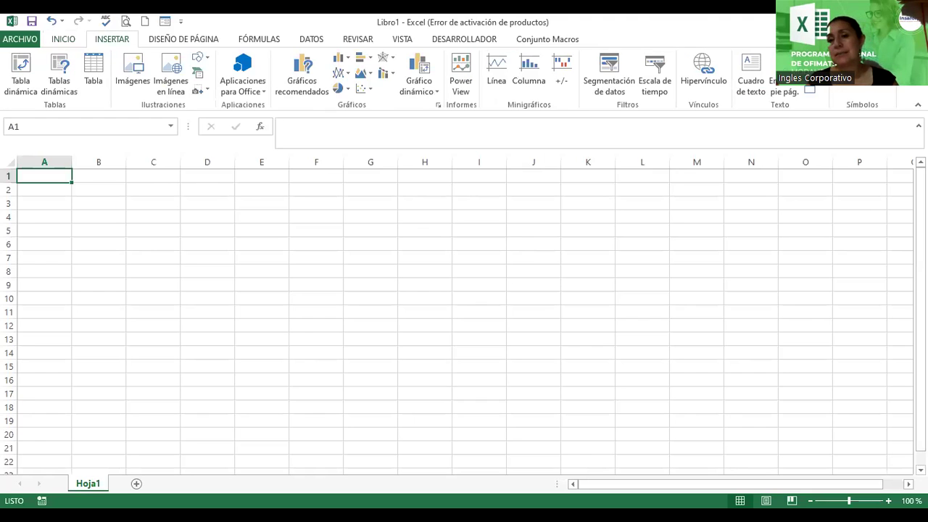
- Insert a blue WordArt title 'Tablas', move it up to rows 4–6, and zoom the sheet in
{"action": "left_click", "coordinate": [810, 90]}
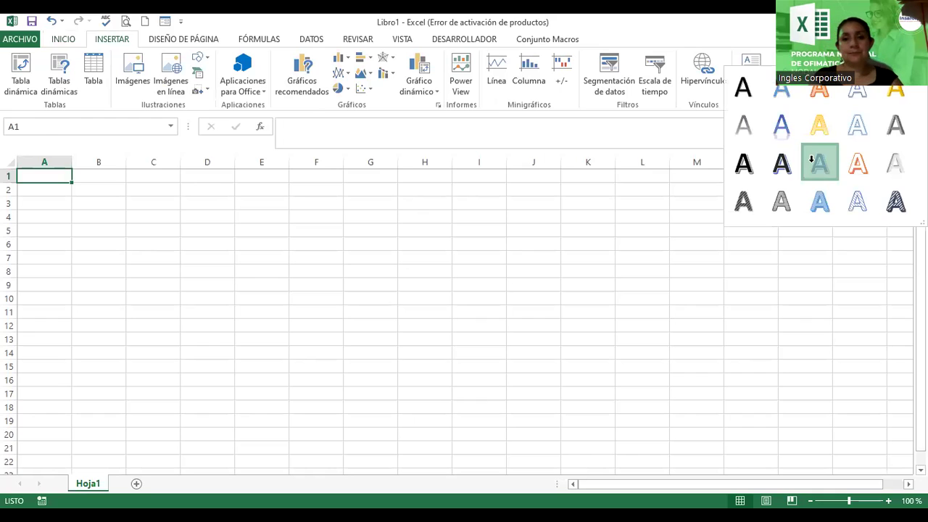
{"action": "left_click", "coordinate": [815, 165]}
{"action": "type", "text": "Tablas"}
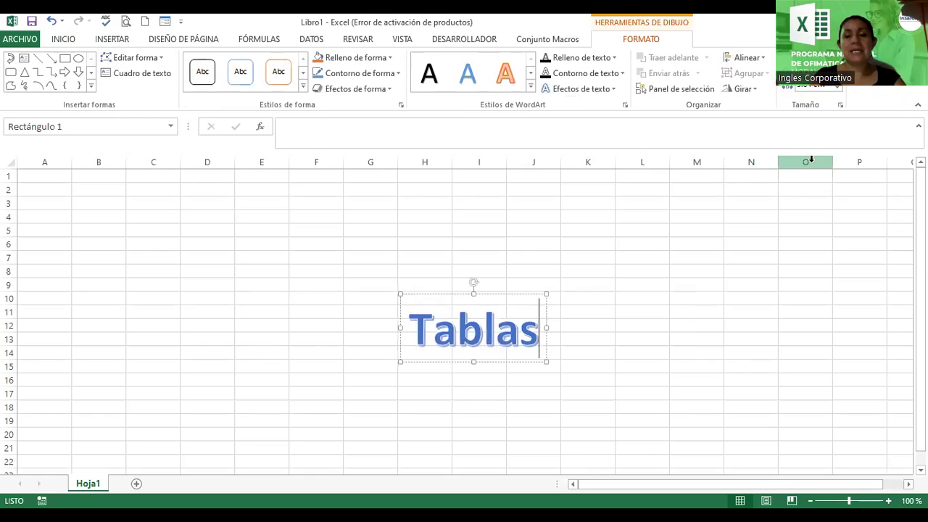
{"action": "left_click_drag", "start_coordinate": [505, 363], "coordinate": [541, 262]}
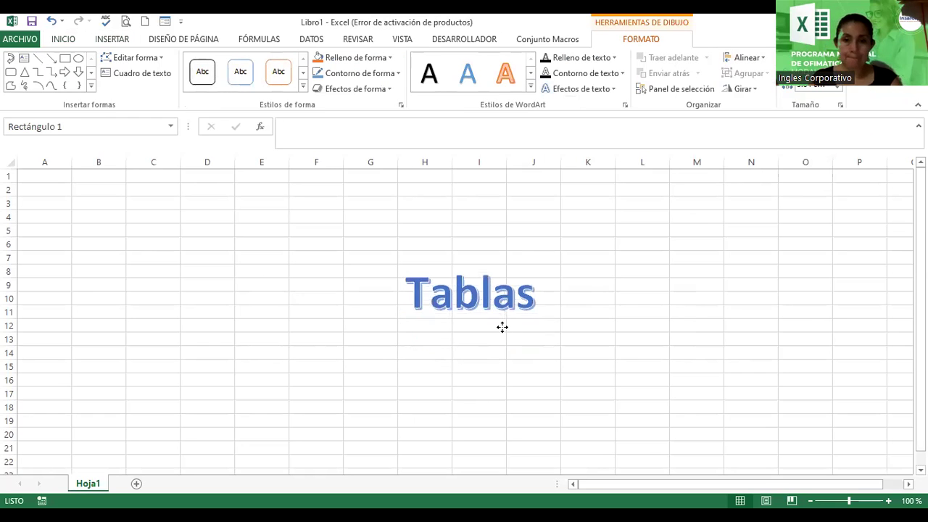
{"action": "left_click", "coordinate": [95, 205]}
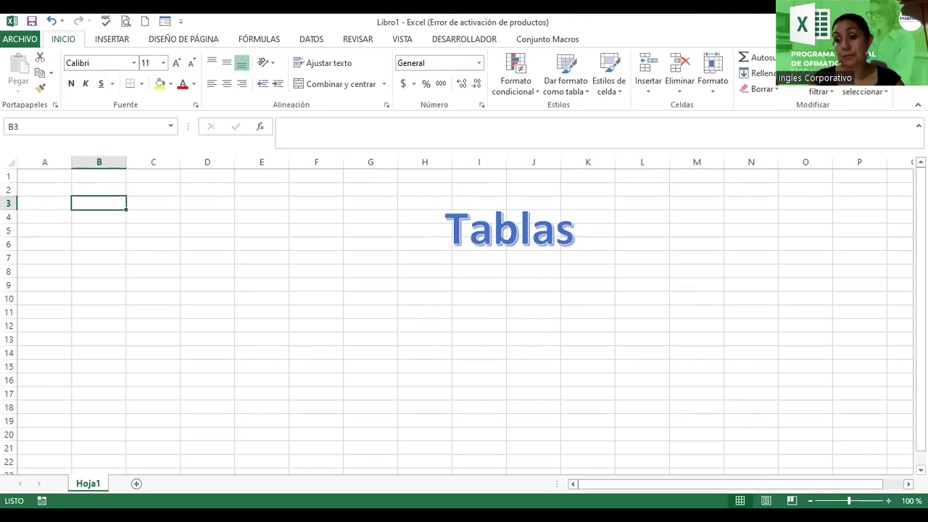
{"action": "left_click", "coordinate": [888, 500]}
{"action": "left_click", "coordinate": [888, 500]}
{"action": "left_click", "coordinate": [888, 500]}
{"action": "left_click", "coordinate": [888, 500]}
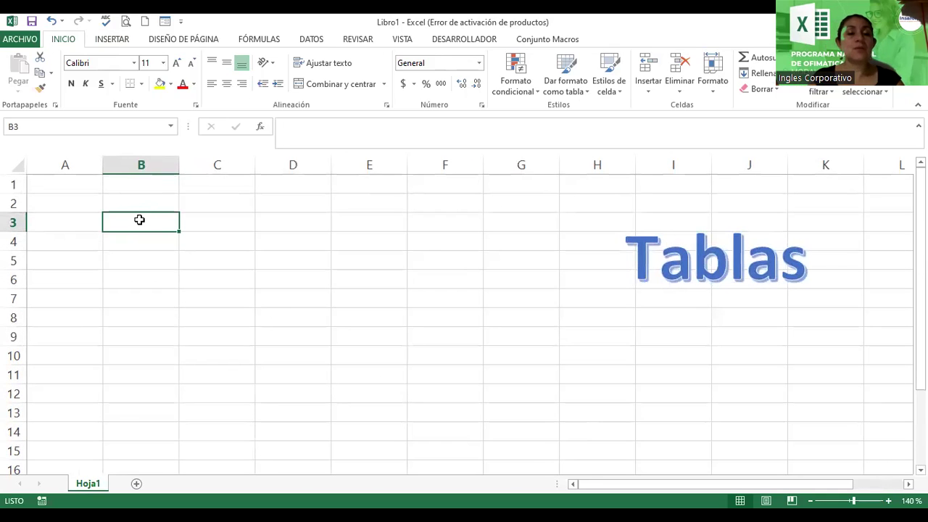
- Enter the headers 'Vendedor' in B3 and 'Enero' in C3
{"action": "type", "text": "Me"}
{"action": "key", "text": "BackSpace"}
{"action": "key", "text": "BackSpace"}
{"action": "type", "text": "Vede"}
{"action": "key", "text": "BackSpace"}
{"action": "key", "text": "BackSpace"}
{"action": "type", "text": "ndedor"}
{"action": "key", "text": "Tab"}
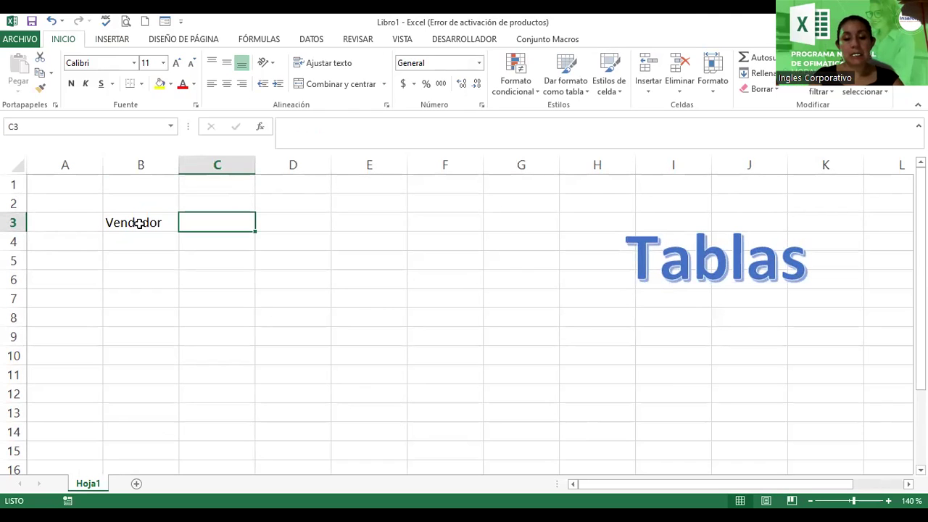
{"action": "type", "text": "Enero"}
{"action": "key", "text": "Return"}
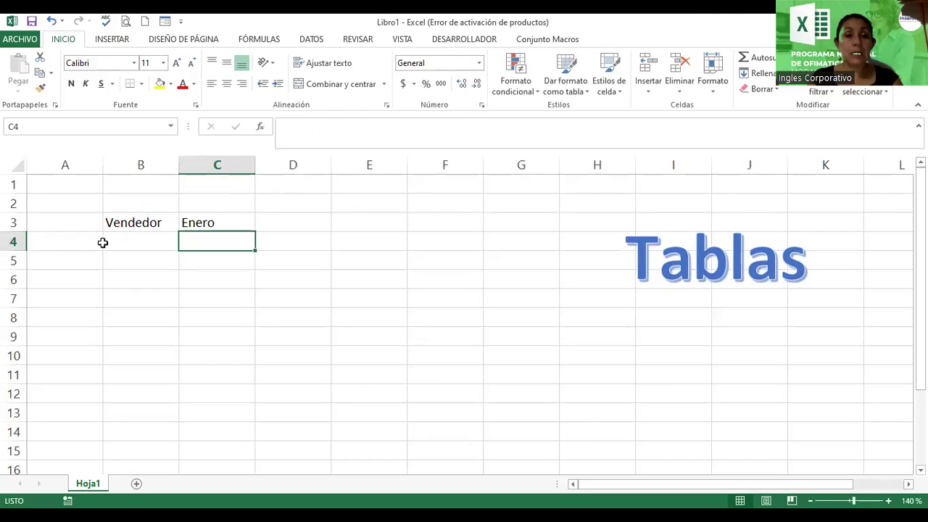
- Fill the month series from Enero through Abril across C3:F3
{"action": "left_click", "coordinate": [215, 218]}
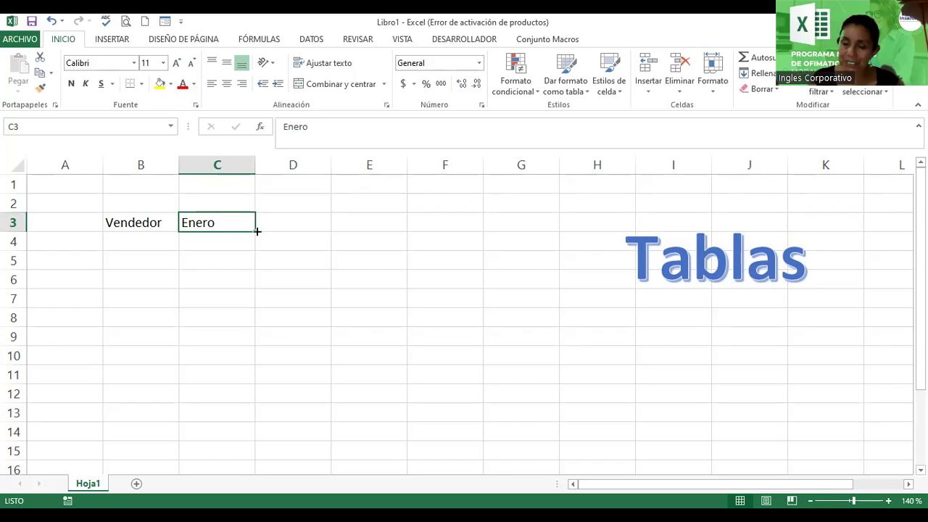
{"action": "left_click_drag", "start_coordinate": [256, 230], "coordinate": [397, 223]}
{"action": "left_click_drag", "start_coordinate": [454, 221], "coordinate": [453, 218]}
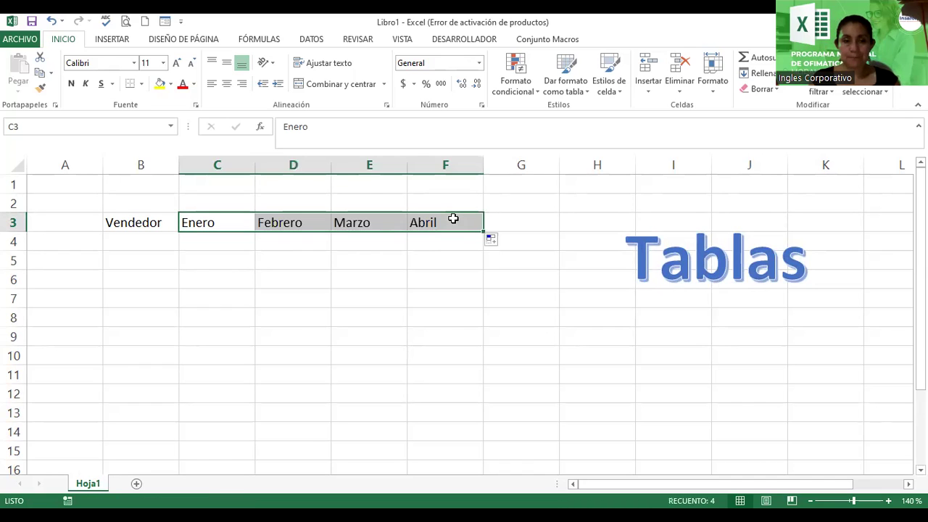
{"action": "left_click", "coordinate": [215, 222]}
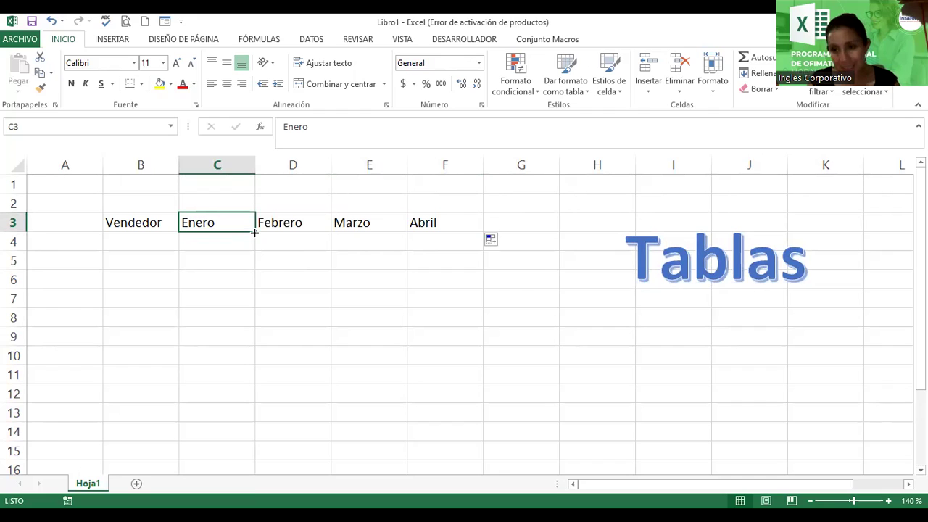
{"action": "left_click_drag", "start_coordinate": [255, 232], "coordinate": [451, 222]}
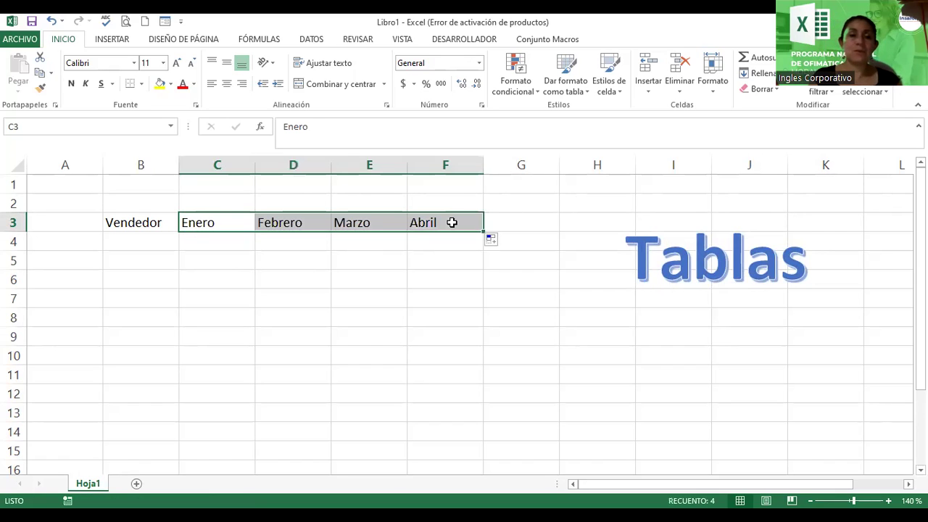
- Enter 'Vendedor 01' in cell B4
{"action": "left_click", "coordinate": [122, 242]}
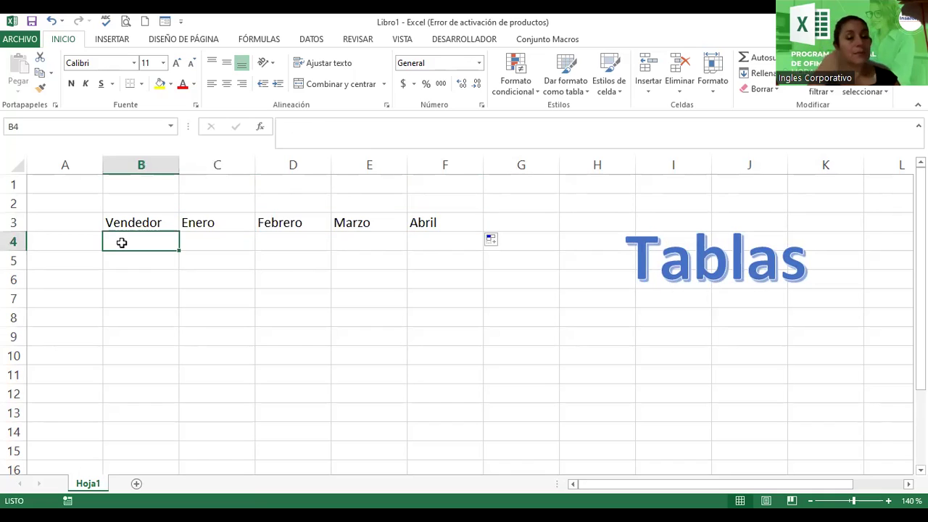
{"action": "type", "text": "Vende"}
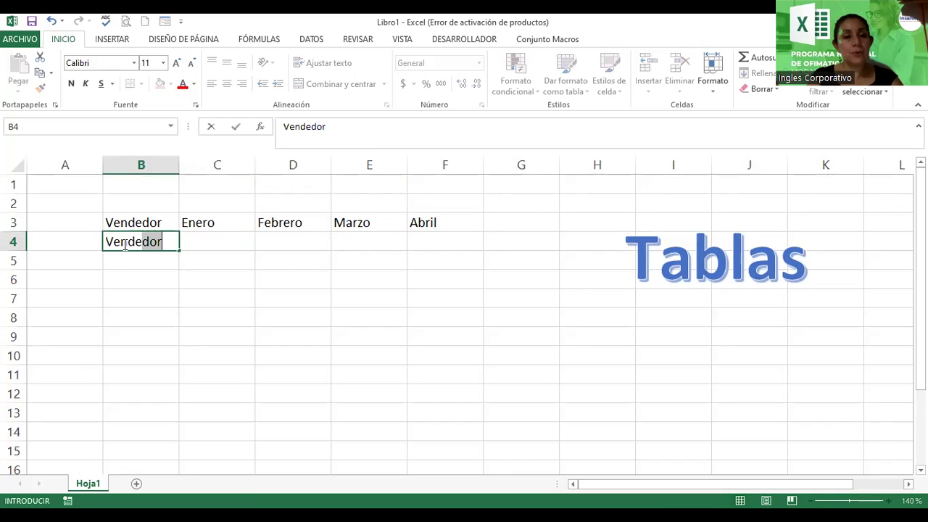
{"action": "type", "text": "dor 01"}
{"action": "key", "text": "Return"}
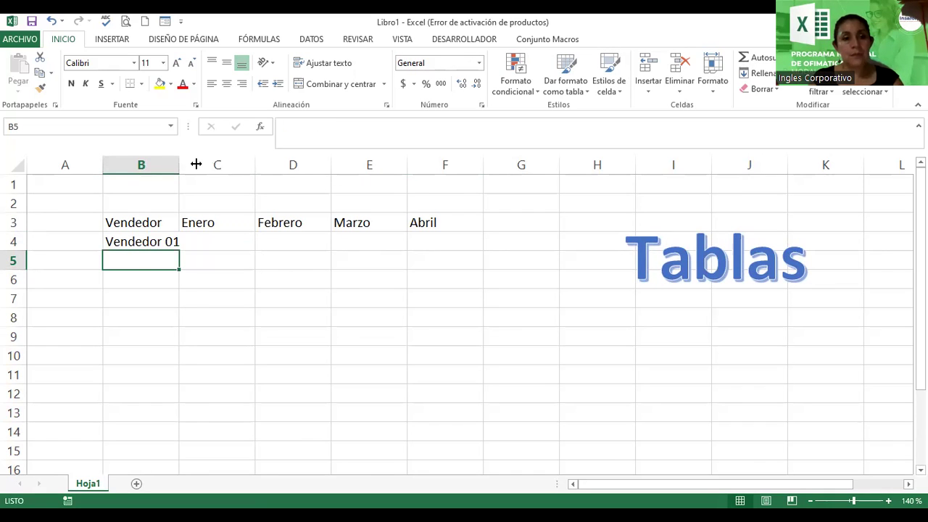
- Widen column B and fill Vendedor 02 through Vendedor 05 down B5:B8
{"action": "left_click_drag", "start_coordinate": [196, 164], "coordinate": [196, 165]}
{"action": "left_click", "coordinate": [193, 248]}
{"action": "left_click_drag", "start_coordinate": [194, 248], "coordinate": [194, 264]}
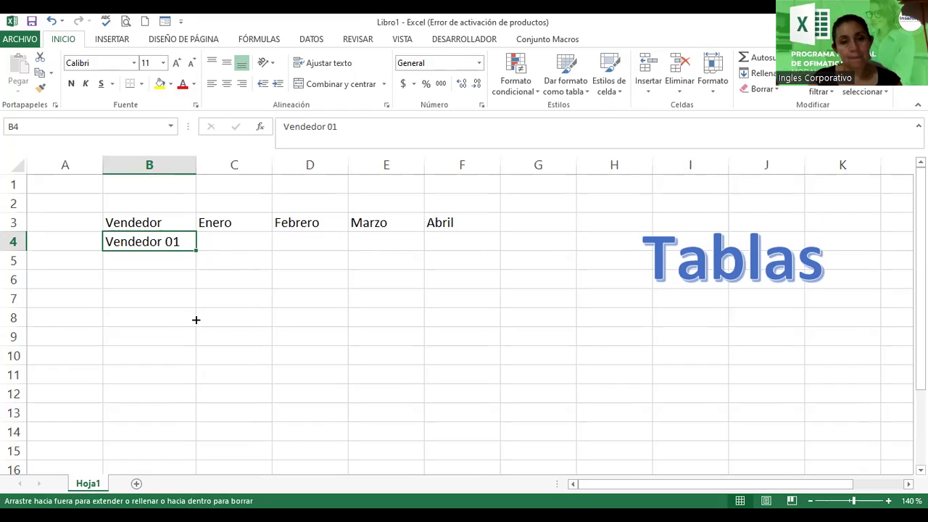
{"action": "left_click_drag", "start_coordinate": [196, 319], "coordinate": [195, 320]}
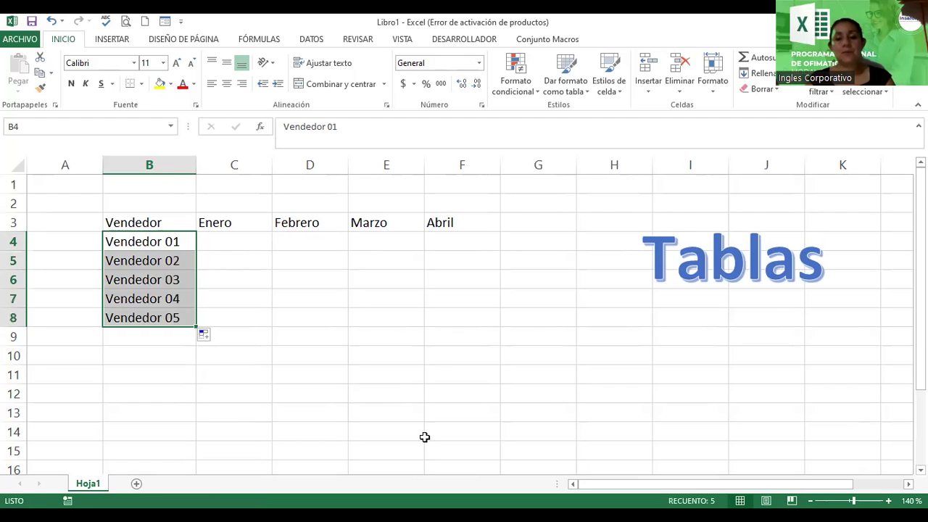
{"action": "key", "text": "Right"}
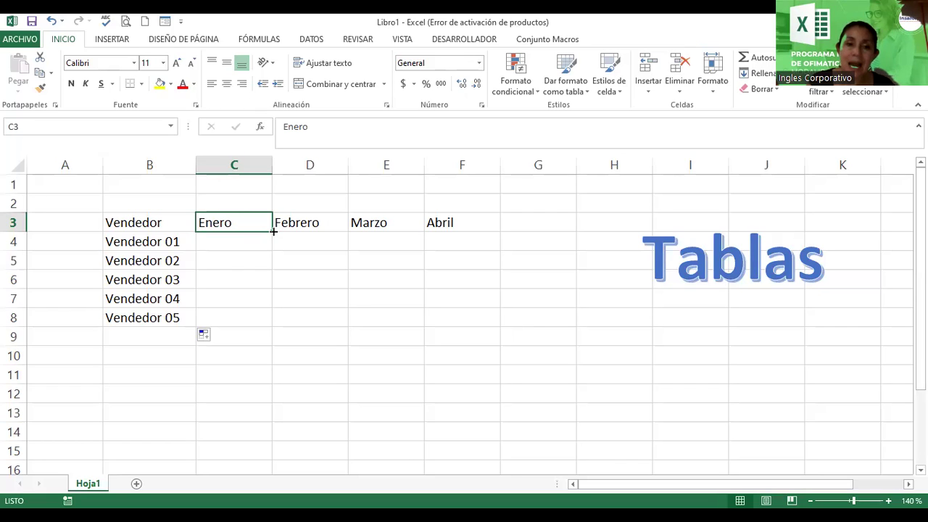
- Extend the Enero header in C3 across the following month columns
{"action": "left_click_drag", "start_coordinate": [274, 231], "coordinate": [487, 227]}
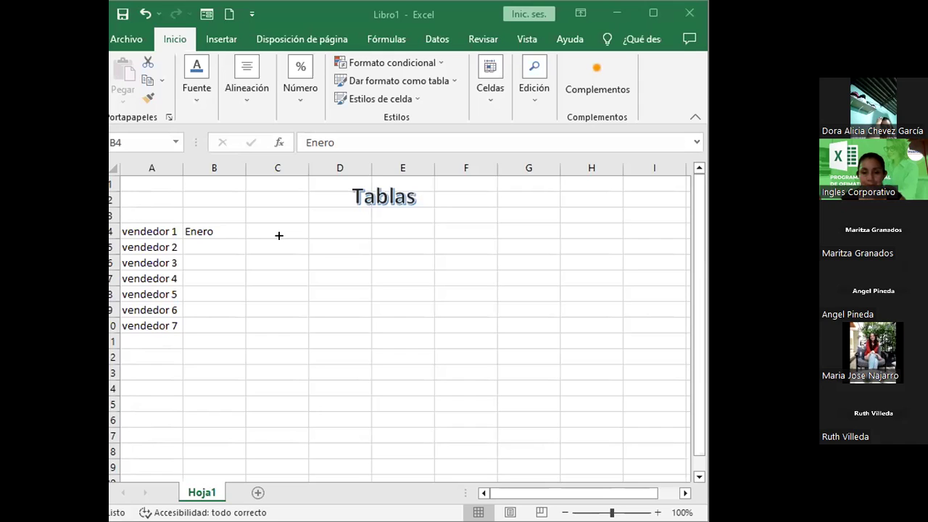
{"action": "left_click_drag", "start_coordinate": [246, 238], "coordinate": [329, 231]}
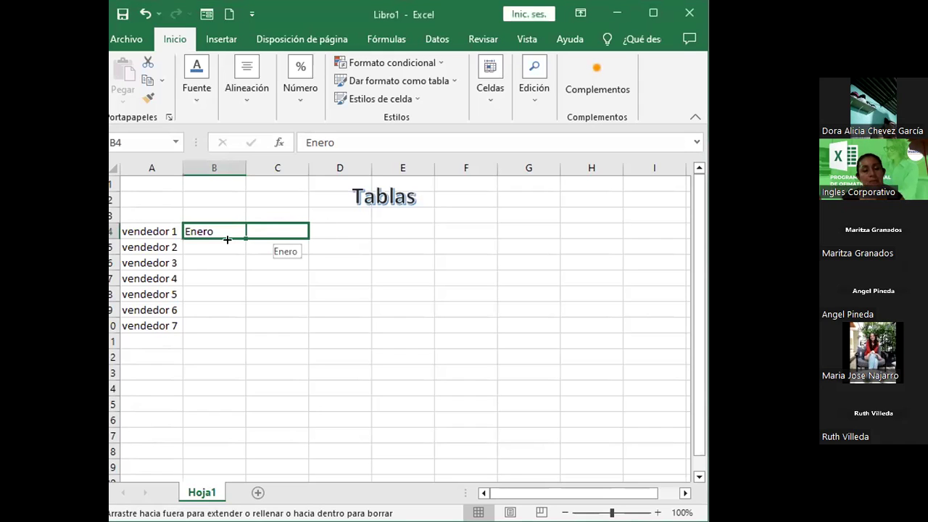
{"action": "mouse_move", "coordinate": [227, 239]}
{"action": "left_mouse_down"}
{"action": "mouse_move", "coordinate": [237, 250]}
{"action": "mouse_move", "coordinate": [234, 231]}
{"action": "left_mouse_up"}
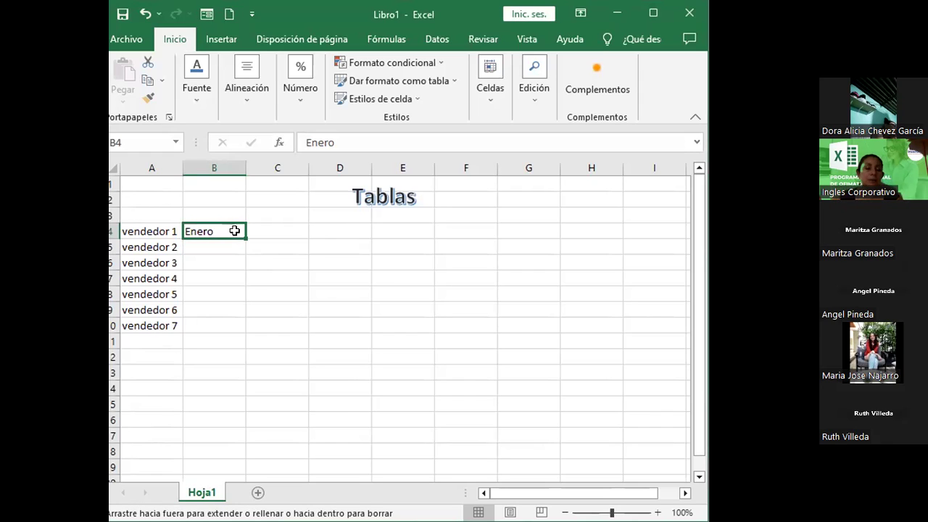
{"action": "left_click_drag", "start_coordinate": [235, 231], "coordinate": [495, 236]}
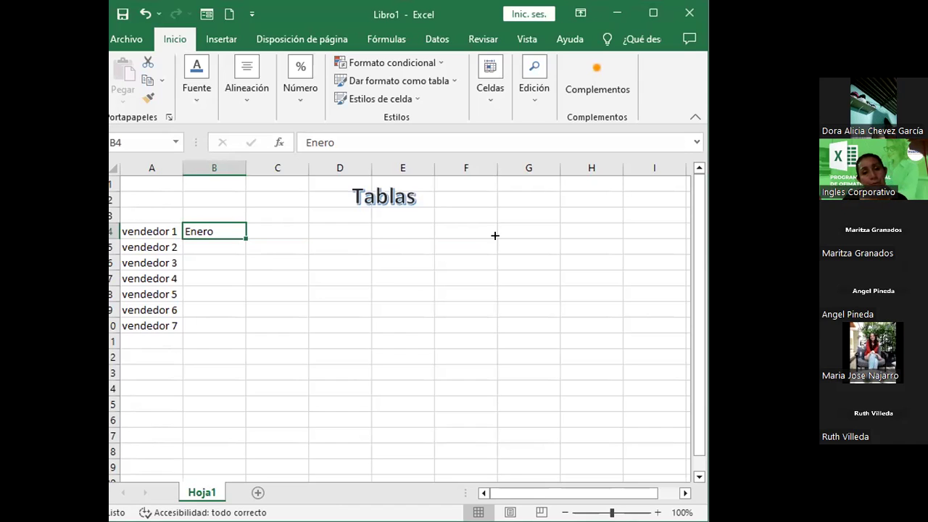
{"action": "double_click", "coordinate": [242, 235]}
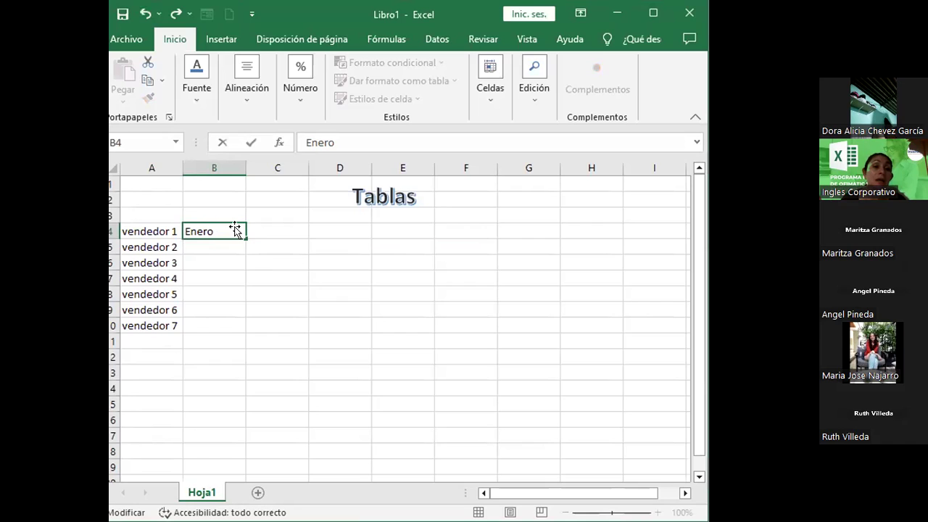
{"action": "left_click", "coordinate": [253, 230]}
{"action": "left_click", "coordinate": [244, 231]}
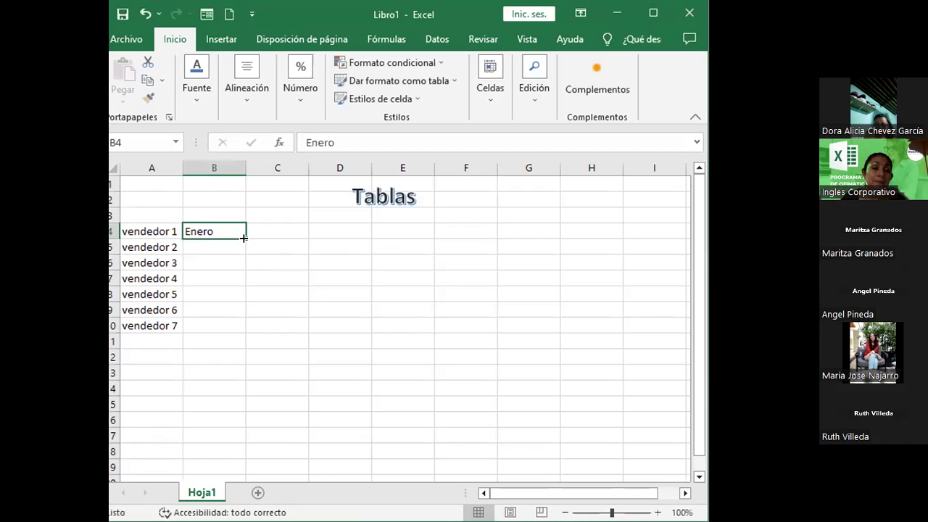
{"action": "left_click_drag", "start_coordinate": [242, 231], "coordinate": [316, 229]}
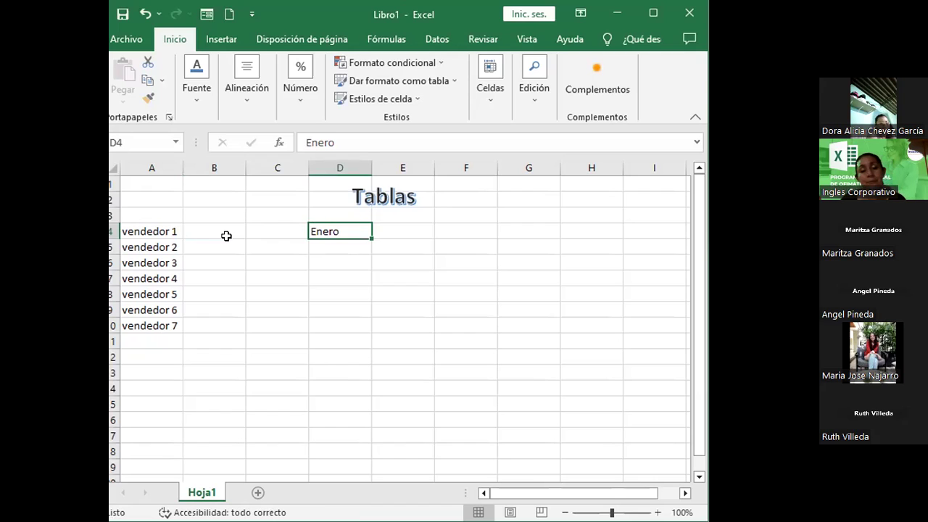
{"action": "key", "text": "ctrl+z"}
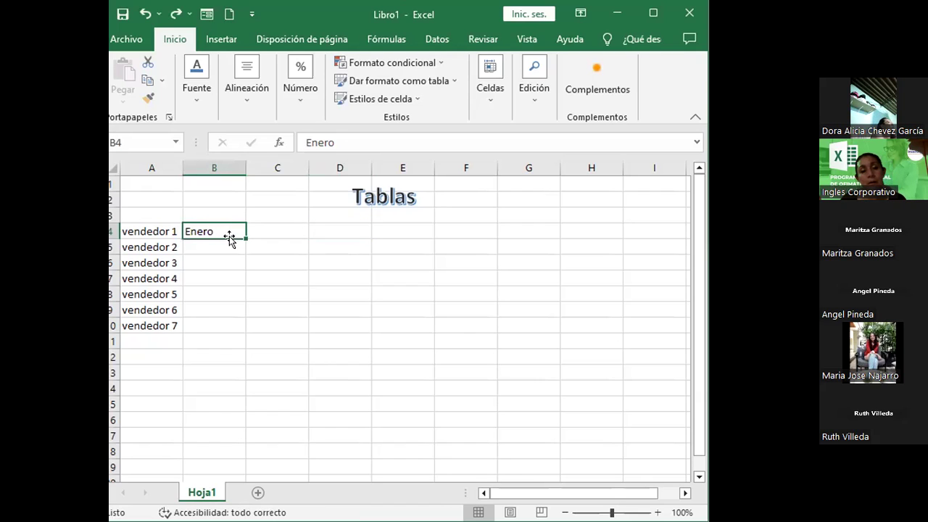
{"action": "left_click_drag", "start_coordinate": [244, 232], "coordinate": [222, 229]}
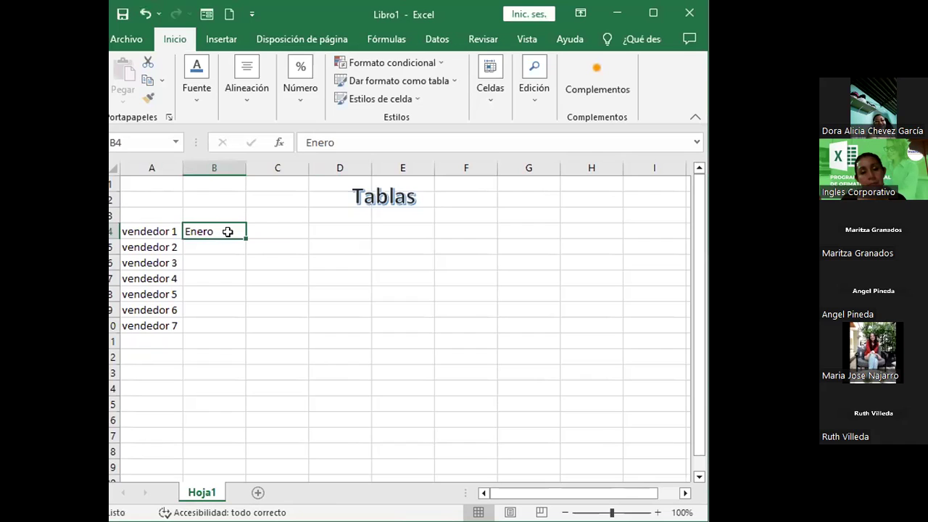
{"action": "mouse_move", "coordinate": [246, 238]}
{"action": "left_mouse_down"}
{"action": "mouse_move", "coordinate": [505, 231]}
{"action": "mouse_move", "coordinate": [491, 230]}
{"action": "left_mouse_up"}
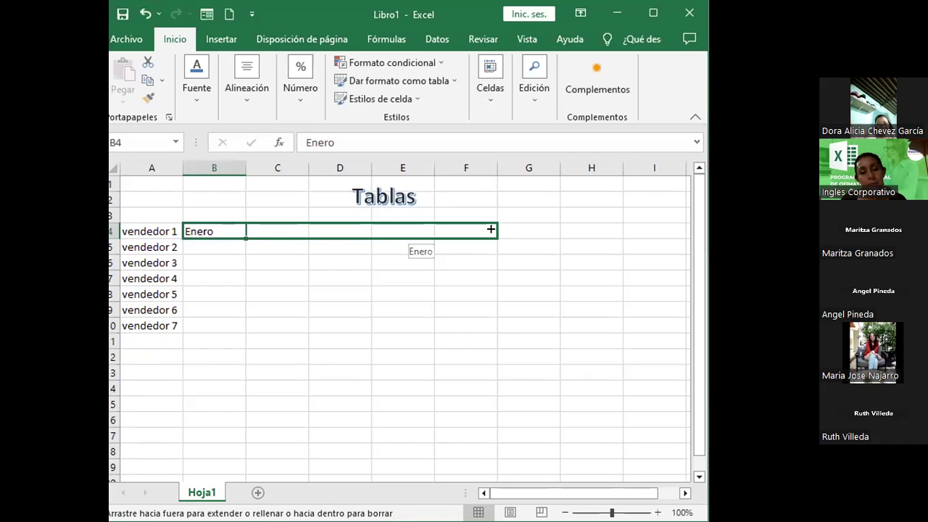
{"action": "left_click_drag", "start_coordinate": [253, 235], "coordinate": [246, 235]}
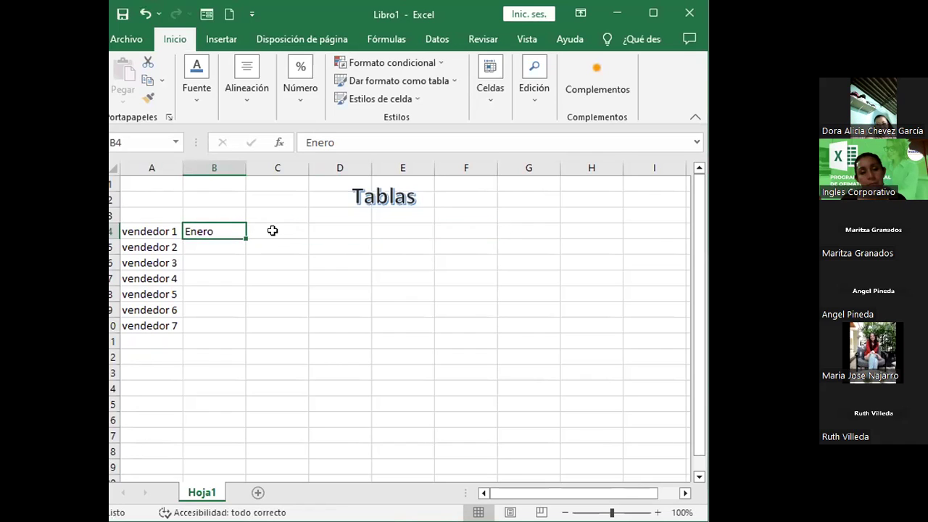
{"action": "left_click", "coordinate": [274, 230]}
{"action": "left_click", "coordinate": [209, 242]}
{"action": "left_click", "coordinate": [213, 229]}
{"action": "left_click_drag", "start_coordinate": [244, 235], "coordinate": [419, 237]}
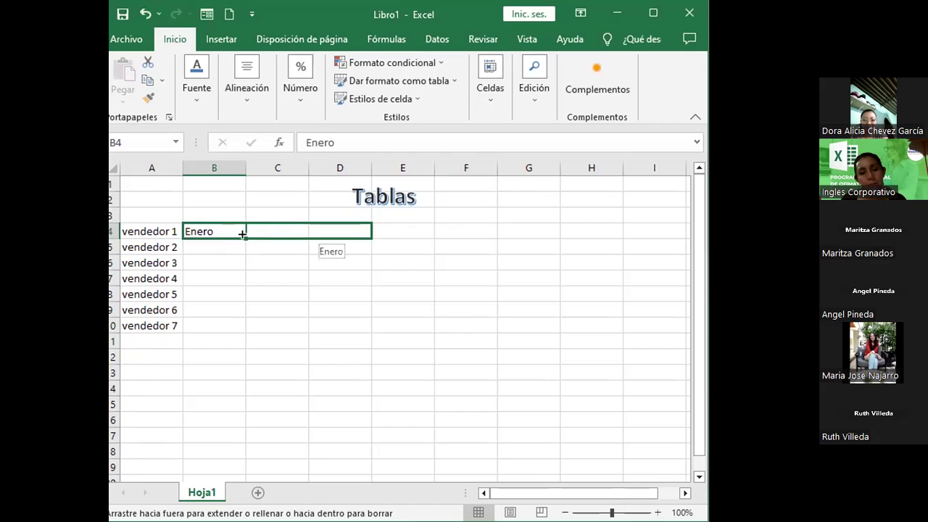
{"action": "left_click_drag", "start_coordinate": [419, 237], "coordinate": [242, 233]}
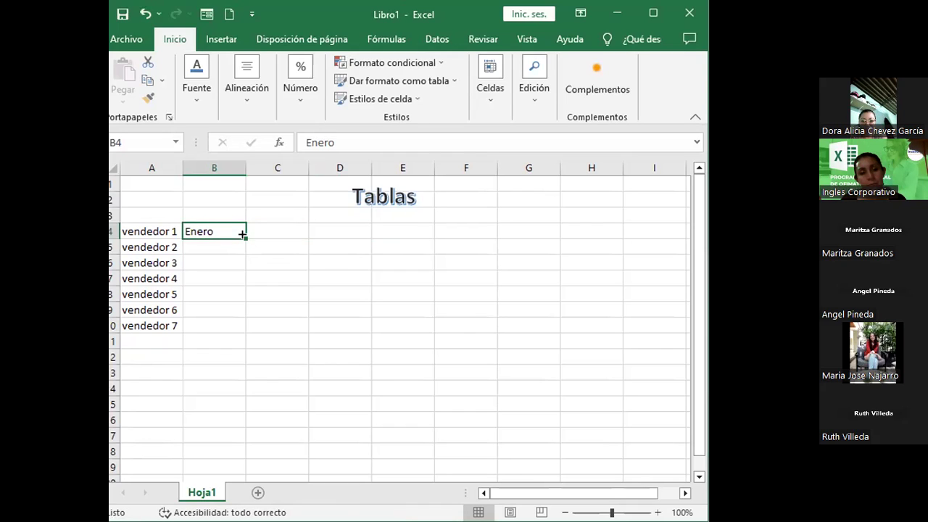
{"action": "key", "text": "Right"}
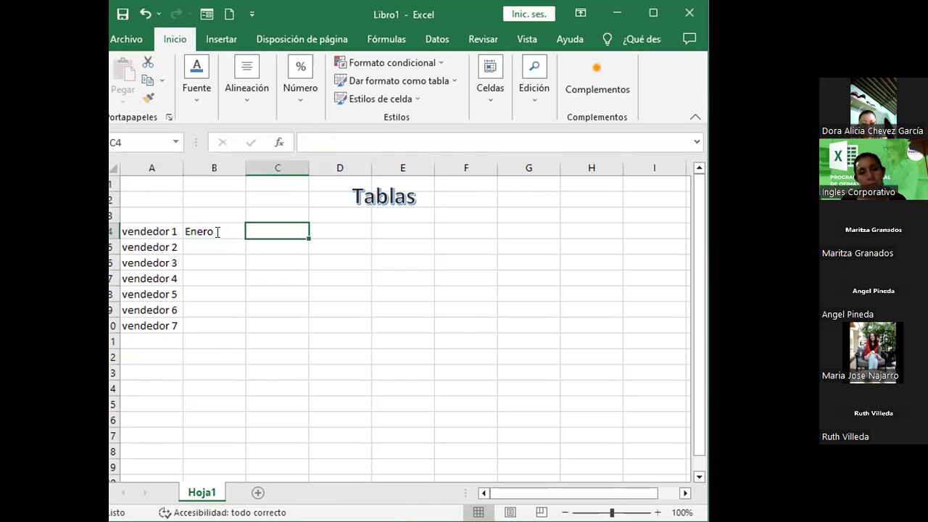
{"action": "double_click", "coordinate": [238, 232]}
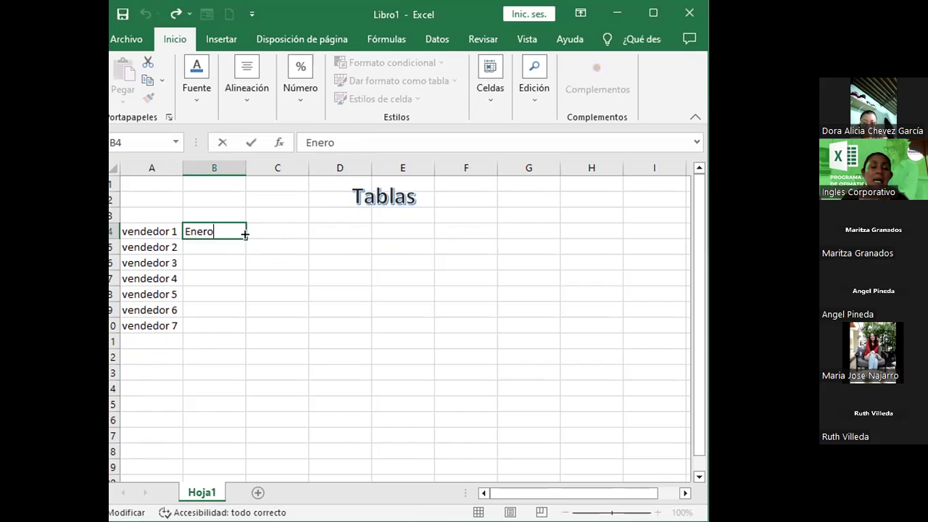
{"action": "left_click_drag", "start_coordinate": [245, 233], "coordinate": [327, 235]}
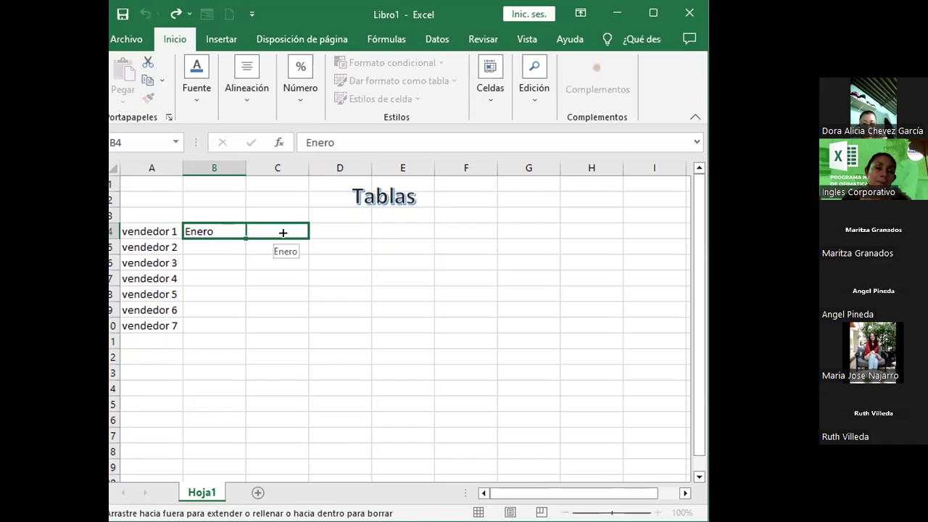
{"action": "left_click_drag", "start_coordinate": [253, 231], "coordinate": [242, 230]}
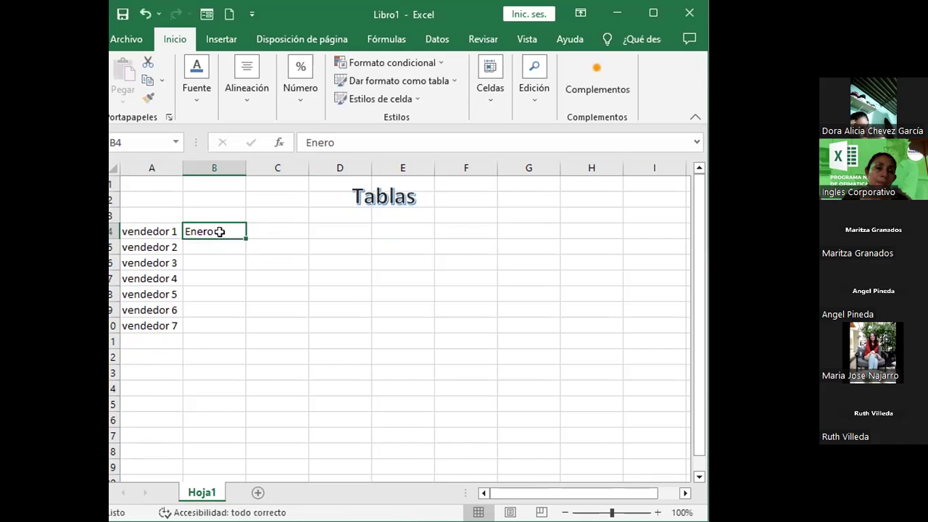
{"action": "double_click", "coordinate": [218, 232]}
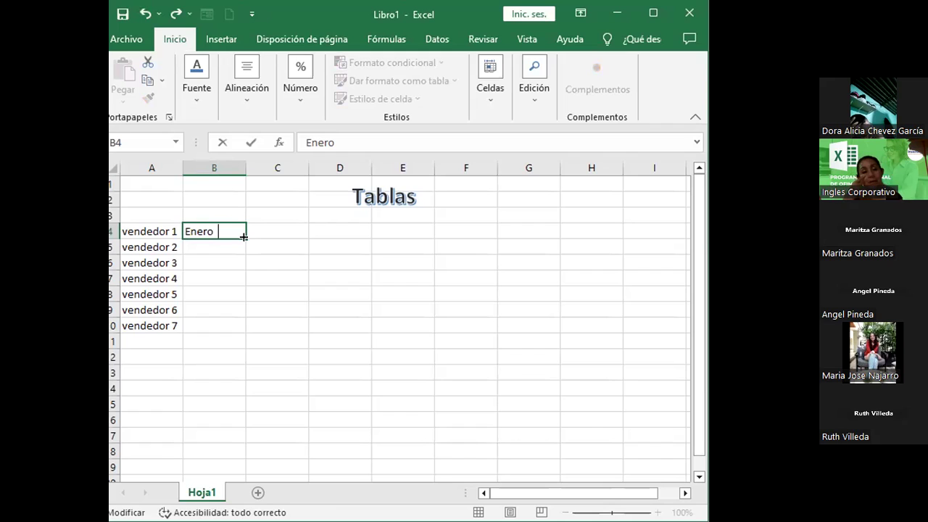
{"action": "key", "text": "Escape"}
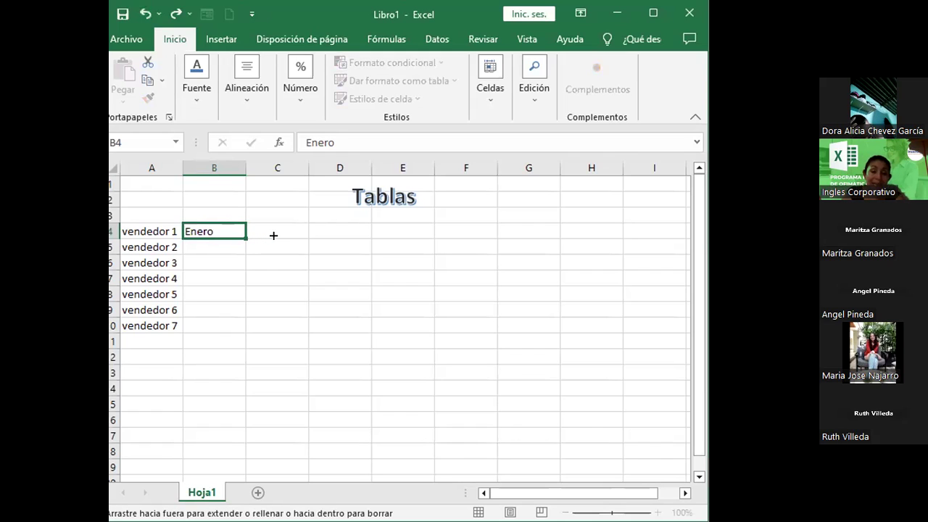
{"action": "double_click", "coordinate": [220, 229]}
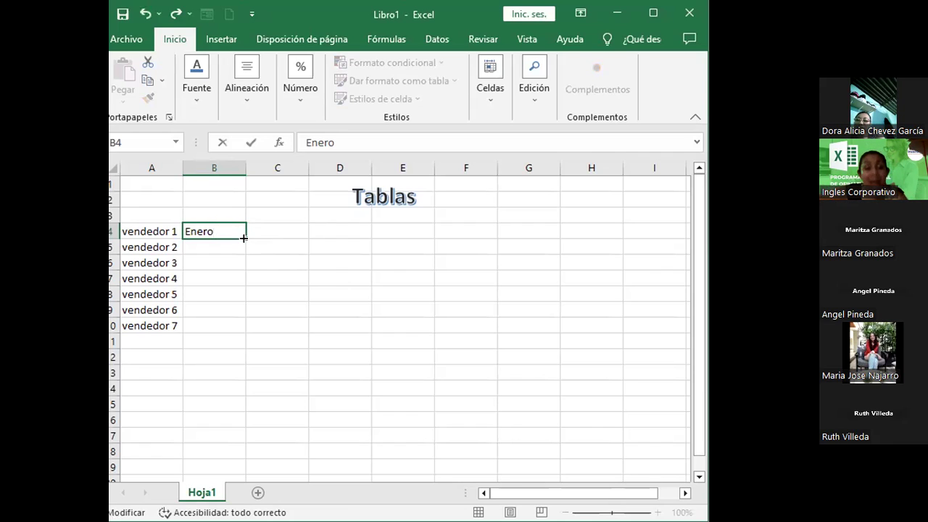
{"action": "mouse_move", "coordinate": [243, 234]}
{"action": "left_mouse_down"}
{"action": "mouse_move", "coordinate": [304, 232]}
{"action": "mouse_move", "coordinate": [250, 231]}
{"action": "left_mouse_up"}
{"action": "key", "text": "Return"}
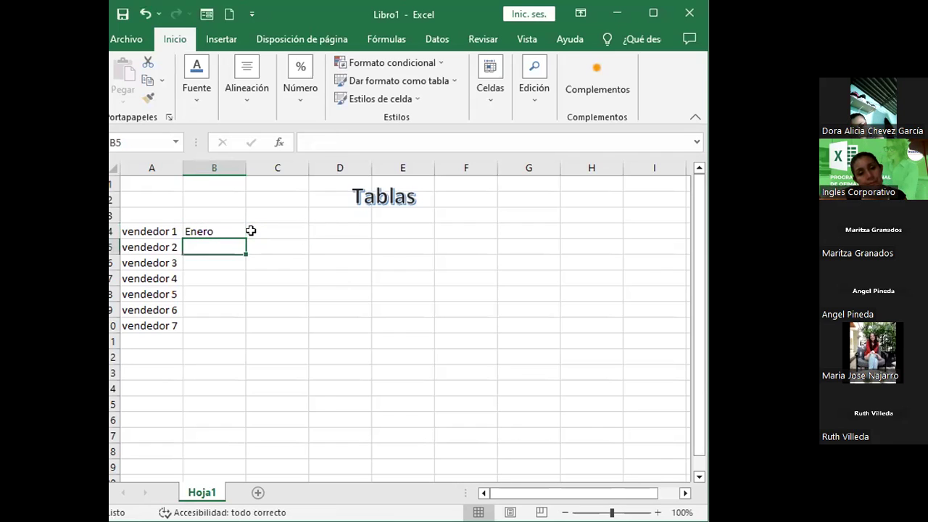
{"action": "left_click", "coordinate": [242, 233]}
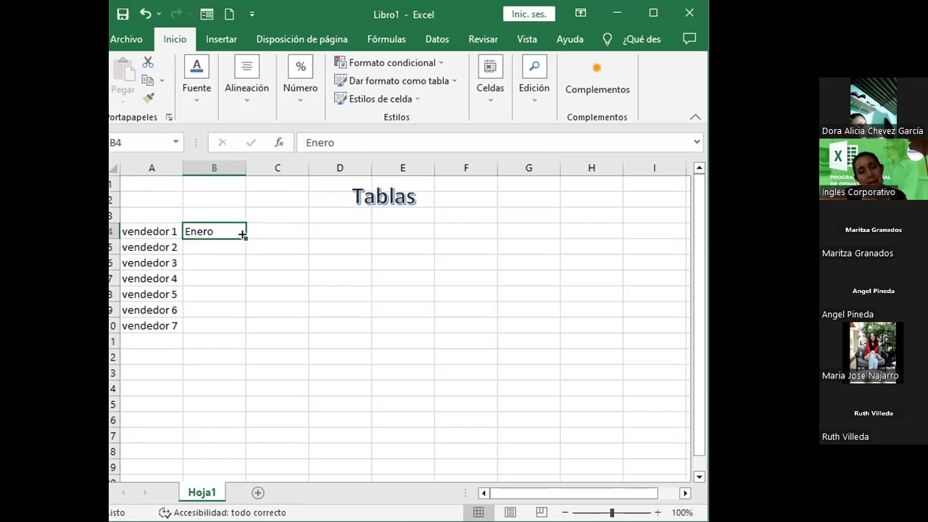
{"action": "left_click_drag", "start_coordinate": [242, 232], "coordinate": [341, 226]}
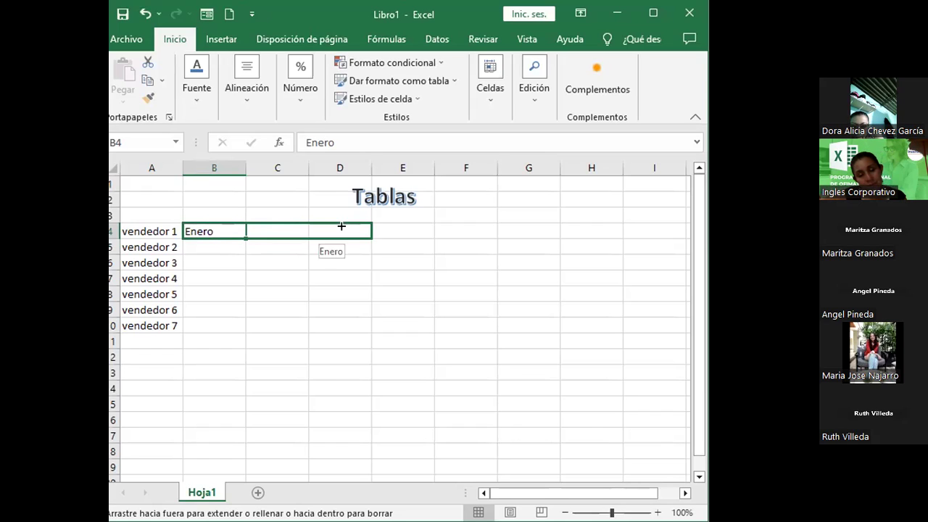
{"action": "left_click_drag", "start_coordinate": [252, 229], "coordinate": [242, 231]}
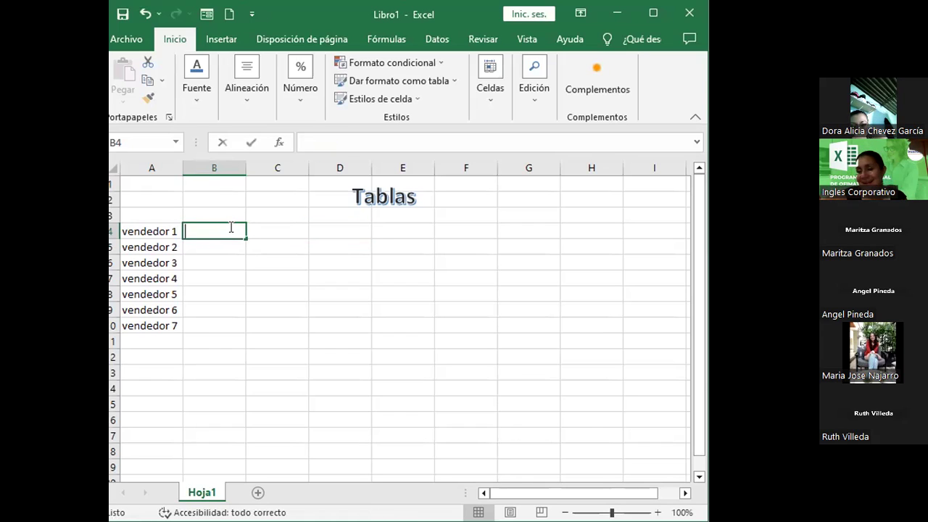
{"action": "type", "text": "Enero"}
{"action": "left_click", "coordinate": [286, 243]}
{"action": "left_click", "coordinate": [209, 232]}
{"action": "mouse_move", "coordinate": [241, 237]}
{"action": "left_mouse_down"}
{"action": "mouse_move", "coordinate": [330, 233]}
{"action": "mouse_move", "coordinate": [236, 234]}
{"action": "left_mouse_up"}
{"action": "left_click", "coordinate": [266, 231]}
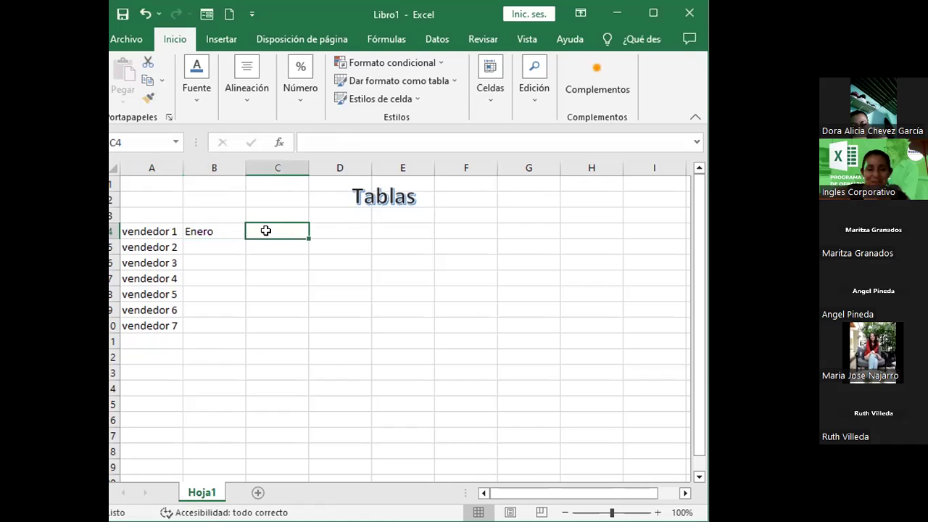
{"action": "left_click_drag", "start_coordinate": [203, 231], "coordinate": [593, 225]}
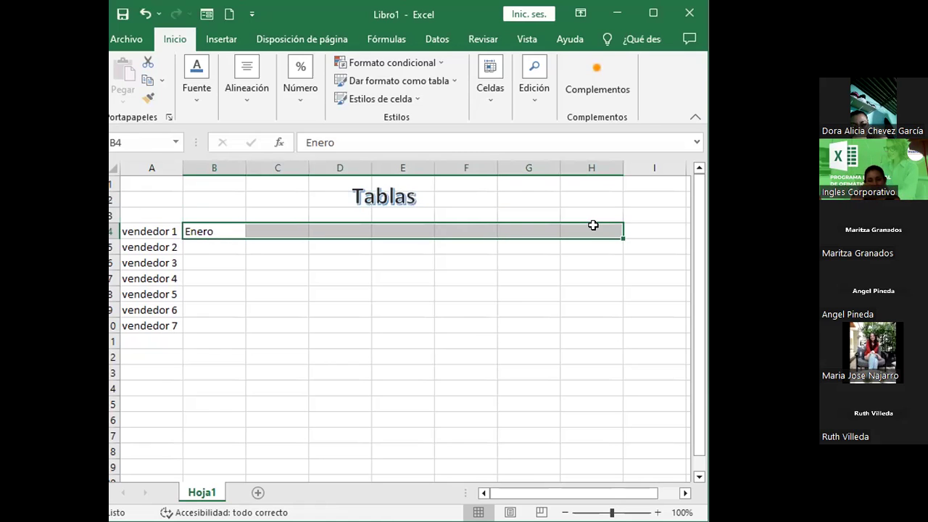
{"action": "left_click", "coordinate": [277, 244]}
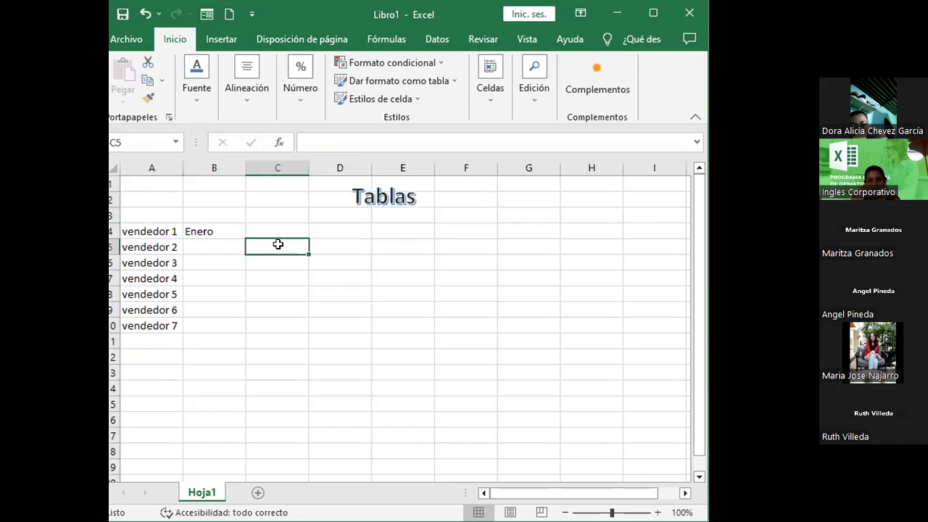
{"action": "left_click", "coordinate": [226, 236]}
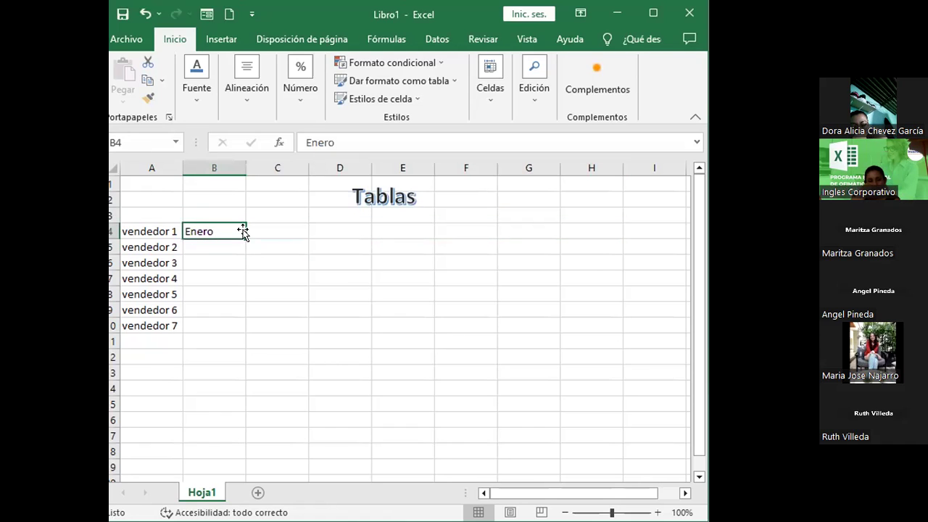
{"action": "left_click_drag", "start_coordinate": [242, 231], "coordinate": [406, 231]}
{"action": "key", "text": "ctrl+z"}
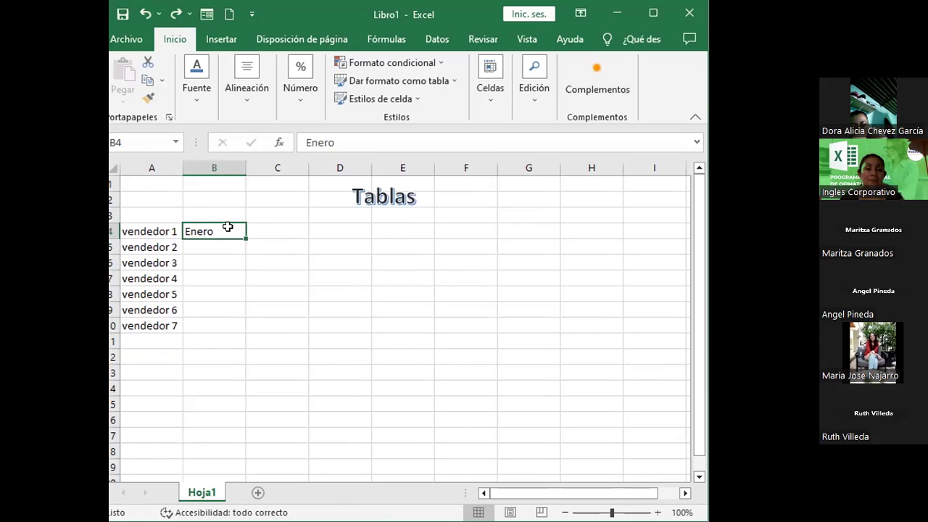
- Fill Enero across B4:H4, check the Auto Fill Options, then go to the Archivo start page
{"action": "left_click_drag", "start_coordinate": [242, 234], "coordinate": [242, 234]}
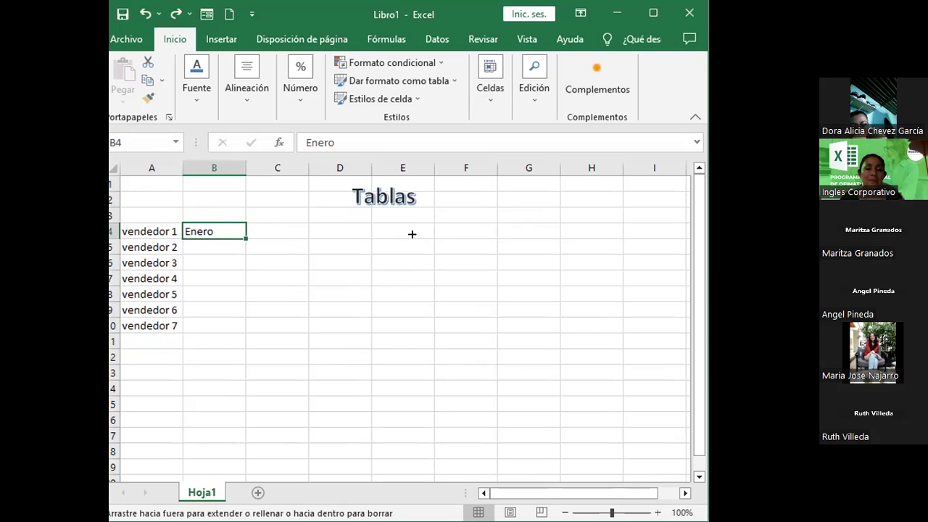
{"action": "left_click_drag", "start_coordinate": [602, 231], "coordinate": [602, 231]}
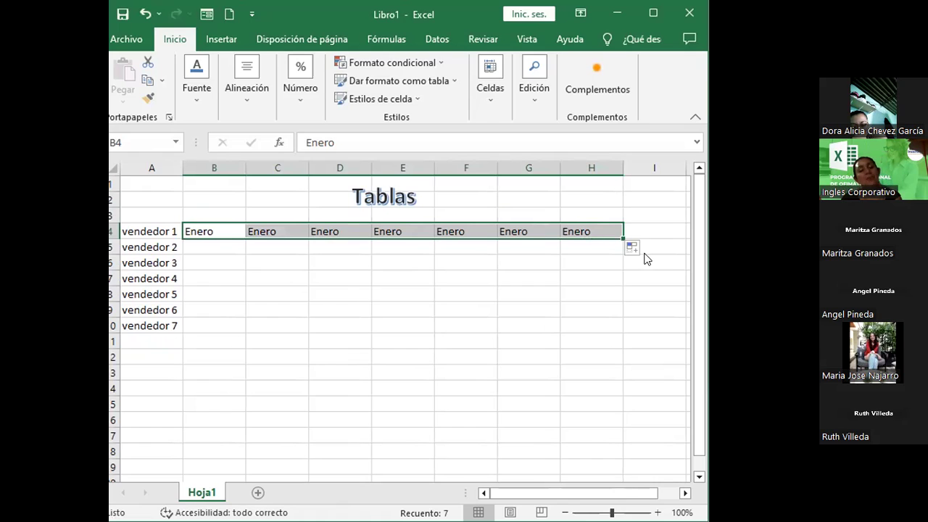
{"action": "left_click", "coordinate": [632, 248]}
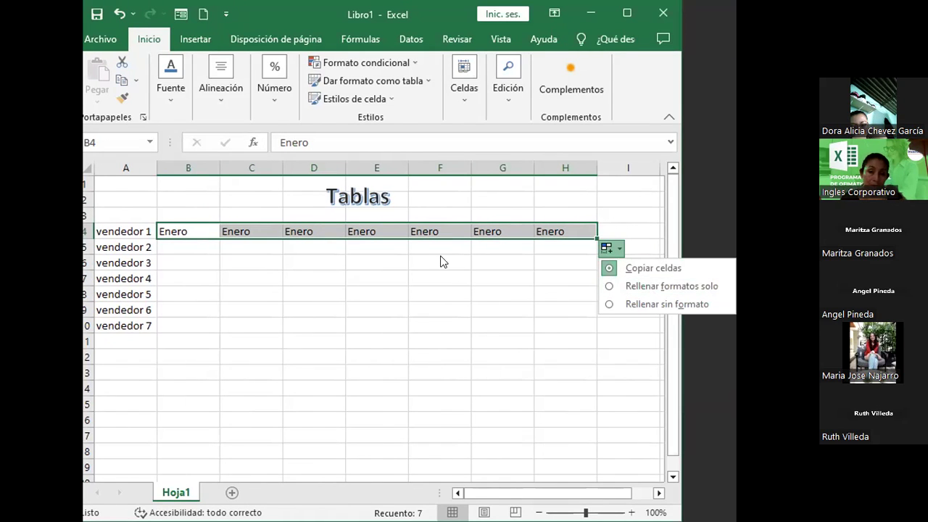
{"action": "left_click", "coordinate": [102, 40]}
{"action": "left_click", "coordinate": [125, 40]}
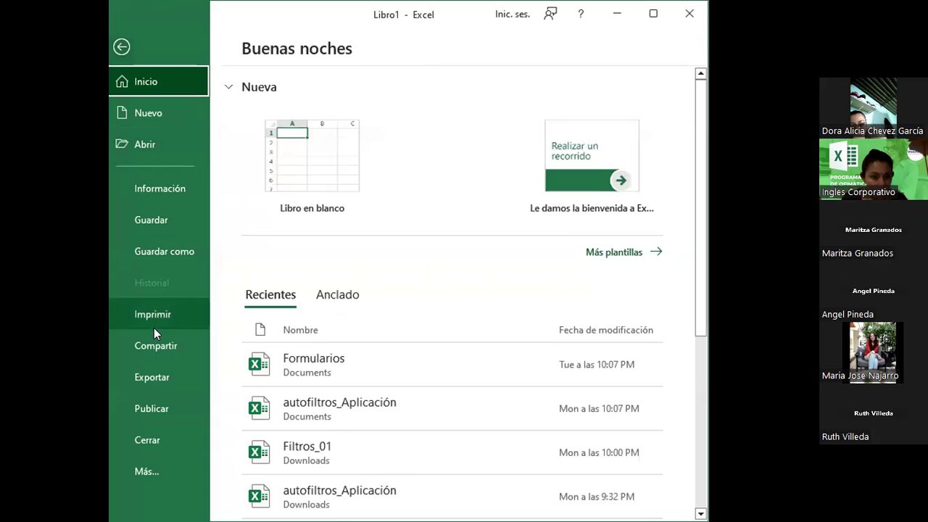
- Open Excel Options from the Archivo backstage through Más > Opciones
{"action": "left_click", "coordinate": [151, 463]}
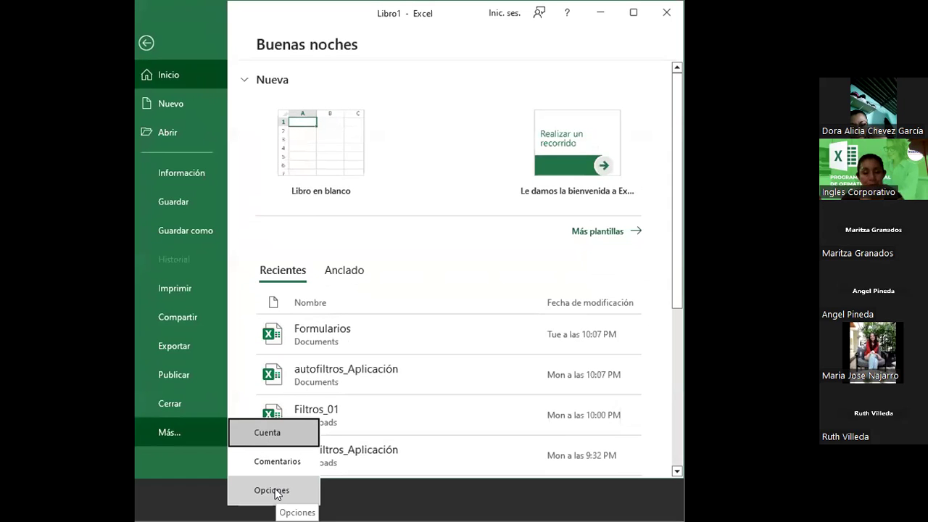
{"action": "left_click", "coordinate": [274, 491]}
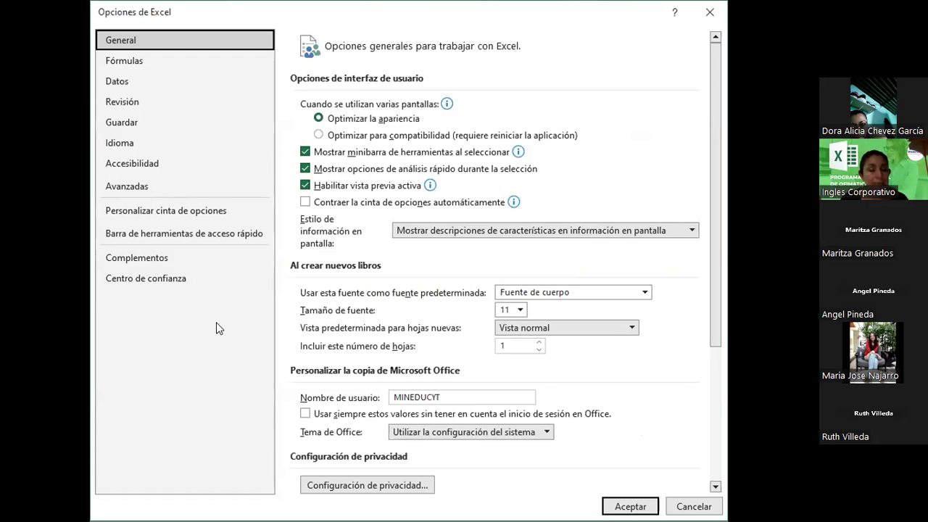
- Go to the Avanzadas page and scroll down to the General section with Modificar listas personalizadas
{"action": "left_click", "coordinate": [140, 188]}
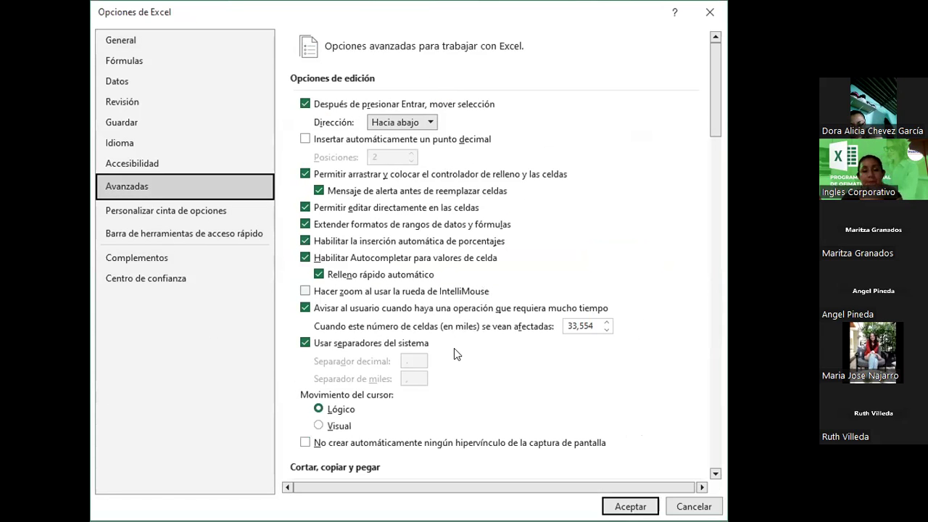
{"action": "left_click", "coordinate": [715, 470]}
{"action": "left_click", "coordinate": [714, 470]}
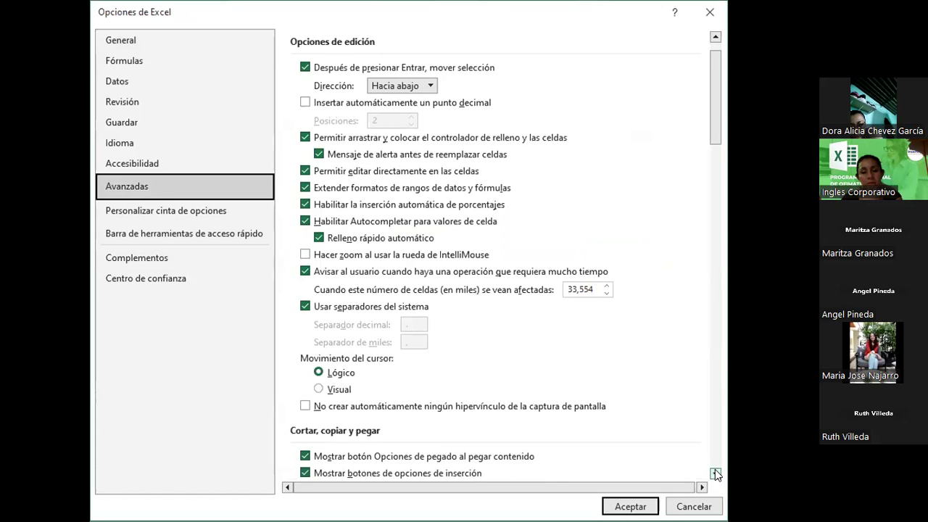
{"action": "left_click", "coordinate": [714, 471]}
{"action": "left_click", "coordinate": [714, 472]}
{"action": "left_click", "coordinate": [715, 471]}
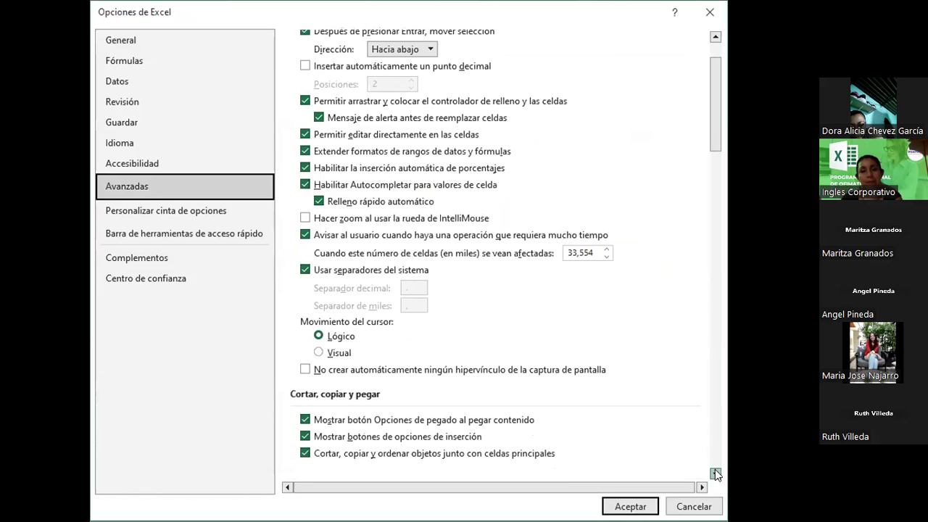
{"action": "left_click", "coordinate": [715, 471]}
{"action": "left_click", "coordinate": [715, 471]}
{"action": "left_click", "coordinate": [714, 471]}
{"action": "left_click", "coordinate": [714, 471]}
{"action": "left_click", "coordinate": [715, 471]}
{"action": "left_click", "coordinate": [714, 471]}
{"action": "left_click", "coordinate": [714, 471]}
{"action": "left_click", "coordinate": [714, 471]}
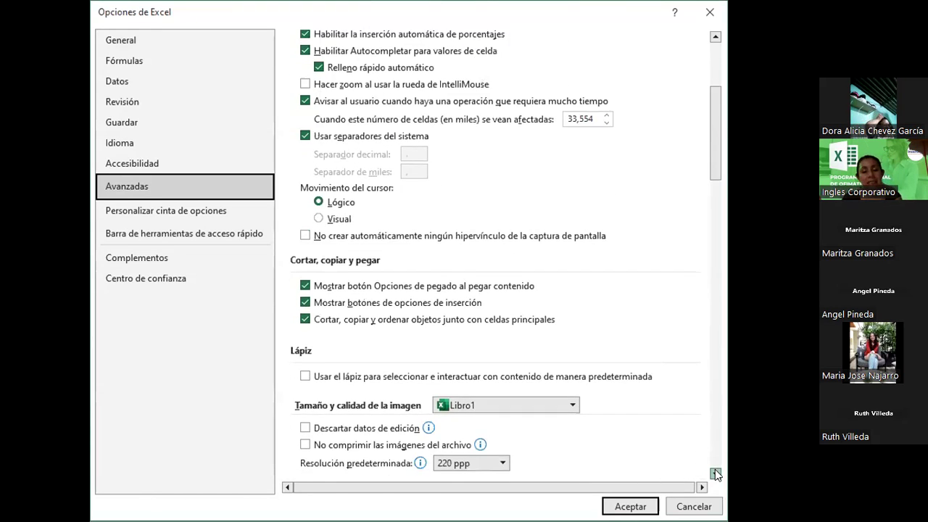
{"action": "left_click", "coordinate": [714, 471]}
{"action": "left_click", "coordinate": [714, 471]}
{"action": "left_click", "coordinate": [714, 471]}
{"action": "left_click", "coordinate": [715, 471]}
{"action": "left_click", "coordinate": [714, 471]}
{"action": "left_click", "coordinate": [714, 473]}
{"action": "left_click", "coordinate": [714, 473]}
{"action": "left_click", "coordinate": [714, 472]}
{"action": "left_click", "coordinate": [715, 471]}
{"action": "left_click", "coordinate": [715, 471]}
{"action": "left_click", "coordinate": [714, 471]}
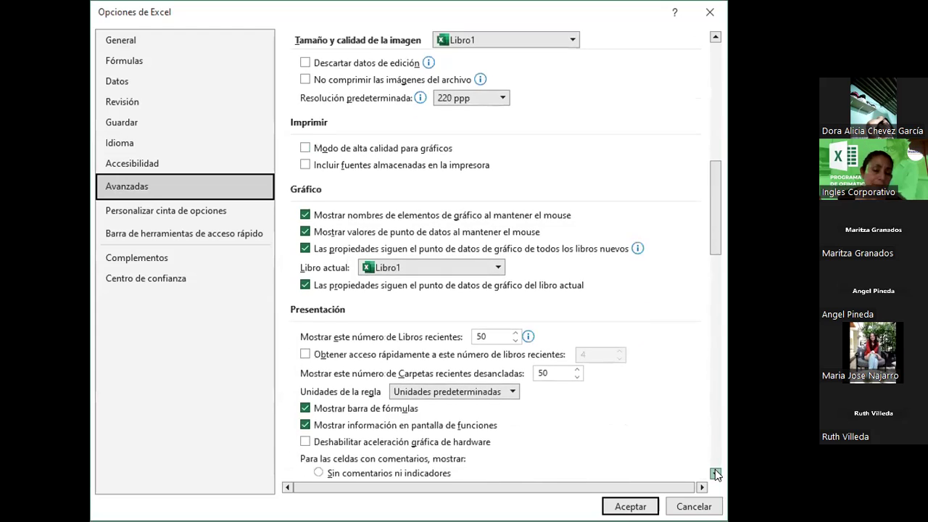
{"action": "left_click", "coordinate": [714, 471]}
{"action": "left_click", "coordinate": [714, 472]}
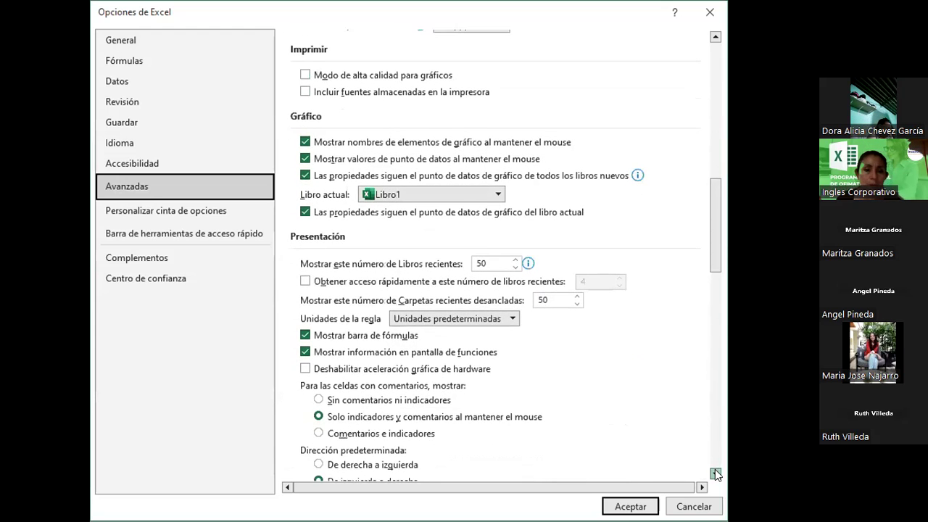
{"action": "left_click", "coordinate": [714, 472]}
{"action": "left_click", "coordinate": [714, 473]}
{"action": "left_click", "coordinate": [715, 473]}
{"action": "left_click", "coordinate": [715, 473]}
{"action": "left_click", "coordinate": [715, 472]}
{"action": "left_click", "coordinate": [715, 472]}
{"action": "left_click", "coordinate": [714, 472]}
{"action": "left_click", "coordinate": [714, 472]}
{"action": "left_click", "coordinate": [715, 472]}
{"action": "left_click", "coordinate": [715, 472]}
{"action": "left_click", "coordinate": [714, 472]}
{"action": "left_click", "coordinate": [715, 472]}
{"action": "left_click", "coordinate": [715, 472]}
{"action": "left_click", "coordinate": [714, 472]}
{"action": "left_click", "coordinate": [714, 473]}
{"action": "left_click", "coordinate": [715, 472]}
{"action": "left_click", "coordinate": [715, 472]}
{"action": "left_click", "coordinate": [714, 473]}
{"action": "left_click", "coordinate": [715, 472]}
{"action": "left_click", "coordinate": [715, 472]}
{"action": "left_click", "coordinate": [714, 472]}
{"action": "left_click", "coordinate": [715, 473]}
{"action": "left_click", "coordinate": [715, 472]}
{"action": "left_click", "coordinate": [714, 473]}
{"action": "left_click", "coordinate": [715, 472]}
{"action": "left_click", "coordinate": [715, 473]}
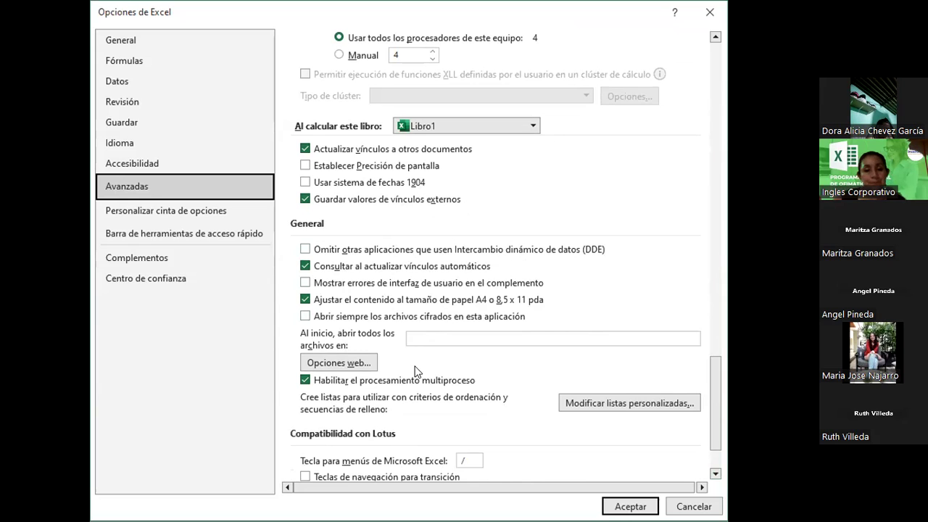
- Open Listas personalizadas, select the Jan, Feb, Mar list, and move the dialog aside
{"action": "left_click", "coordinate": [693, 403]}
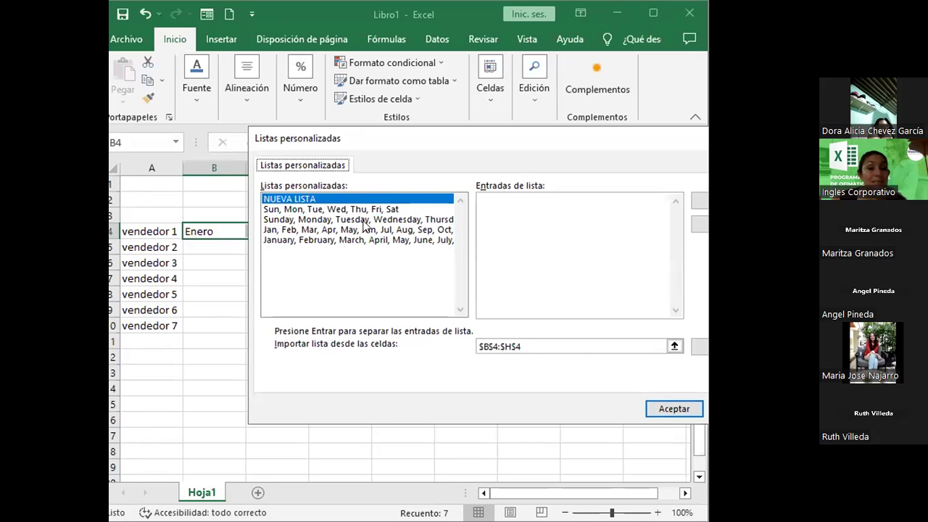
{"action": "left_click", "coordinate": [371, 230]}
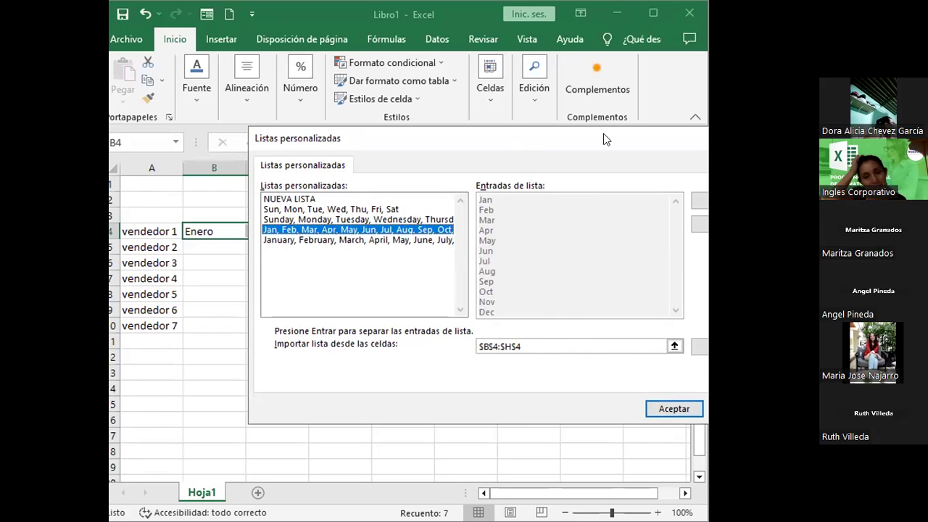
{"action": "left_click_drag", "start_coordinate": [606, 139], "coordinate": [665, 141]}
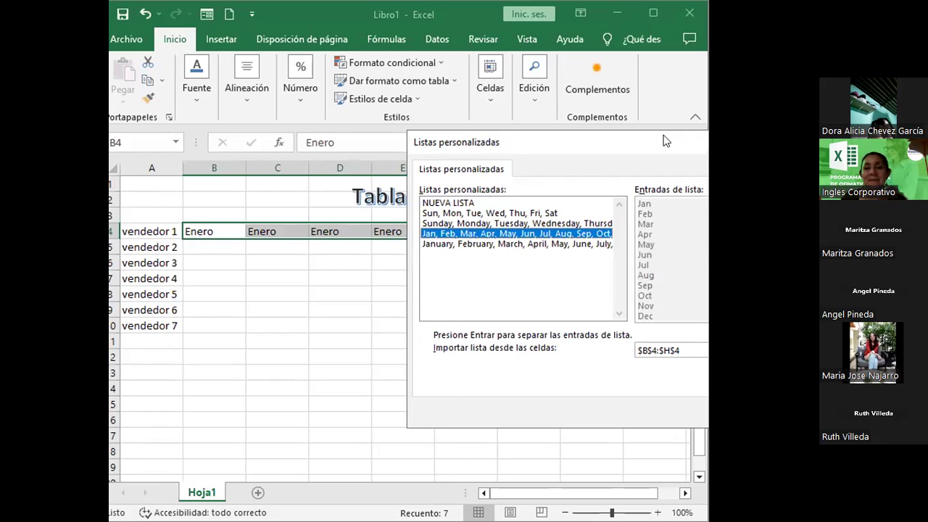
- Push the Listas personalizadas dialog to the right edge so the Enero row B4:H4 shows
{"action": "left_click_drag", "start_coordinate": [662, 140], "coordinate": [701, 143]}
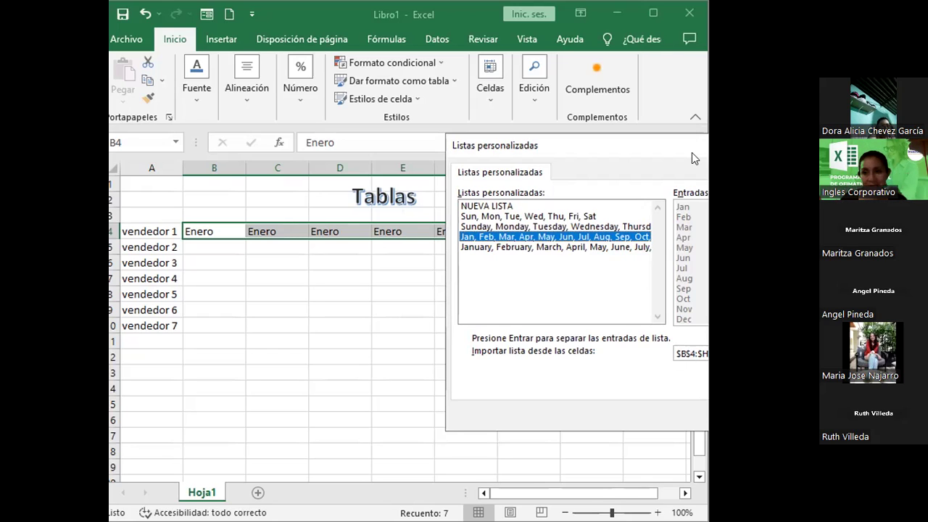
{"action": "left_click_drag", "start_coordinate": [691, 152], "coordinate": [577, 282]}
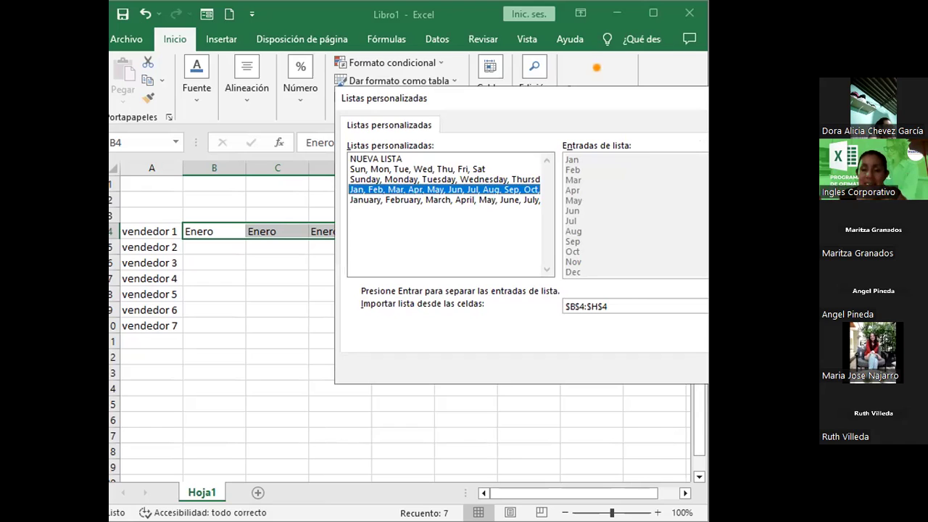
{"action": "left_click", "coordinate": [392, 125]}
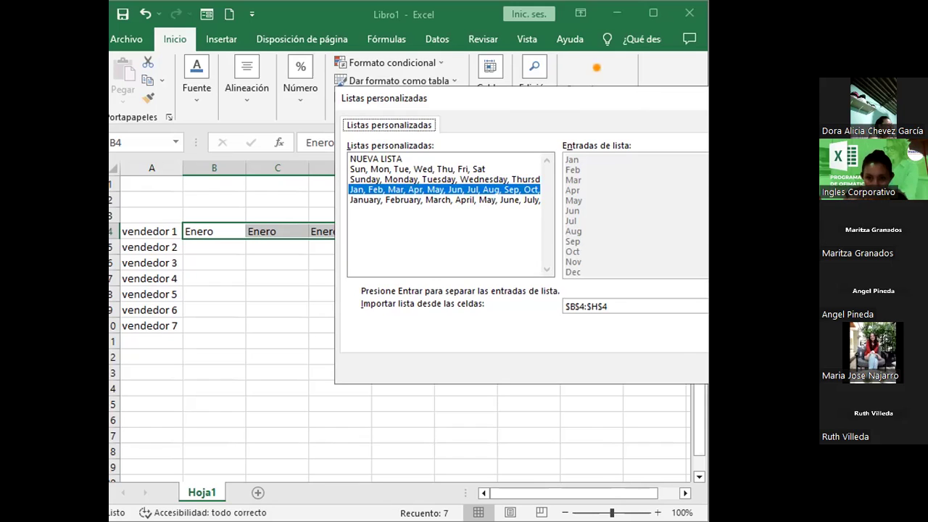
{"action": "left_click_drag", "start_coordinate": [639, 96], "coordinate": [926, 145]}
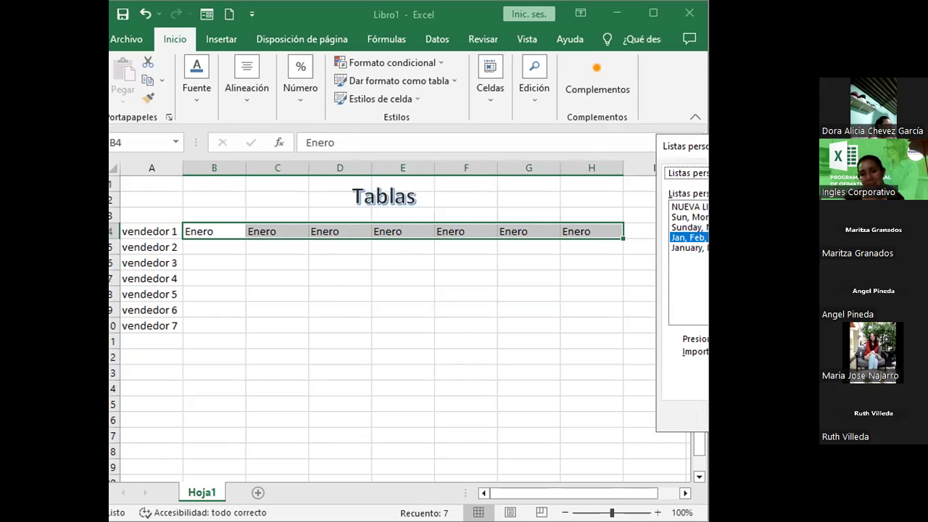
- Close Listas personalizadas and switch to the Vendedor workbook with Enero–Abril headers
{"action": "key", "text": "Return"}
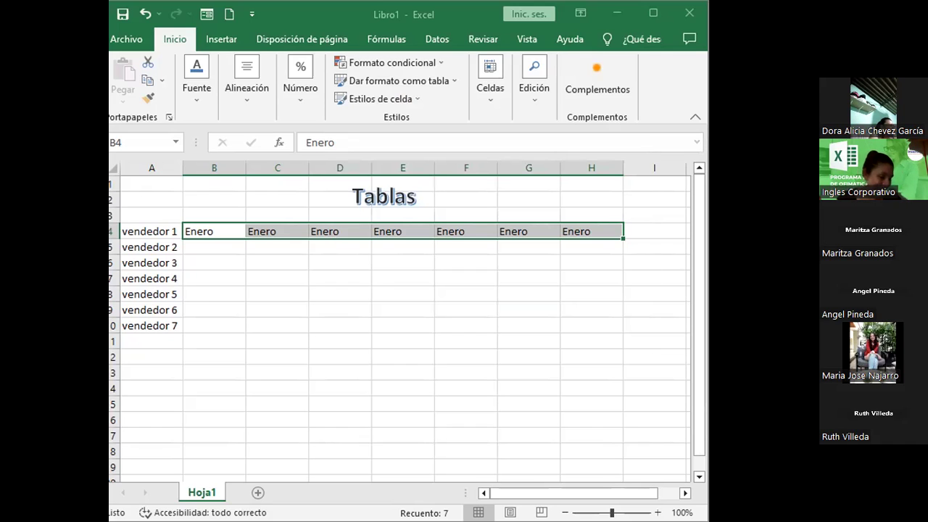
{"action": "key", "text": "Return"}
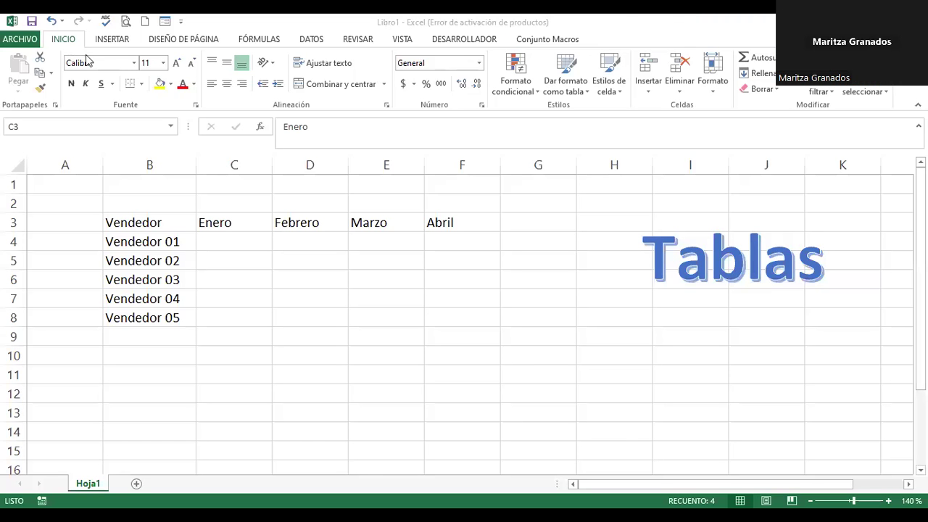
- In the Vendedor workbook, reopen Listas personalizadas via Archivo > Opciones > Avanzadas
{"action": "left_click", "coordinate": [30, 39]}
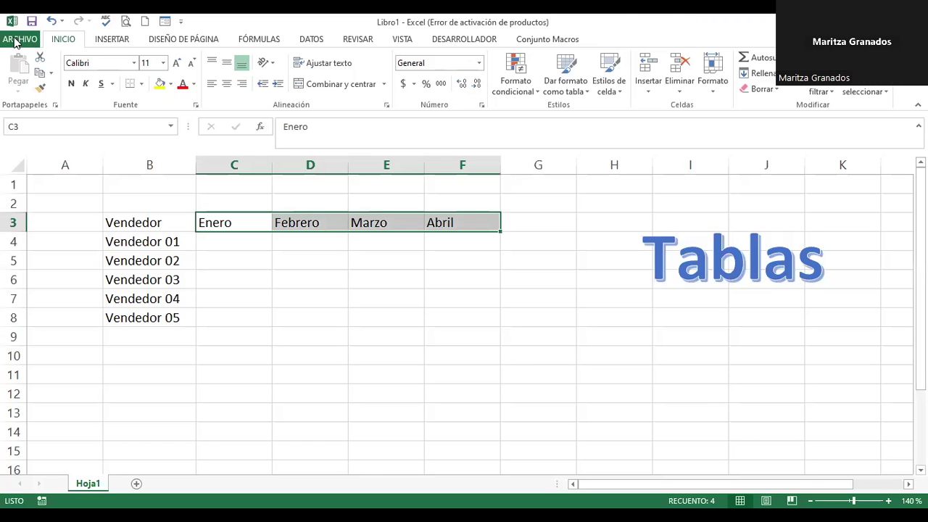
{"action": "left_click", "coordinate": [17, 341]}
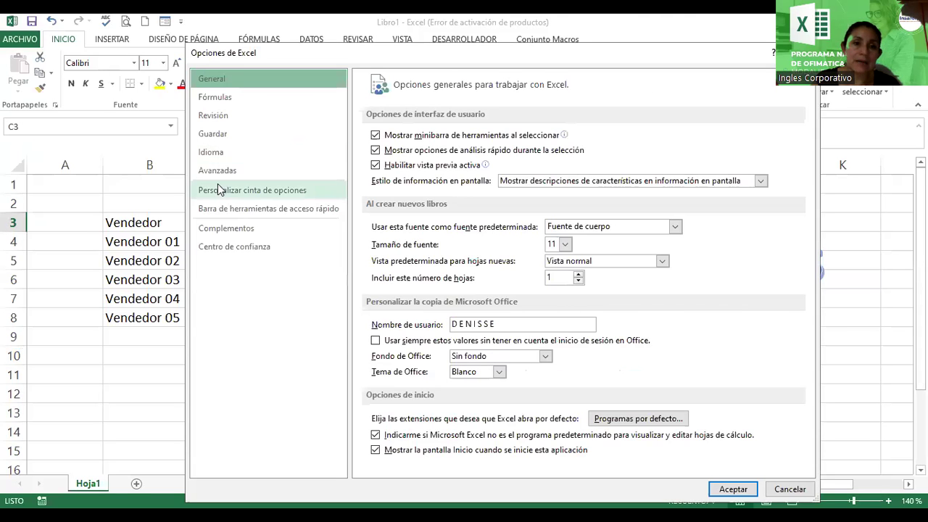
{"action": "left_click", "coordinate": [218, 171]}
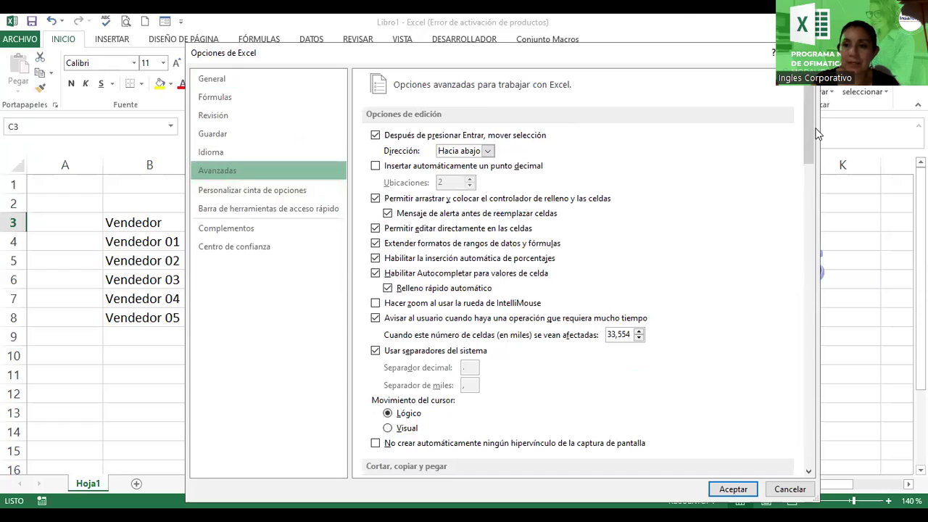
{"action": "left_click_drag", "start_coordinate": [805, 132], "coordinate": [868, 439]}
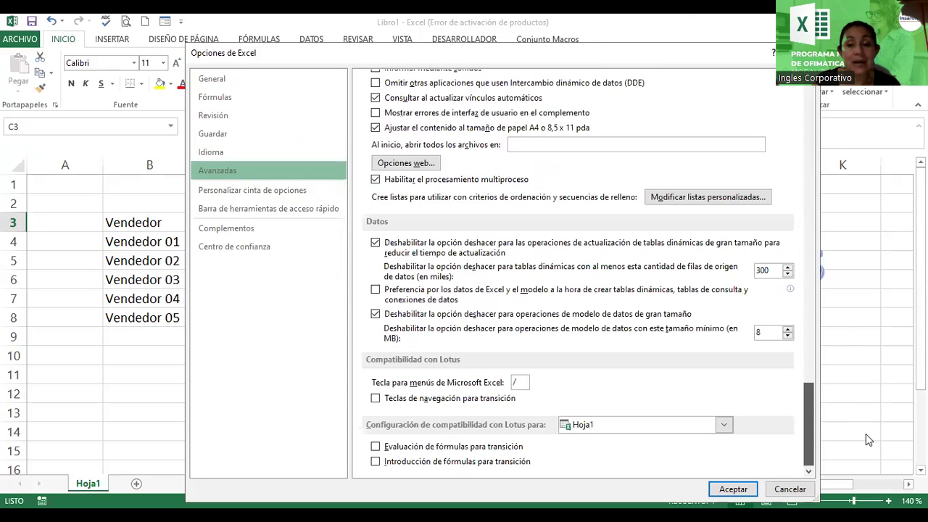
{"action": "left_click", "coordinate": [668, 197]}
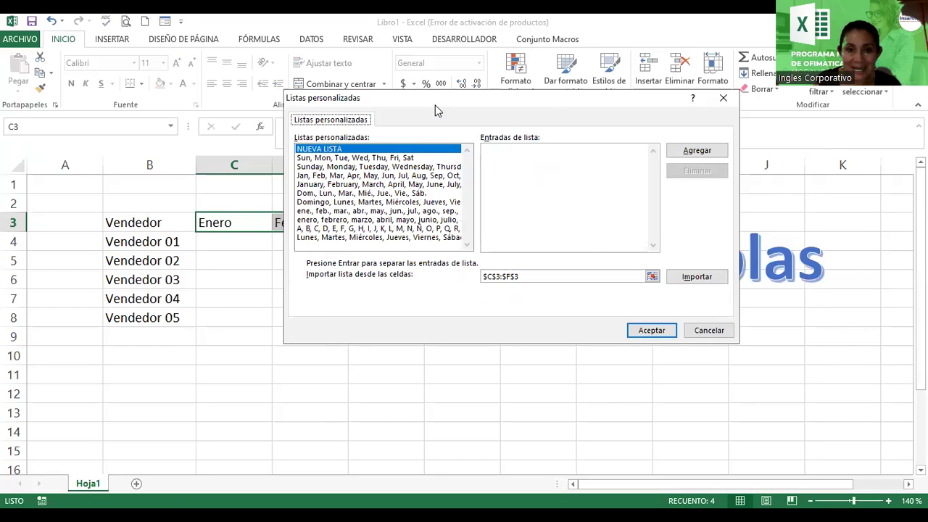
{"action": "left_click_drag", "start_coordinate": [437, 110], "coordinate": [378, 171]}
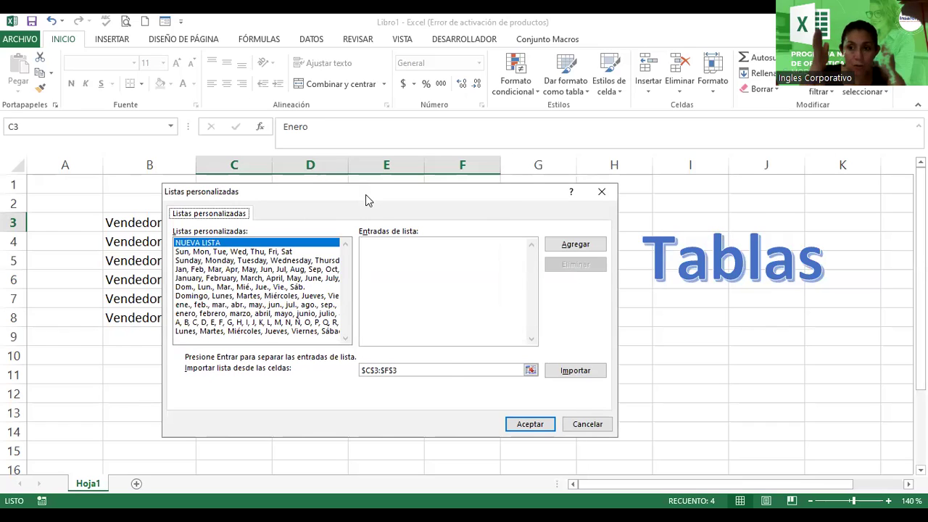
{"action": "left_click_drag", "start_coordinate": [365, 194], "coordinate": [275, 190]}
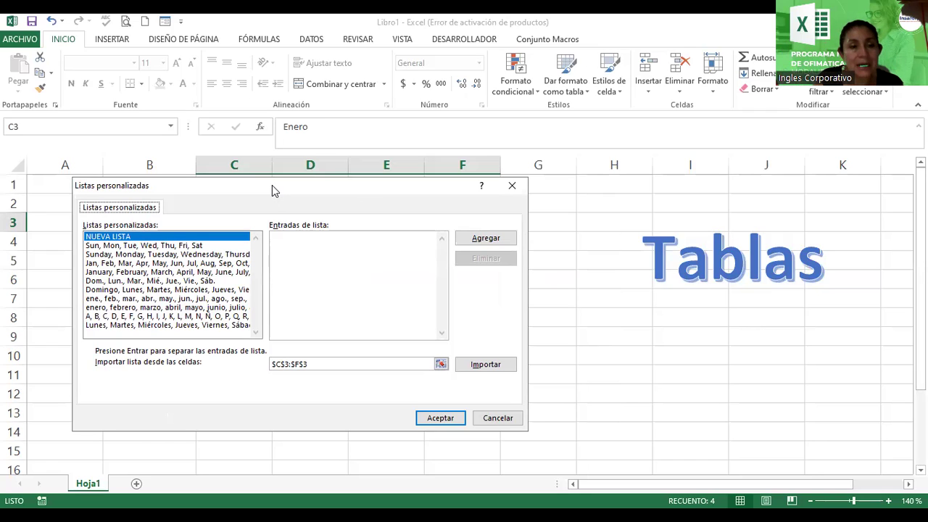
{"action": "left_click_drag", "start_coordinate": [272, 190], "coordinate": [221, 164]}
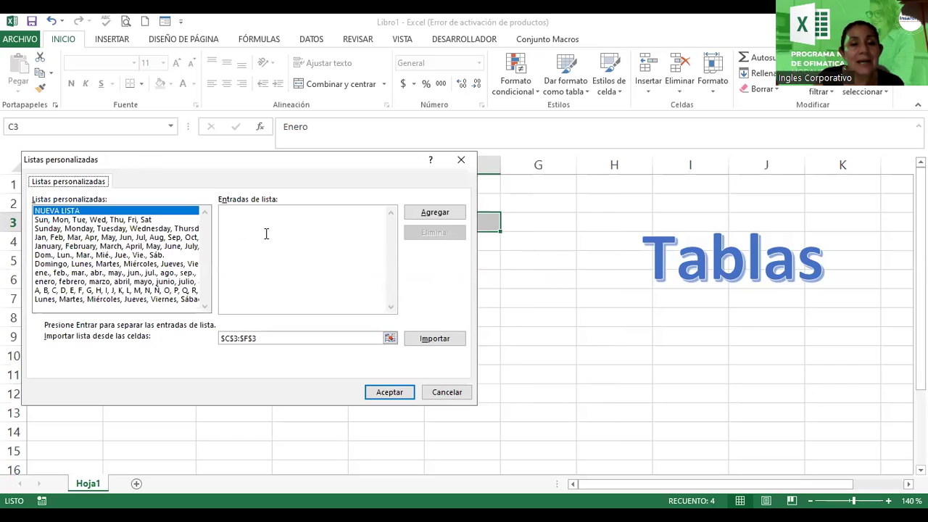
- Add a new custom list with entries Enero, Febrero, Marzo, Abril, Mayo and confirm it
{"action": "left_click", "coordinate": [41, 210]}
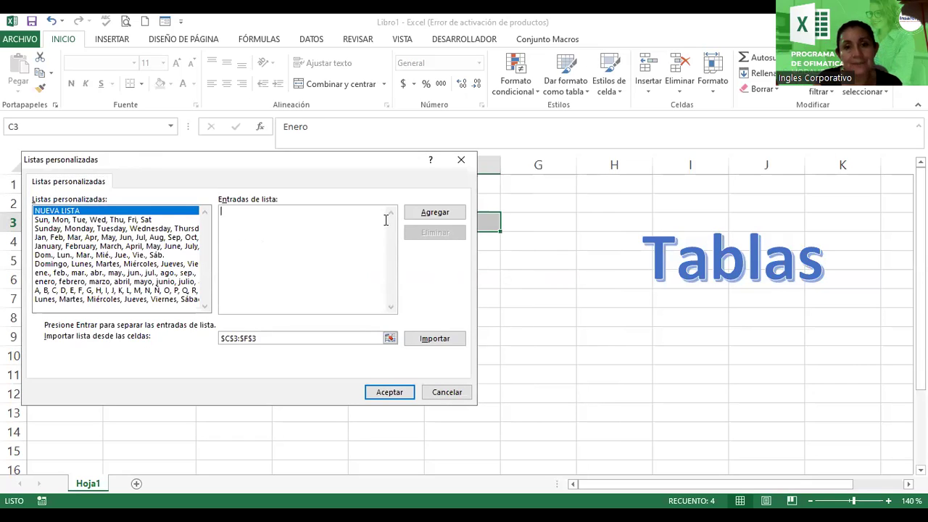
{"action": "type", "text": "Ene"}
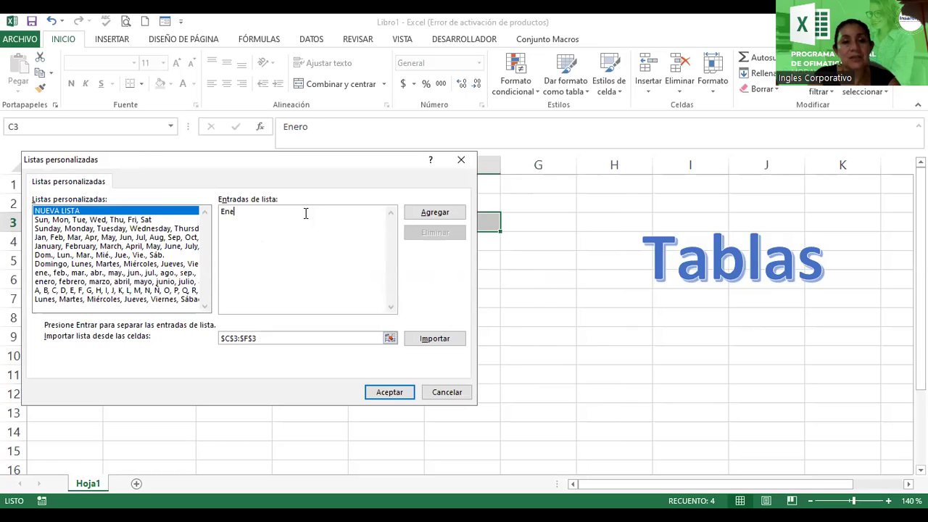
{"action": "type", "text": "ro Febrero"}
{"action": "key", "text": "Return"}
{"action": "type", "text": "Mark"}
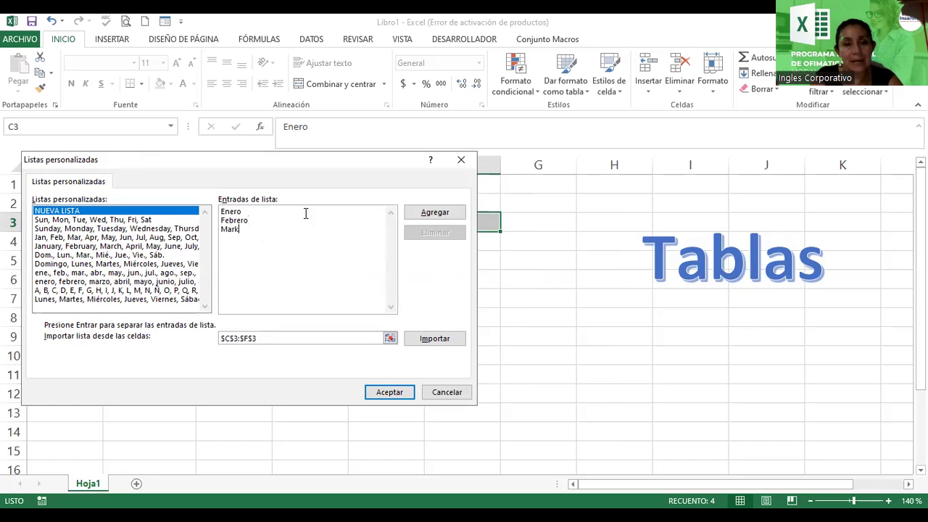
{"action": "key", "text": "BackSpace"}
{"action": "key", "text": "BackSpace"}
{"action": "type", "text": "zo"}
{"action": "key", "text": "Return"}
{"action": "type", "text": "Abril "}
{"action": "type", "text": "Mayo"}
{"action": "key", "text": "Return"}
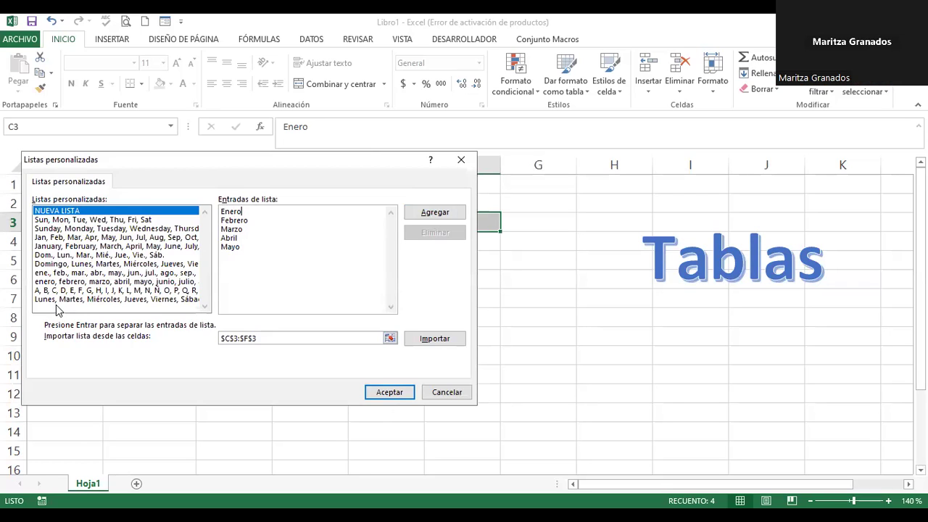
{"action": "left_click", "coordinate": [378, 397]}
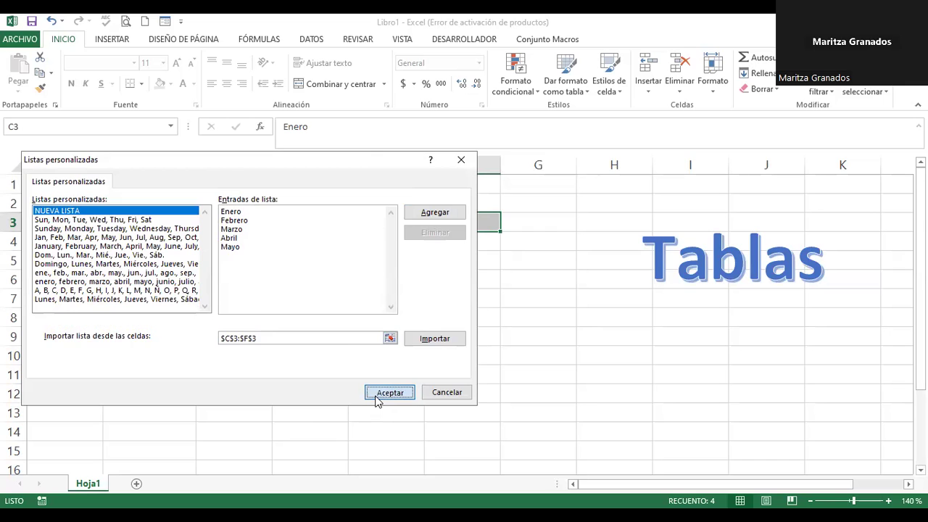
{"action": "key", "text": "Return"}
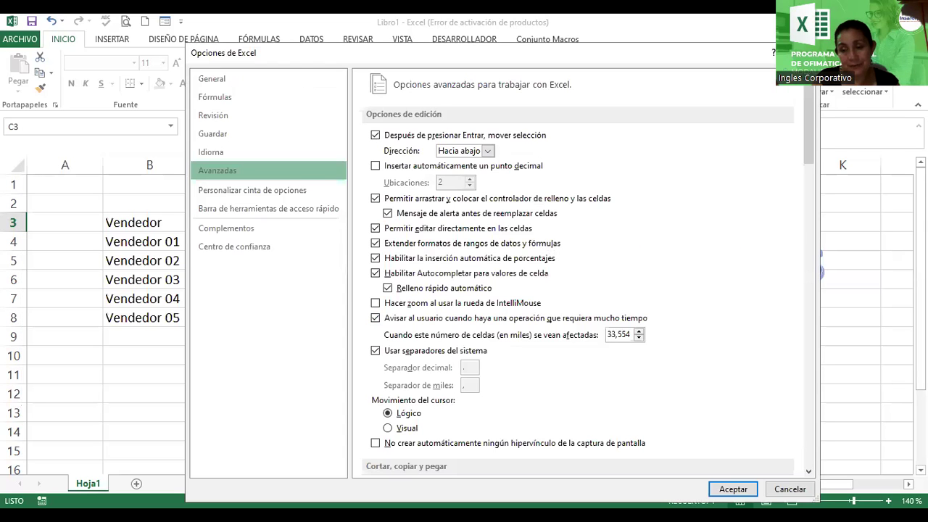
- Close Excel Options and fill Enero from C3 down to C9 using the new custom list
{"action": "key", "text": "Return"}
{"action": "left_click", "coordinate": [259, 216]}
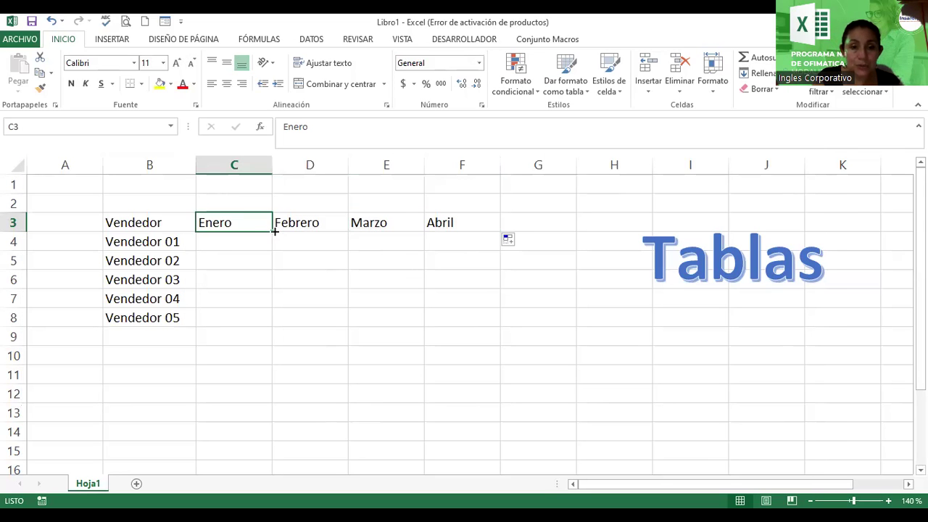
{"action": "left_click_drag", "start_coordinate": [273, 231], "coordinate": [267, 341]}
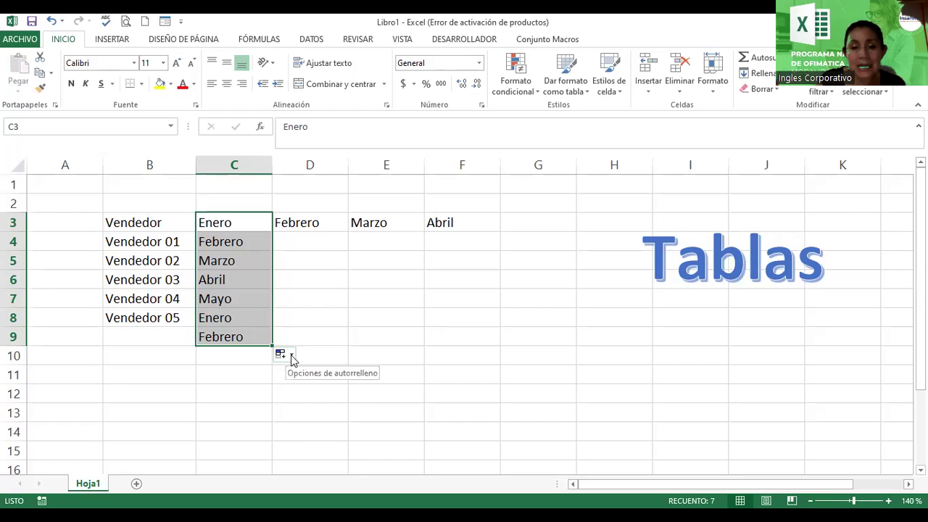
- Confirm the Autofill options keep Serie de relleno for the filled months
{"action": "left_click", "coordinate": [293, 356]}
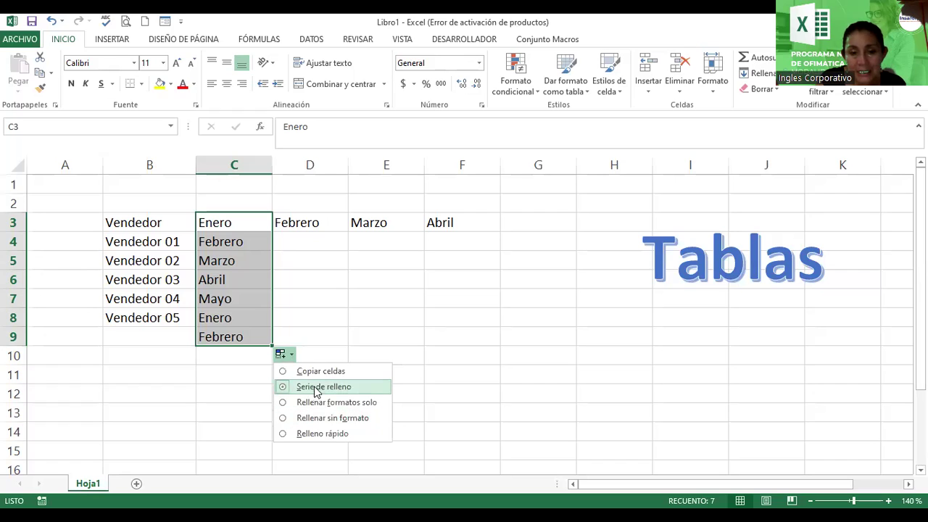
{"action": "left_click", "coordinate": [315, 390]}
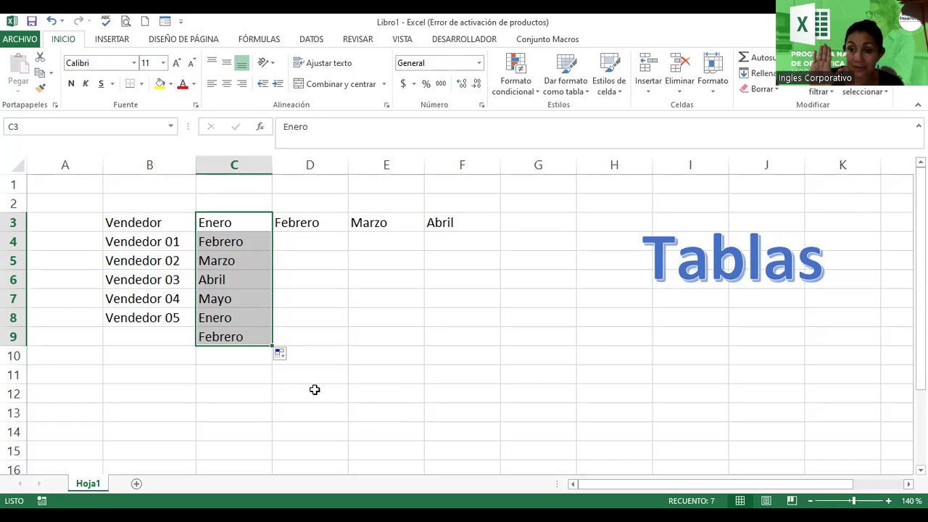
{"action": "left_click", "coordinate": [284, 356]}
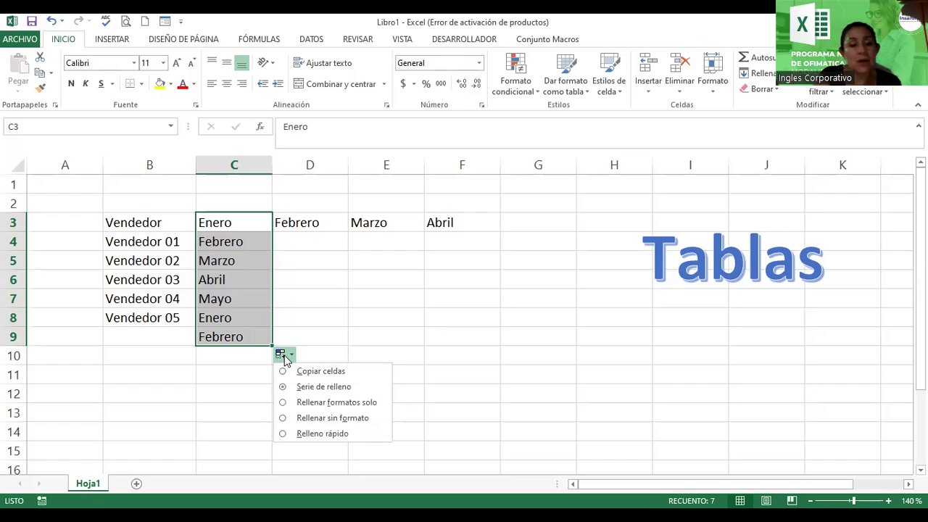
{"action": "left_click", "coordinate": [284, 360]}
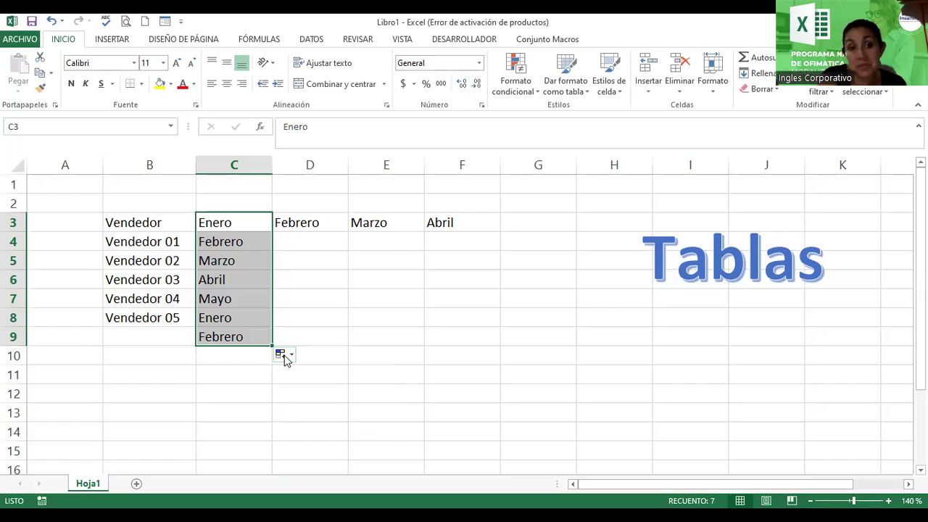
- Replace Enero in C3 with Jan and fill the headers across row 3 to Apr in F3
{"action": "double_click", "coordinate": [244, 222]}
{"action": "left_click_drag", "start_coordinate": [244, 222], "coordinate": [194, 224]}
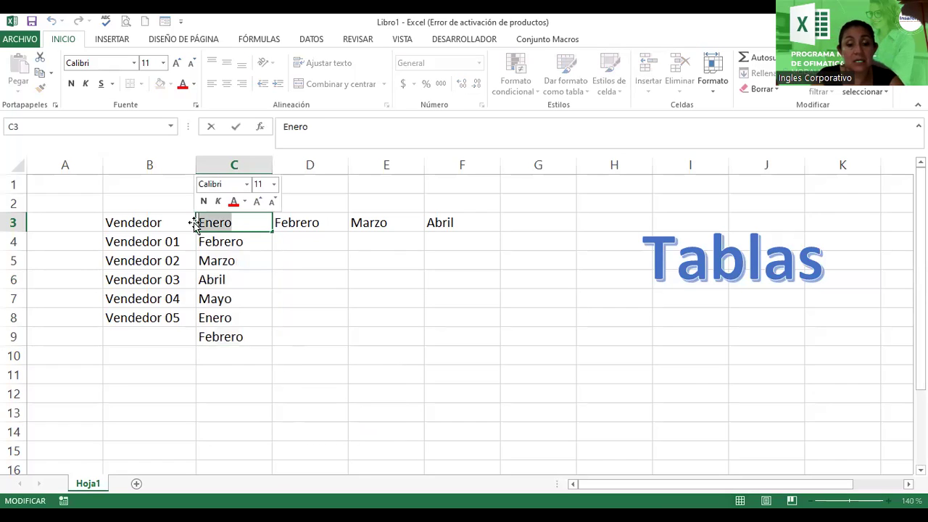
{"action": "type", "text": "Jan"}
{"action": "key", "text": "Return"}
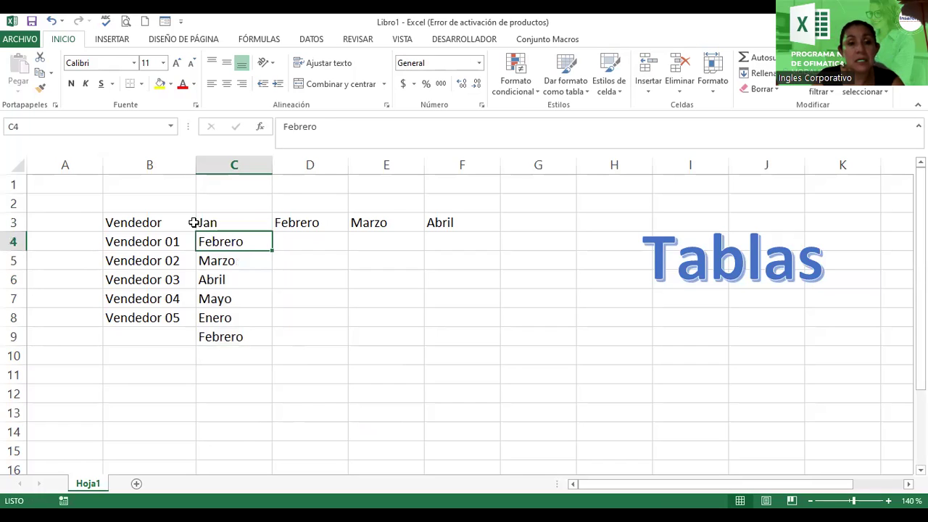
{"action": "left_click", "coordinate": [193, 223]}
{"action": "left_click", "coordinate": [239, 221]}
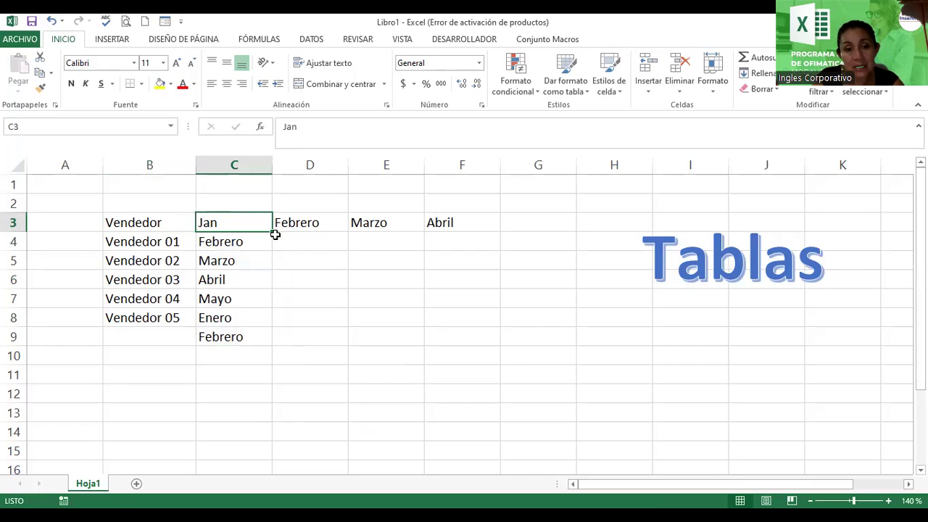
{"action": "left_click_drag", "start_coordinate": [274, 231], "coordinate": [475, 226]}
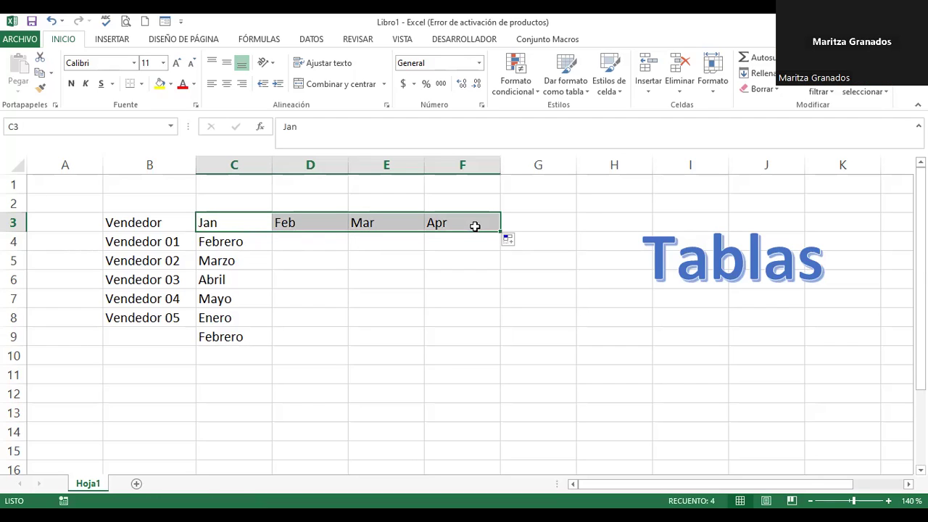
- Clear the month values in C4:C10 below the Jan header
{"action": "left_click_drag", "start_coordinate": [232, 245], "coordinate": [235, 355]}
{"action": "key", "text": "Delete"}
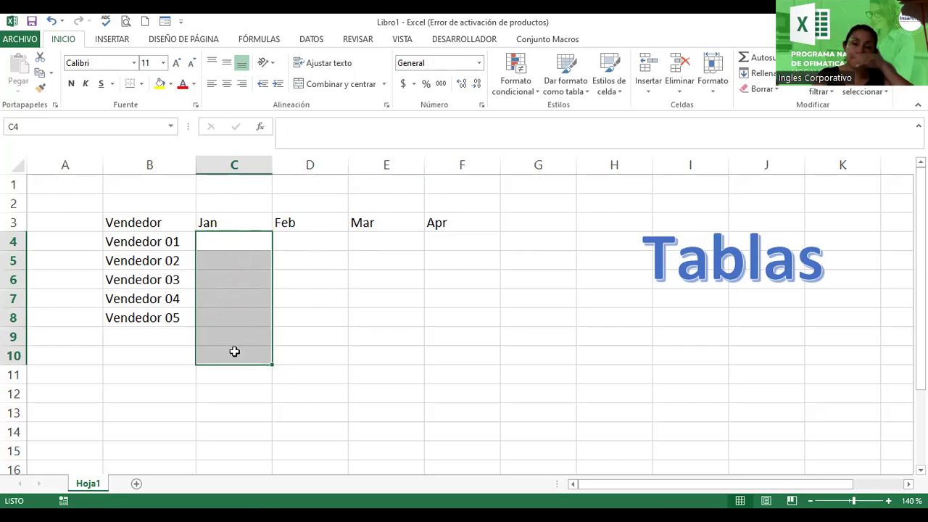
{"action": "left_click", "coordinate": [384, 289]}
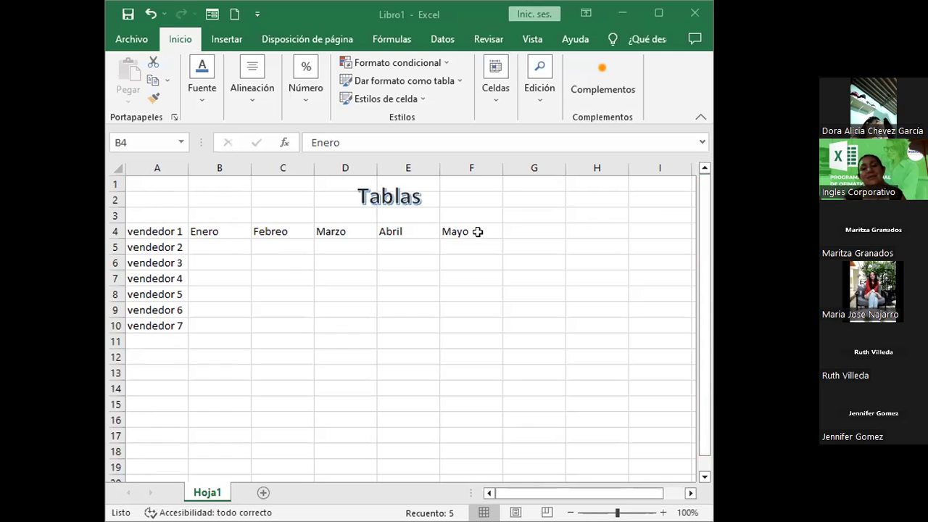
- Extend the month headers along row 3 with Junio and Julio
{"action": "left_click_drag", "start_coordinate": [530, 233], "coordinate": [607, 231]}
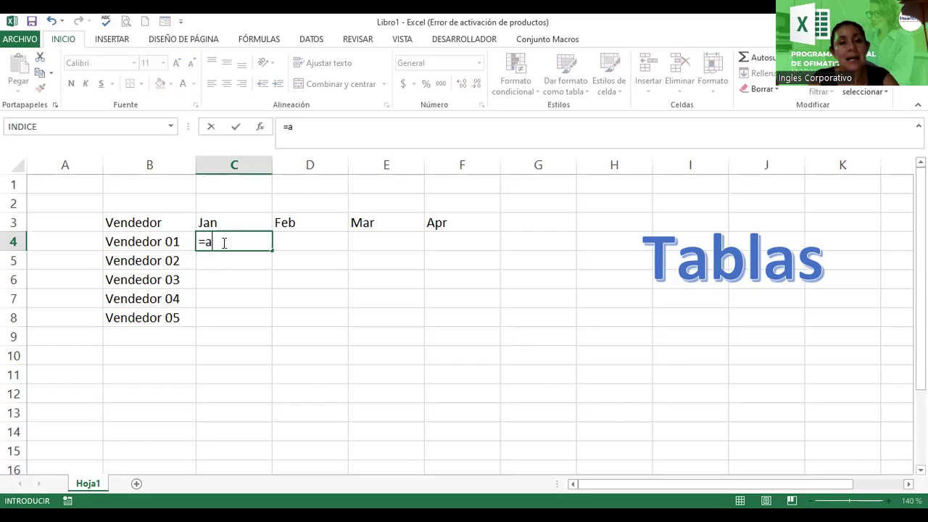
- Enter =ALEATORIO.ENTRE(100;300) in C4 so it shows a random value like 252
{"action": "type", "text": "le"}
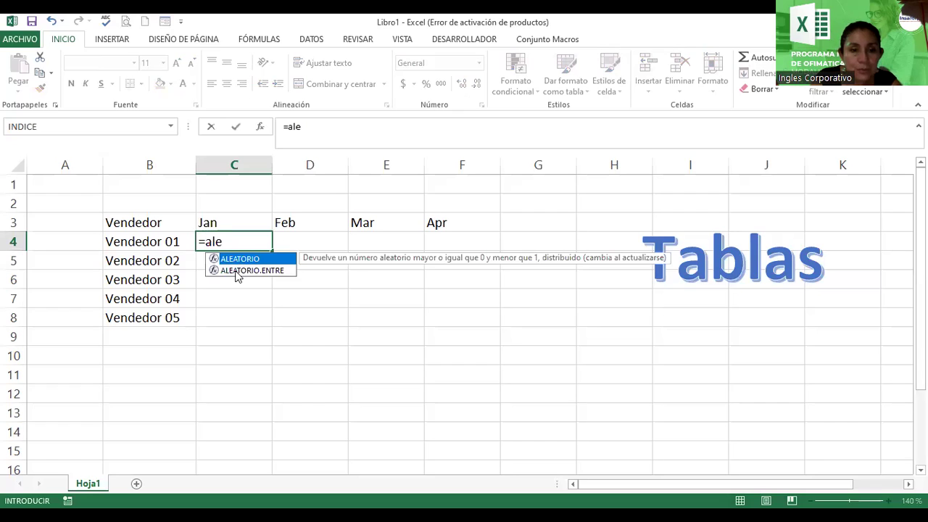
{"action": "double_click", "coordinate": [237, 270]}
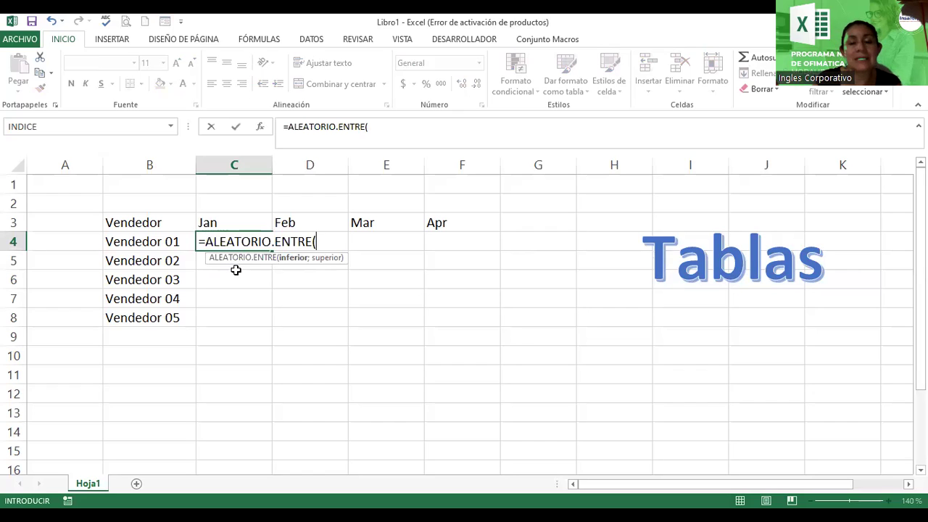
{"action": "key", "text": "BackSpace"}
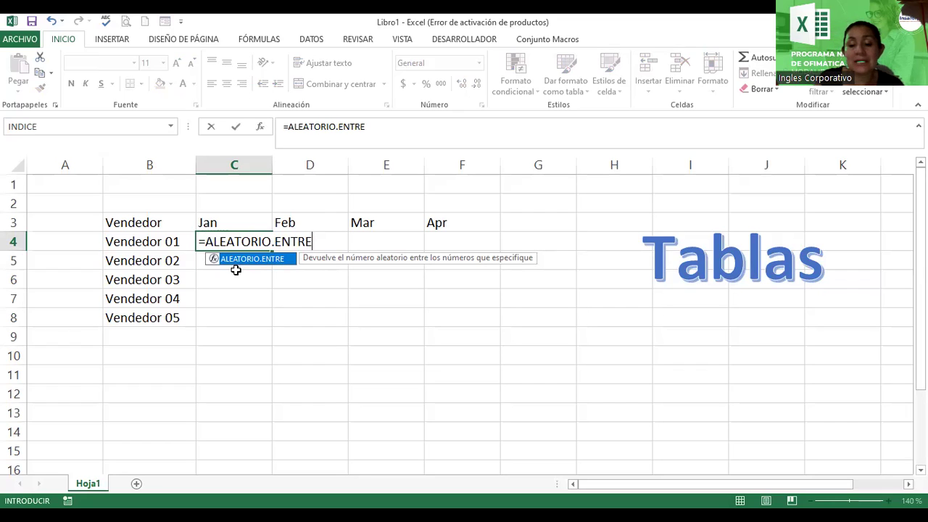
{"action": "type", "text": "("}
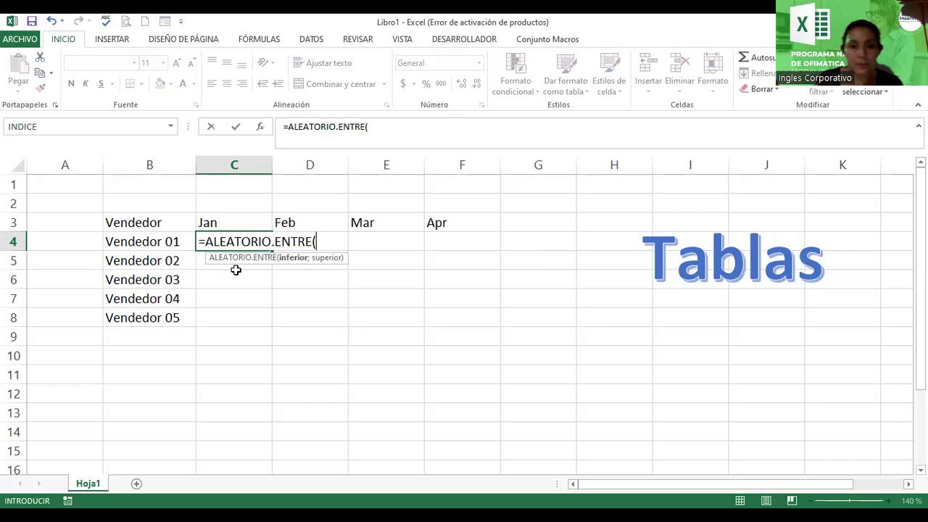
{"action": "type", "text": "100"}
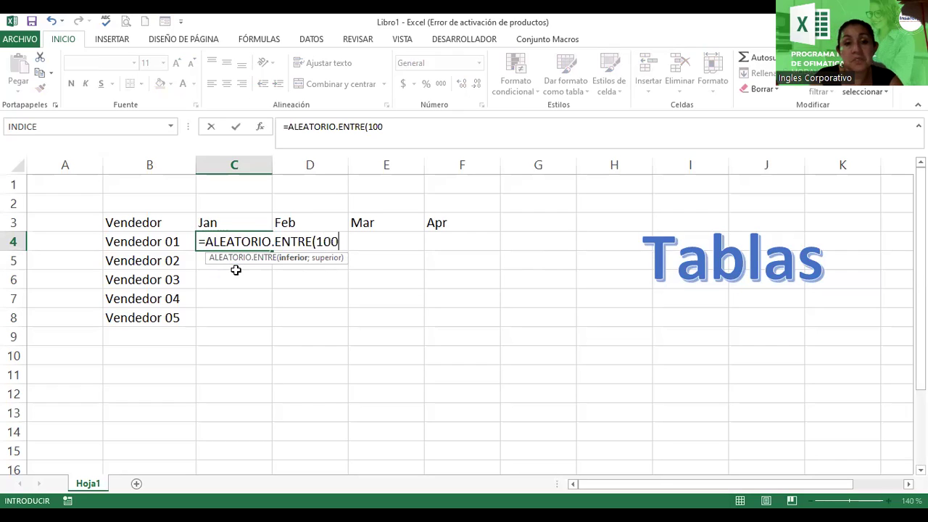
{"action": "type", "text": ";"}
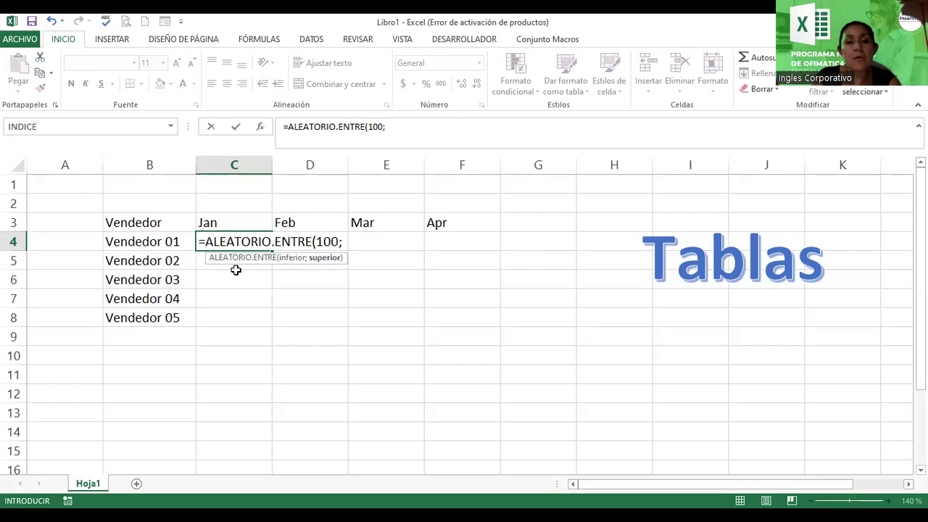
{"action": "type", "text": "300)"}
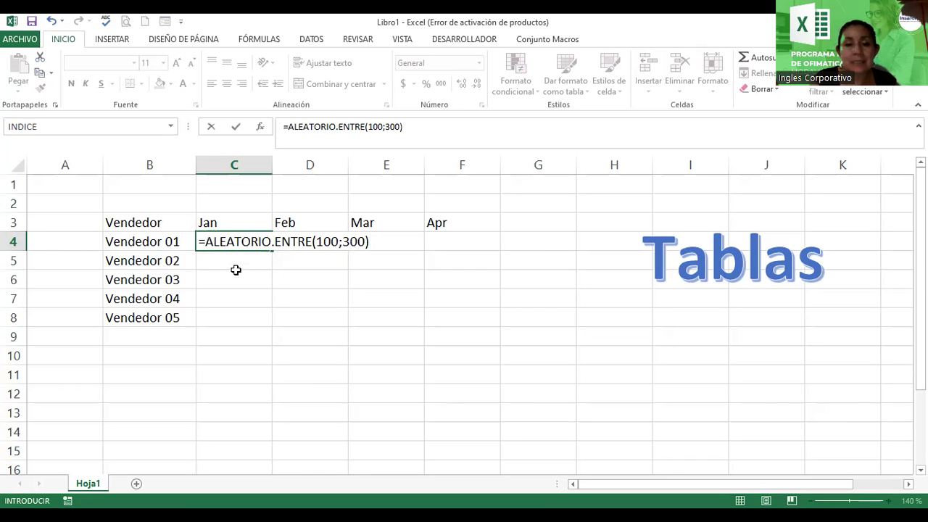
{"action": "key", "text": "BackSpace"}
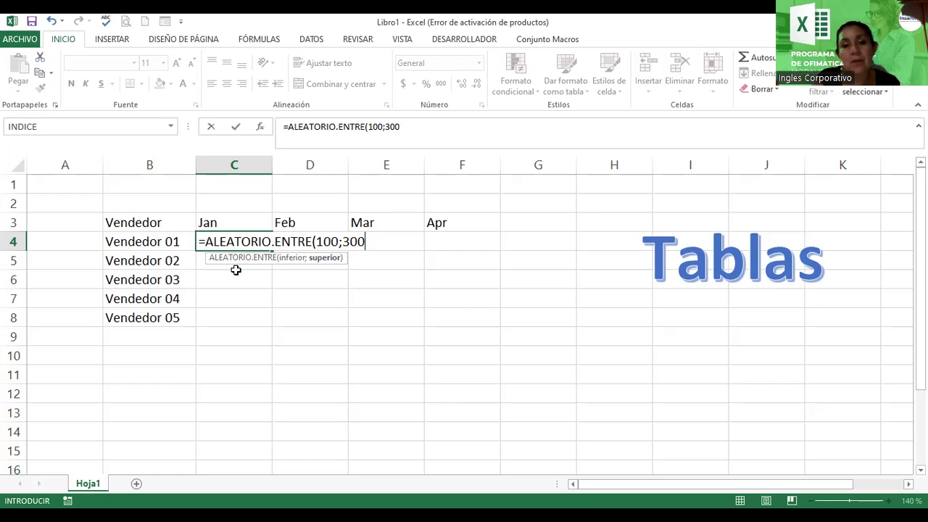
{"action": "type", "text": ")"}
{"action": "key", "text": "Return"}
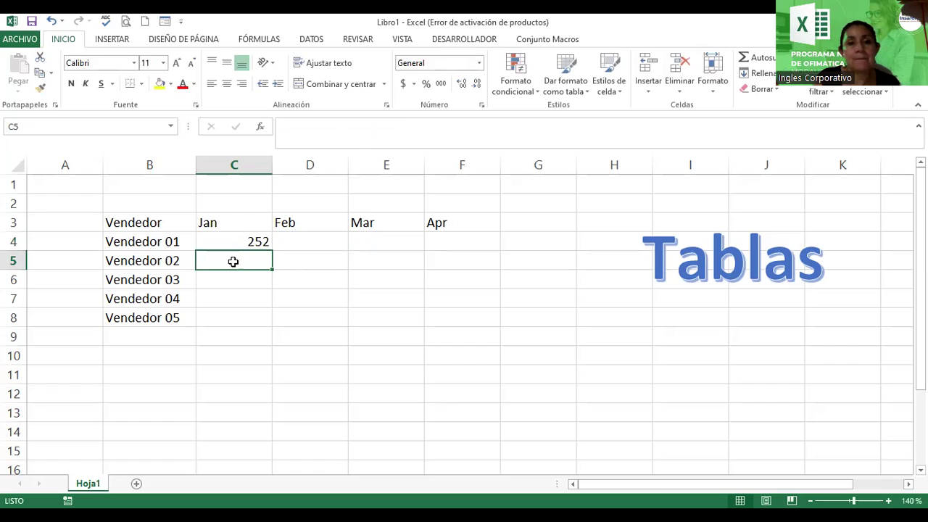
- Fill the C4 formula down to row 8 and across to column F (Apr)
{"action": "left_click", "coordinate": [233, 243]}
{"action": "mouse_move", "coordinate": [272, 252]}
{"action": "left_mouse_down"}
{"action": "mouse_move", "coordinate": [276, 327]}
{"action": "mouse_move", "coordinate": [471, 308]}
{"action": "left_mouse_up"}
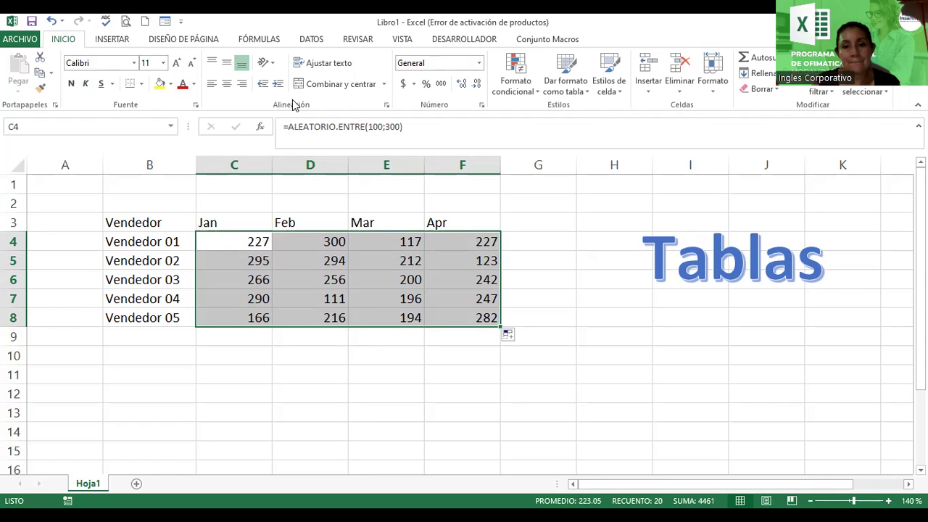
{"action": "left_click", "coordinate": [225, 245]}
{"action": "left_click_drag", "start_coordinate": [271, 250], "coordinate": [271, 328]}
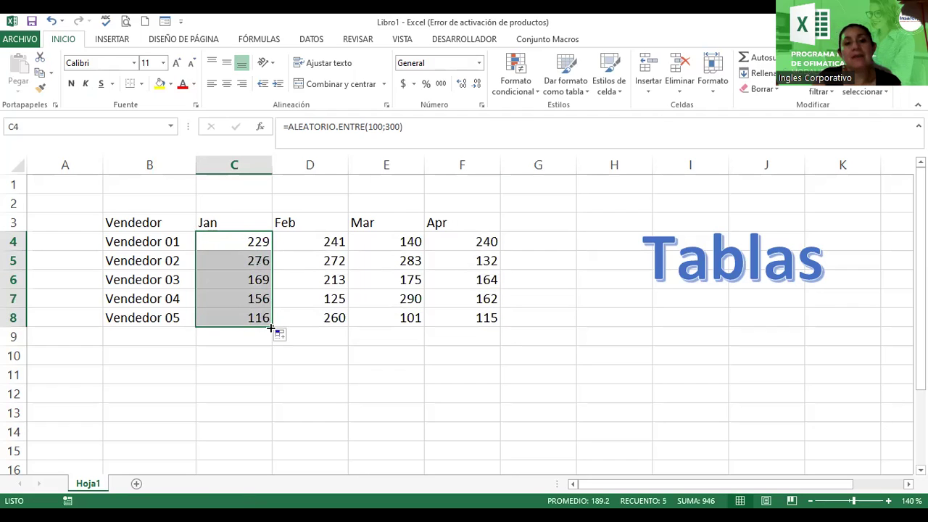
{"action": "left_click", "coordinate": [268, 239]}
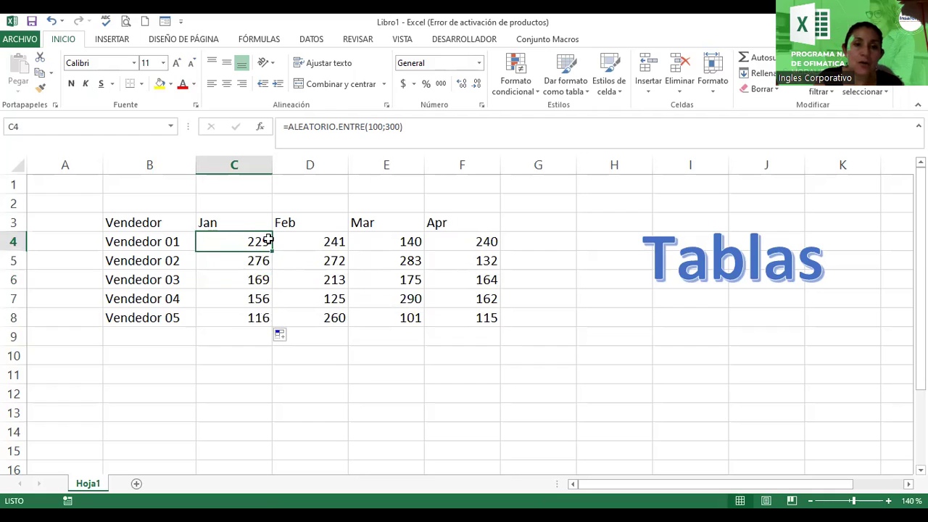
{"action": "left_click_drag", "start_coordinate": [272, 250], "coordinate": [503, 261]}
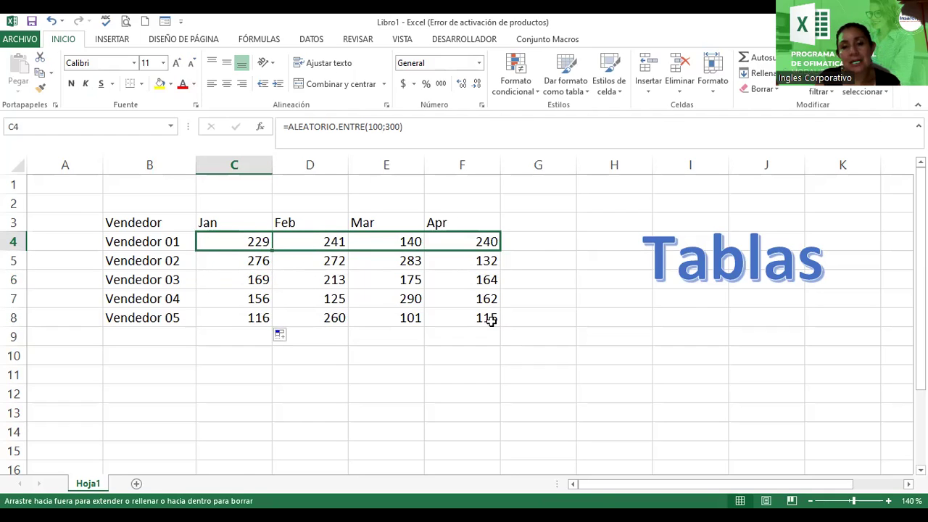
{"action": "left_click_drag", "start_coordinate": [491, 320], "coordinate": [491, 318]}
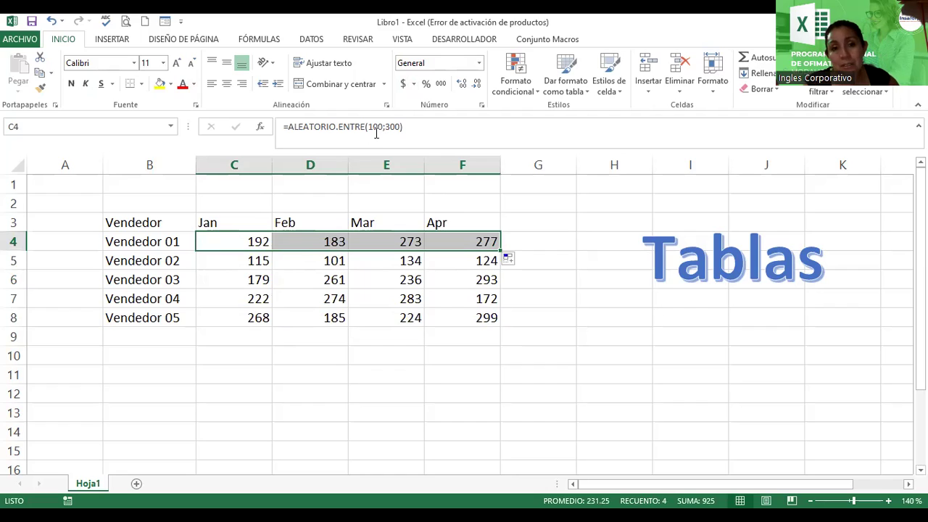
- Select the sales range C4:F8
{"action": "left_click", "coordinate": [249, 243]}
{"action": "key", "text": "shift+Right"}
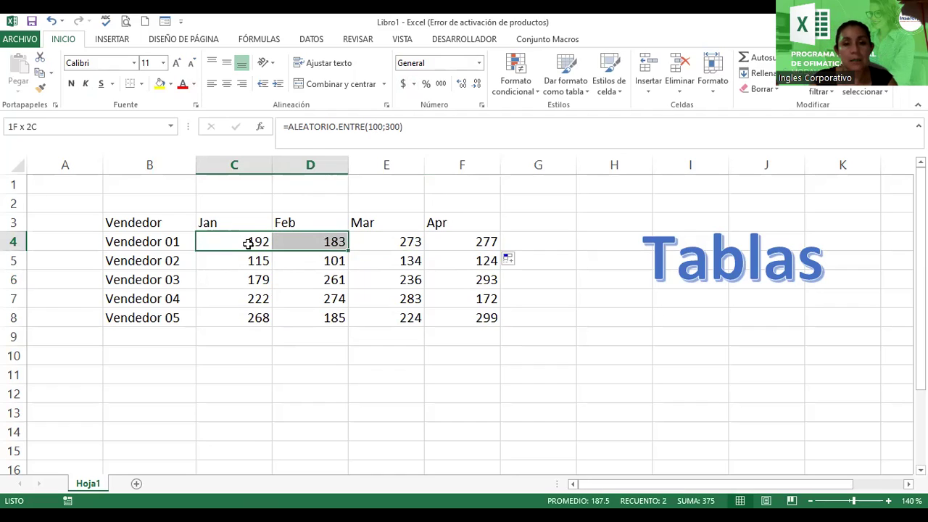
{"action": "key", "text": "shift+Right"}
{"action": "key", "text": "shift+Right"}
{"action": "key", "text": "ctrl+shift+Down"}
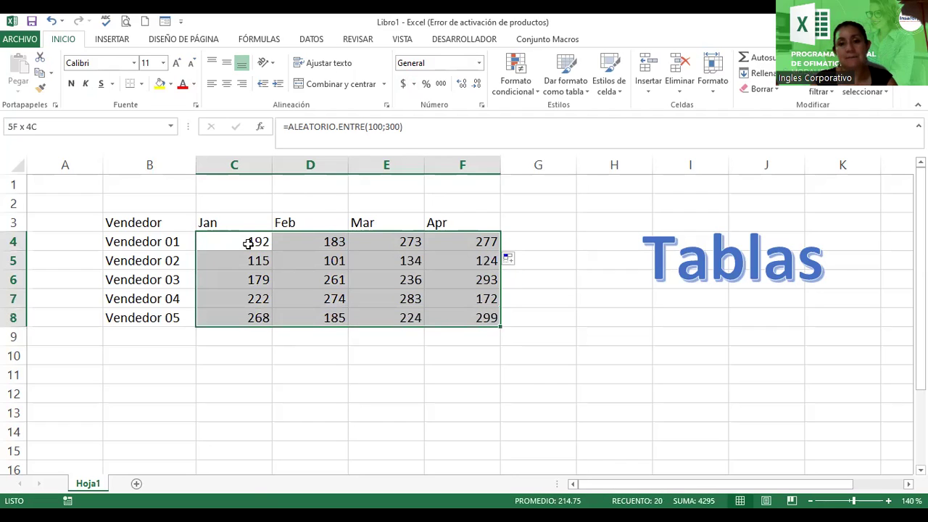
- Apply accounting currency format to C4:F8, then open C4's formula for editing
{"action": "left_click", "coordinate": [402, 83]}
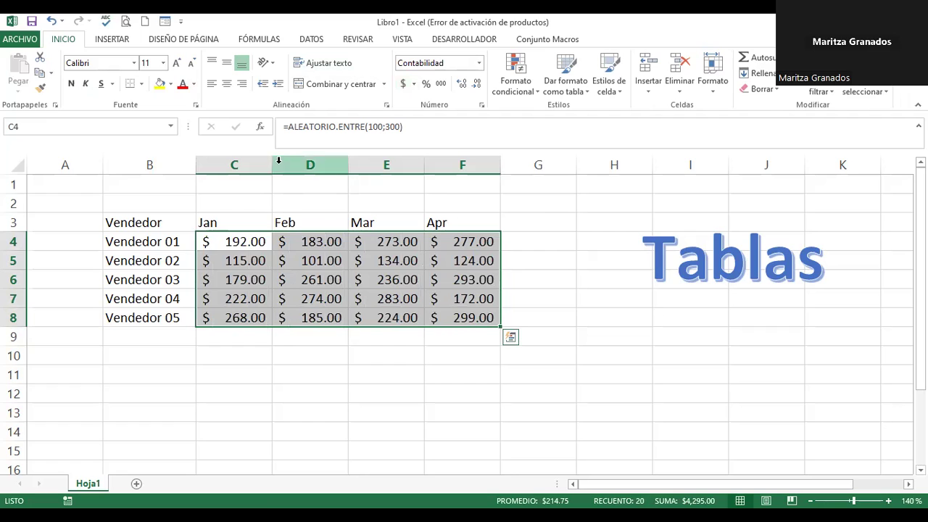
{"action": "double_click", "coordinate": [223, 245]}
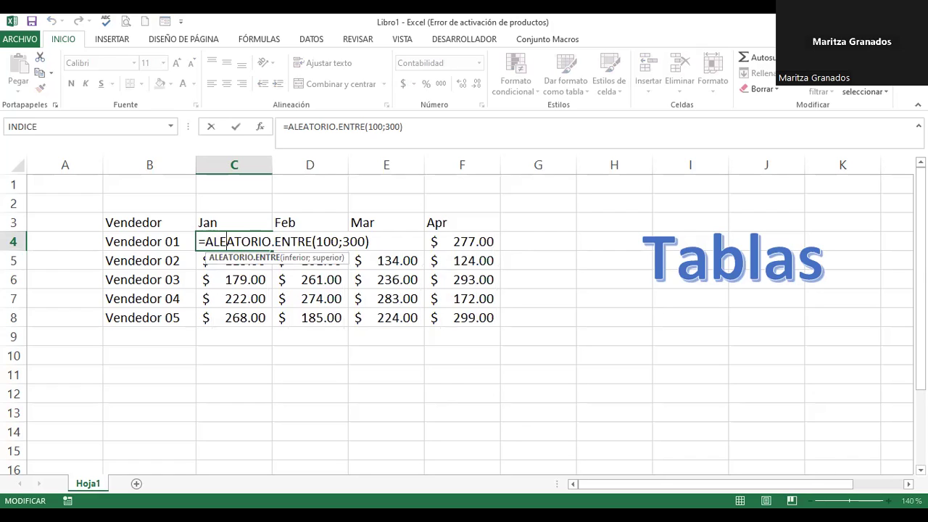
{"action": "left_click", "coordinate": [226, 241]}
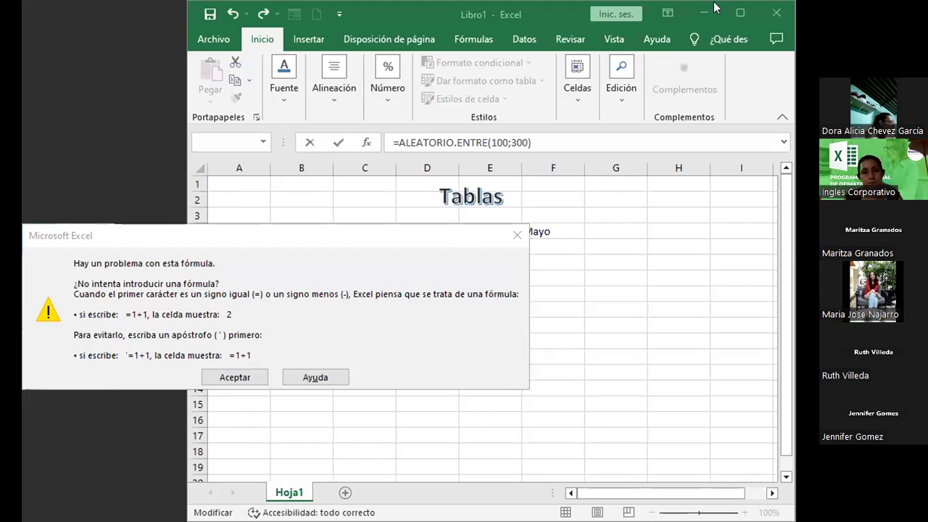
- Dismiss the 'Hay un problema con esta fórmula' error to get back to the B5 formula
{"action": "left_click", "coordinate": [714, 7]}
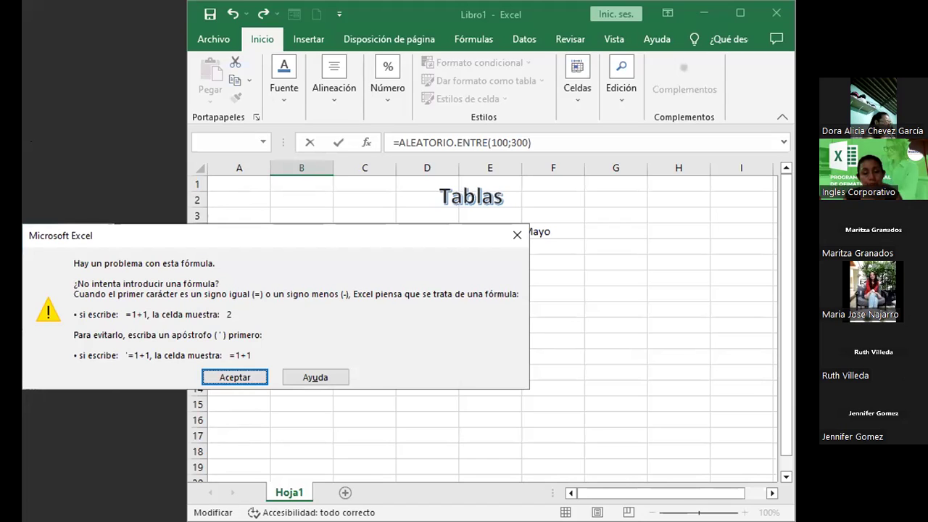
{"action": "left_click", "coordinate": [152, 67]}
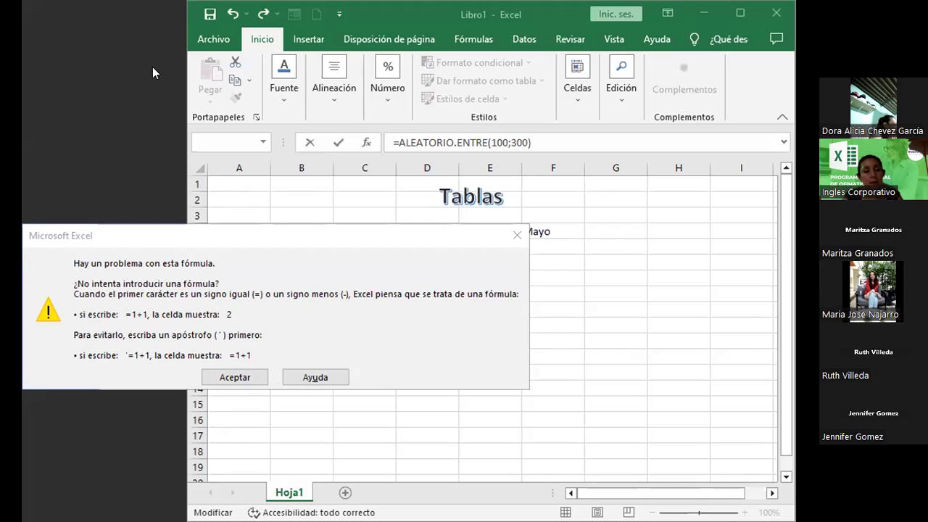
{"action": "left_click", "coordinate": [605, 6]}
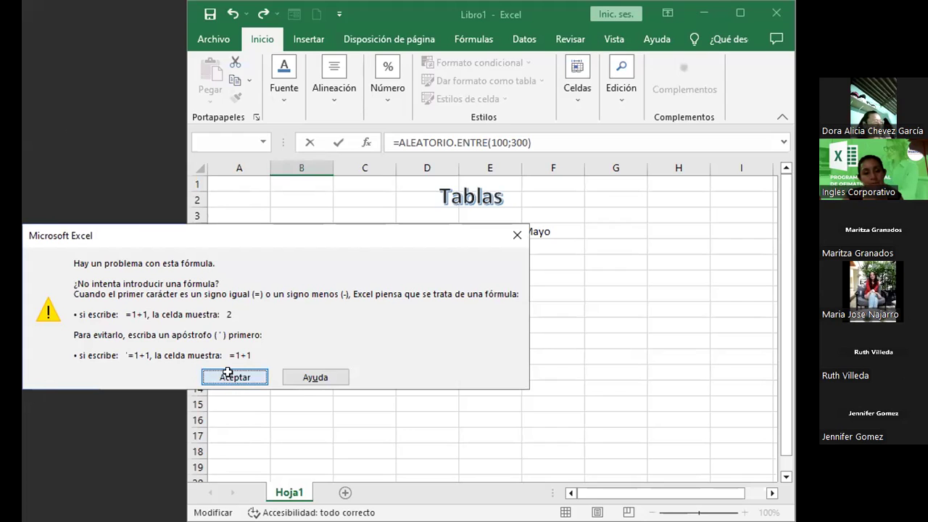
{"action": "key", "text": "Return"}
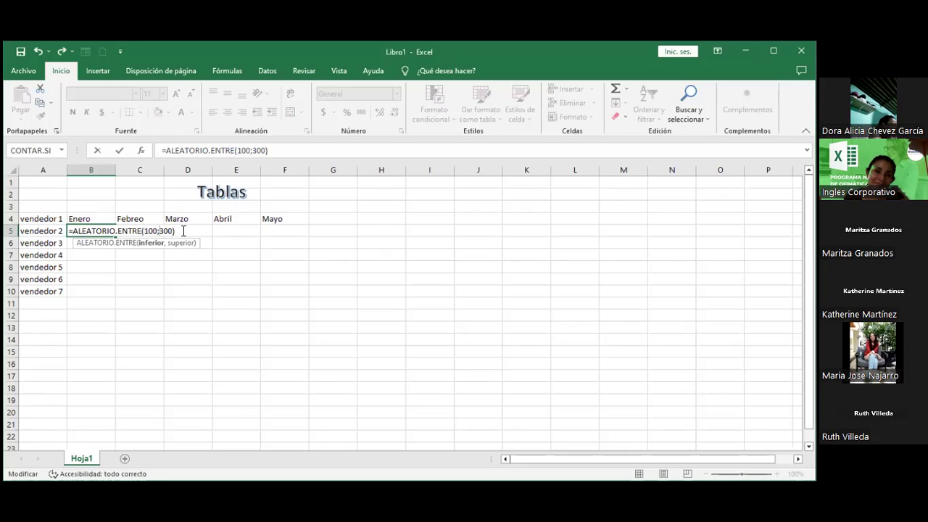
- Change B5's formula to =ALEATORIO.ENTRE(100,300) with a comma separator, showing 104
{"action": "key", "text": "Return"}
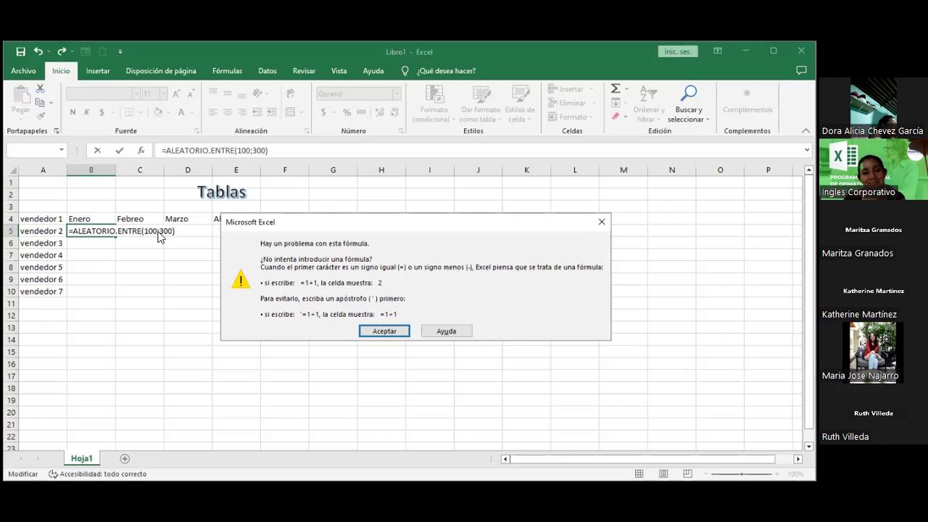
{"action": "left_click", "coordinate": [371, 333]}
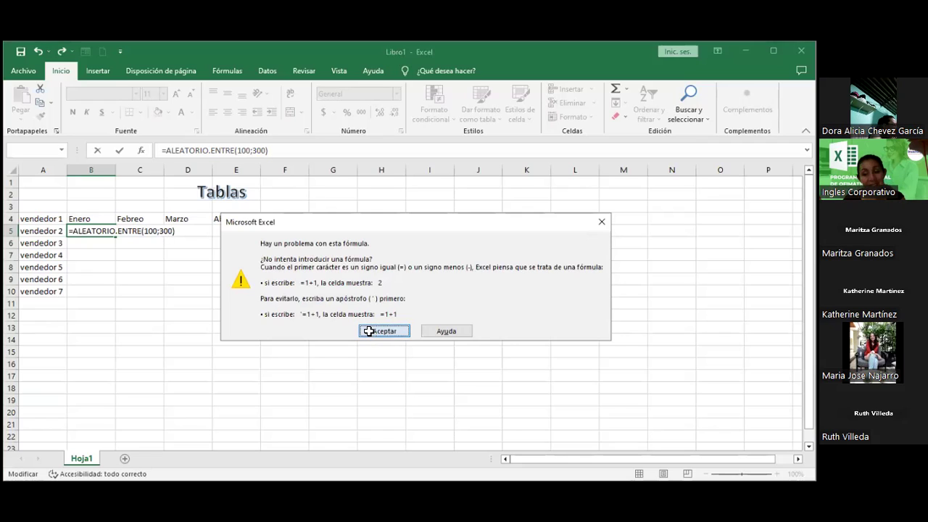
{"action": "left_click", "coordinate": [163, 233]}
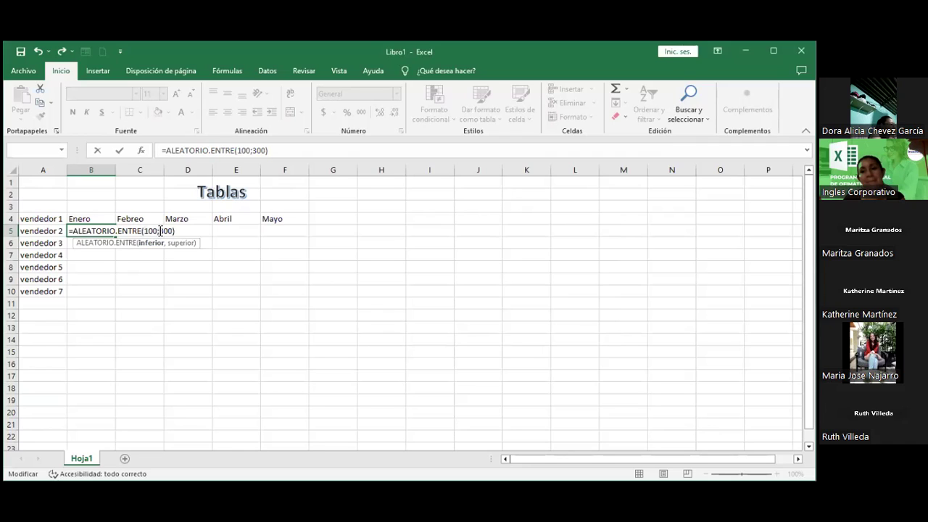
{"action": "key", "text": "BackSpace"}
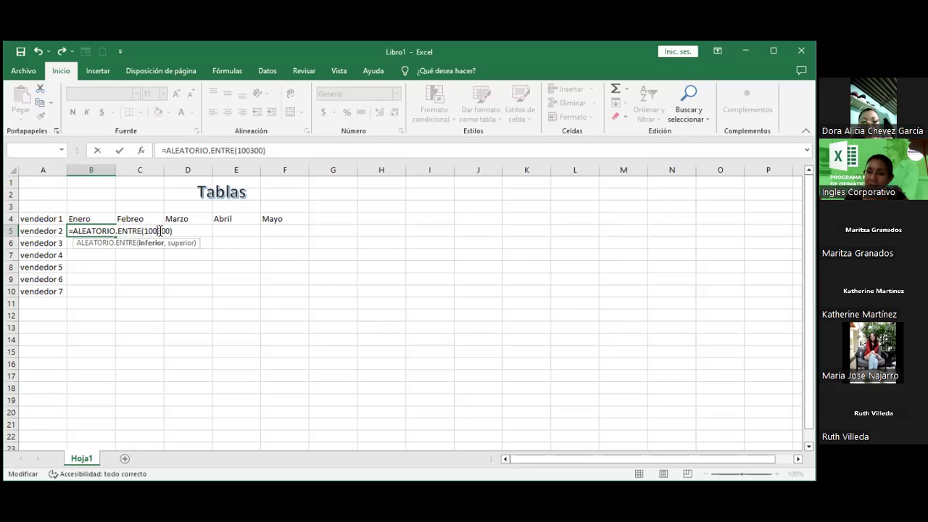
{"action": "type", "text": ","}
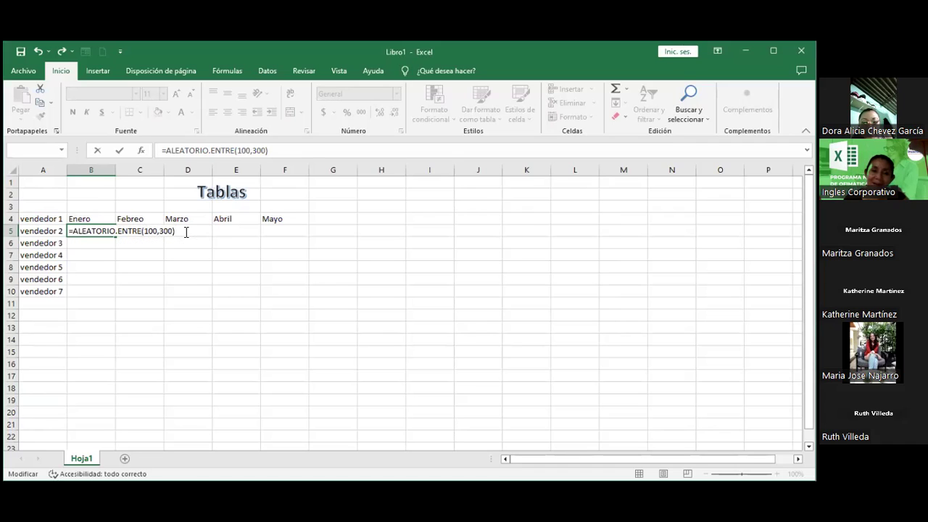
{"action": "key", "text": "Return"}
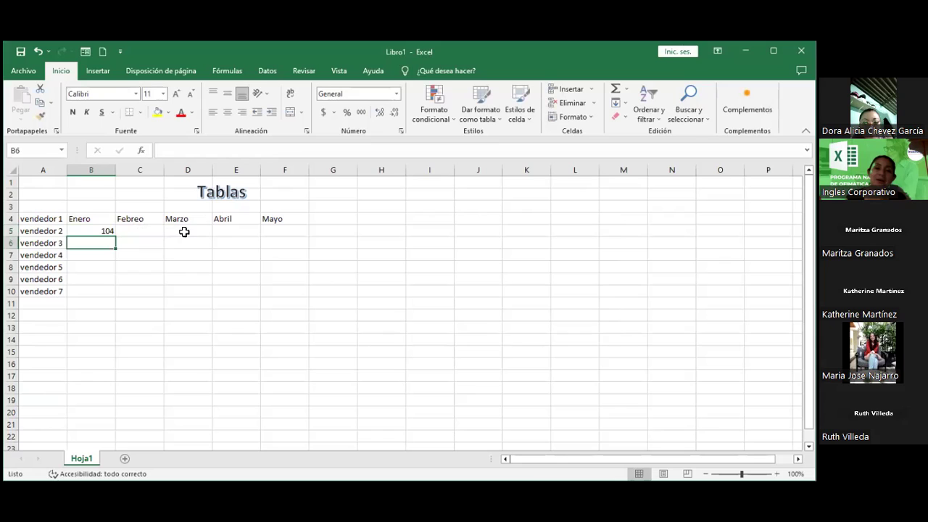
{"action": "left_click", "coordinate": [97, 230]}
{"action": "left_click", "coordinate": [116, 235]}
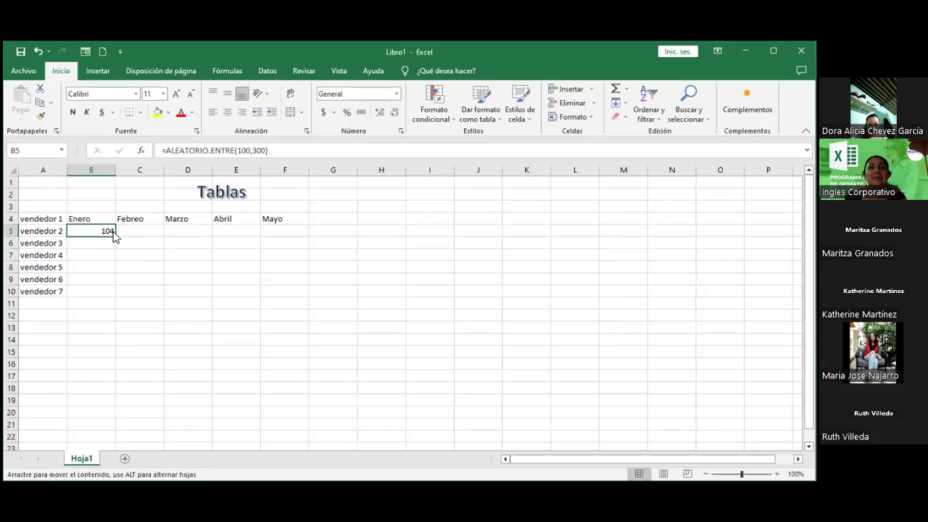
{"action": "left_click", "coordinate": [121, 237]}
{"action": "left_click_drag", "start_coordinate": [121, 238], "coordinate": [246, 308]}
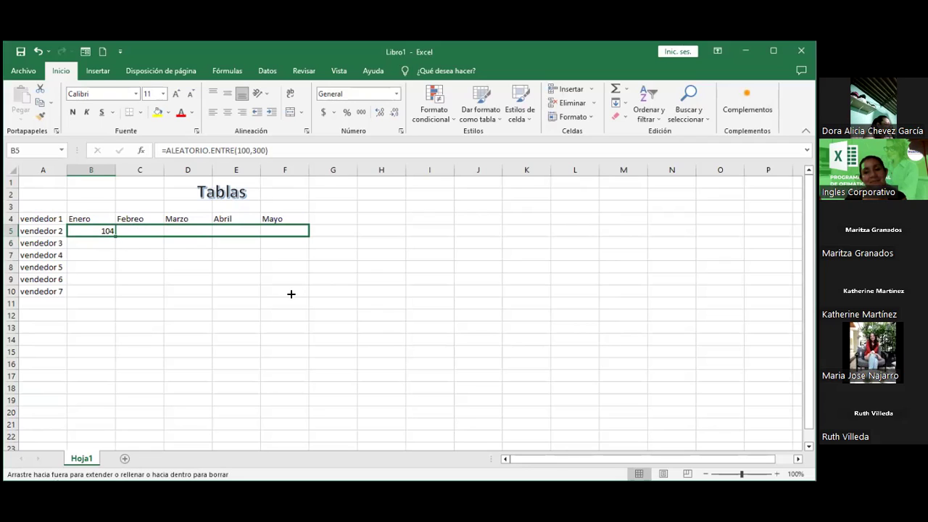
{"action": "left_click_drag", "start_coordinate": [246, 309], "coordinate": [114, 238]}
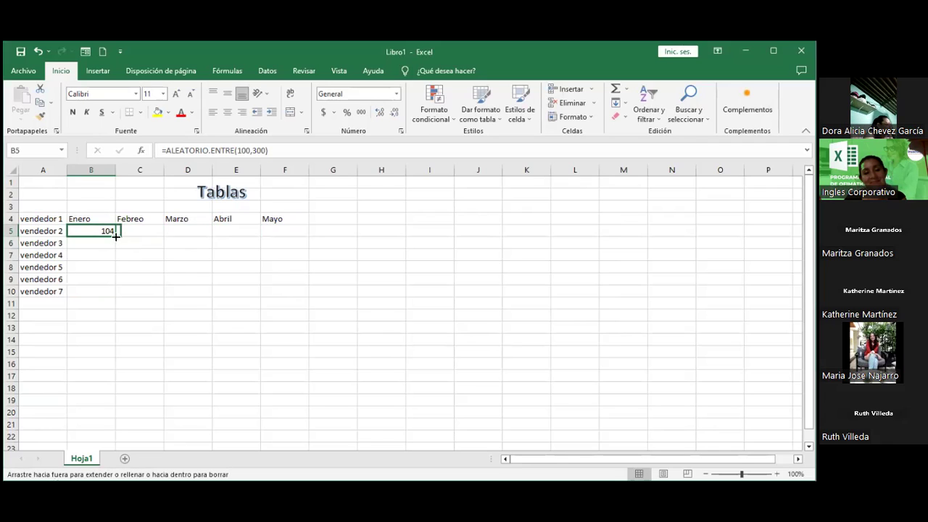
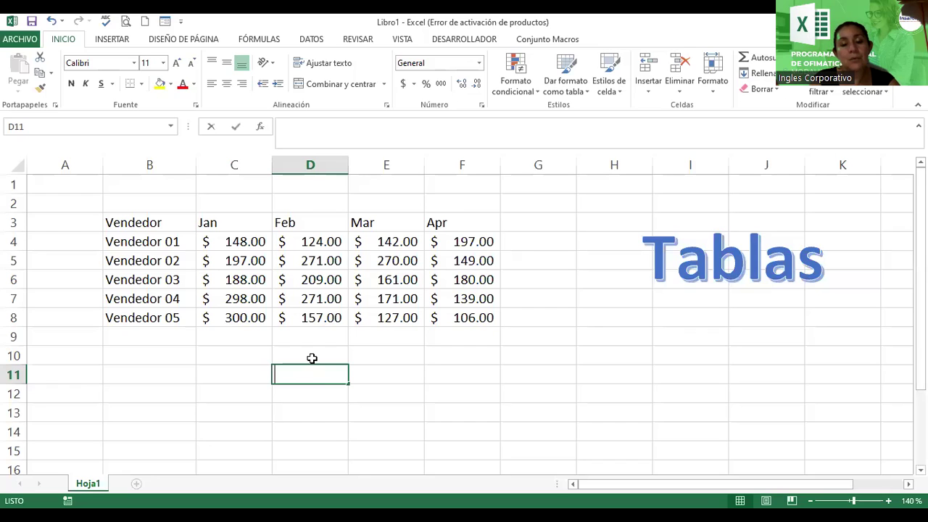
- Start SUMAR.SI and PROMEDIO formulas to preview their syntax, then cancel both entries
{"action": "type", "text": "=sumar.si"}
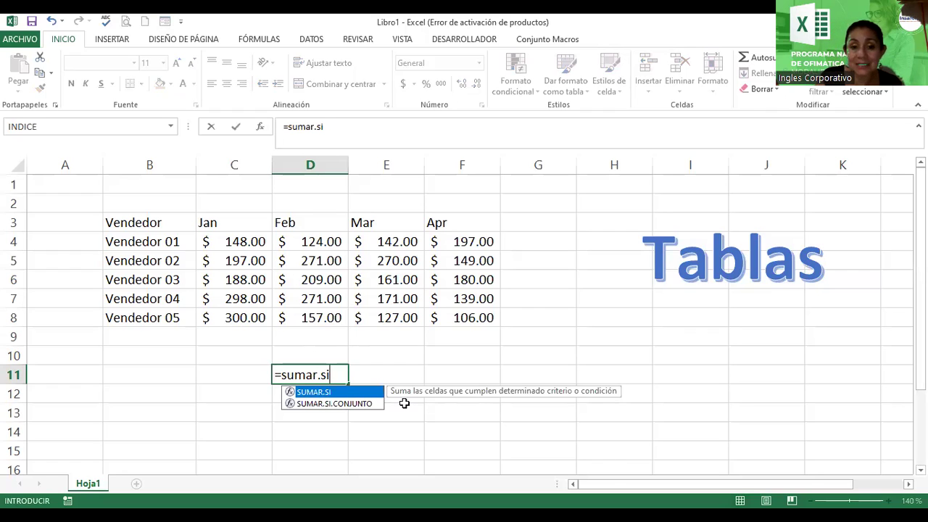
{"action": "type", "text": "("}
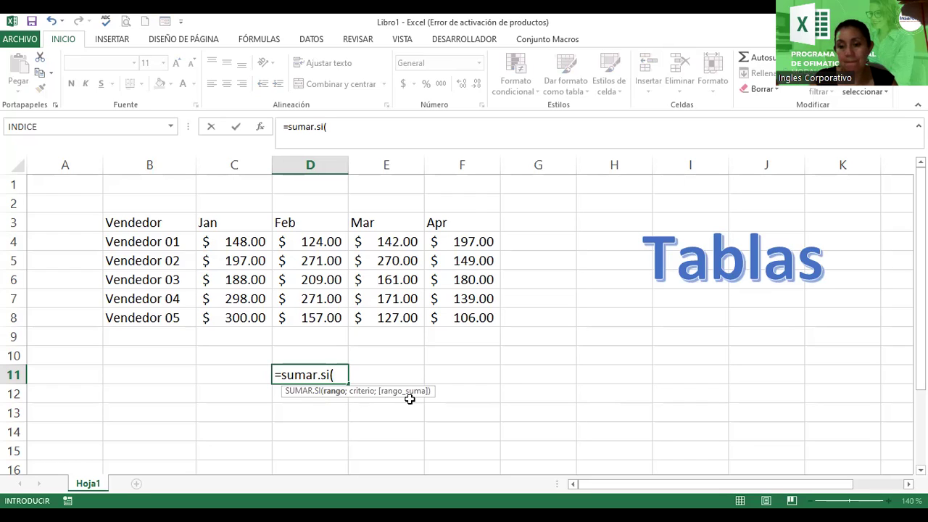
{"action": "key", "text": "Escape"}
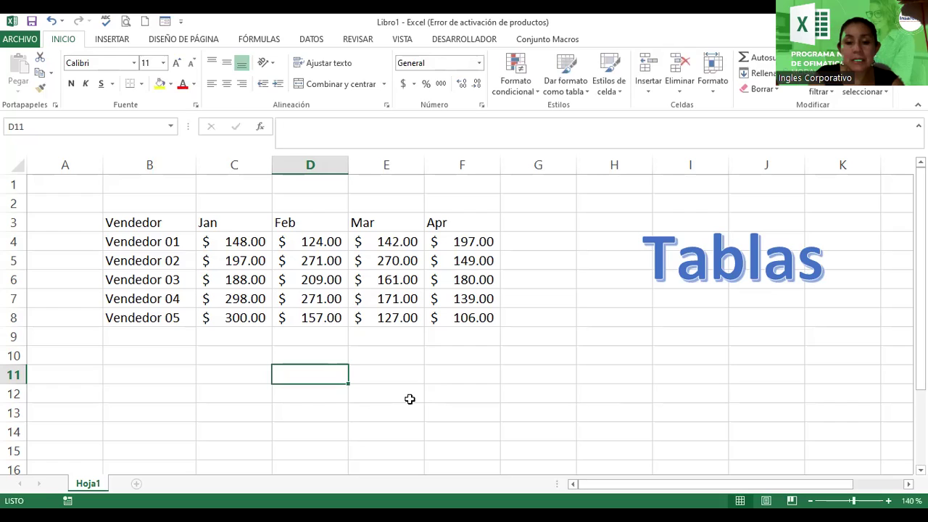
{"action": "type", "text": "=promedio"}
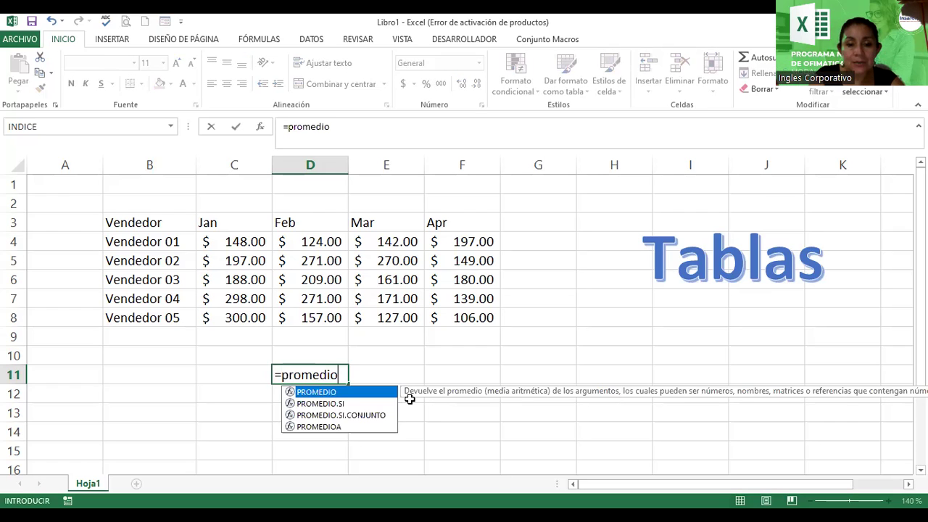
{"action": "type", "text": "("}
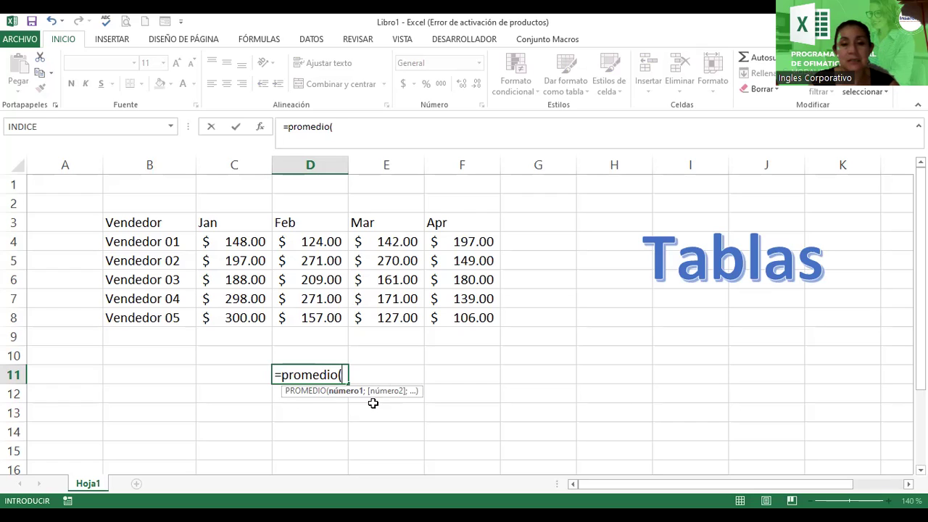
{"action": "key", "text": "Escape"}
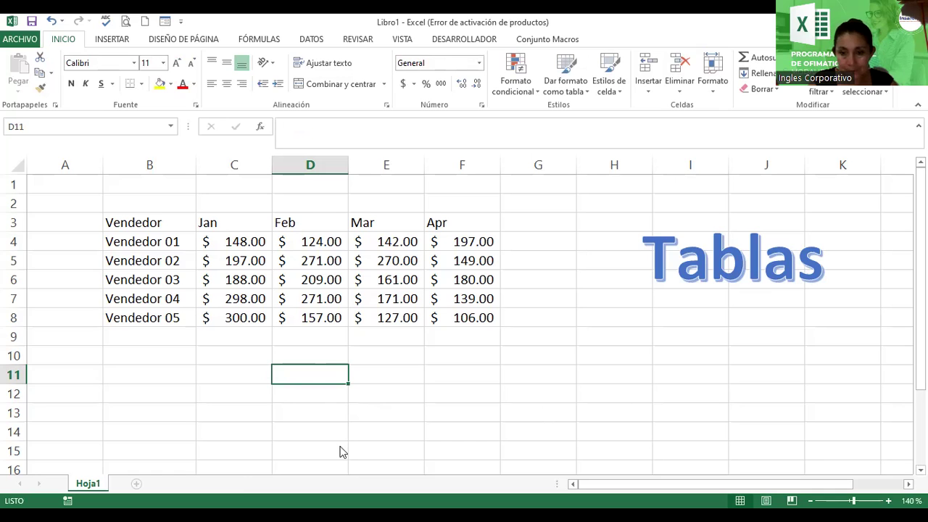
- Zoom the sheet to 200%, start an =SI( formula in C9, then discard it
{"action": "key", "text": "alt+Tab"}
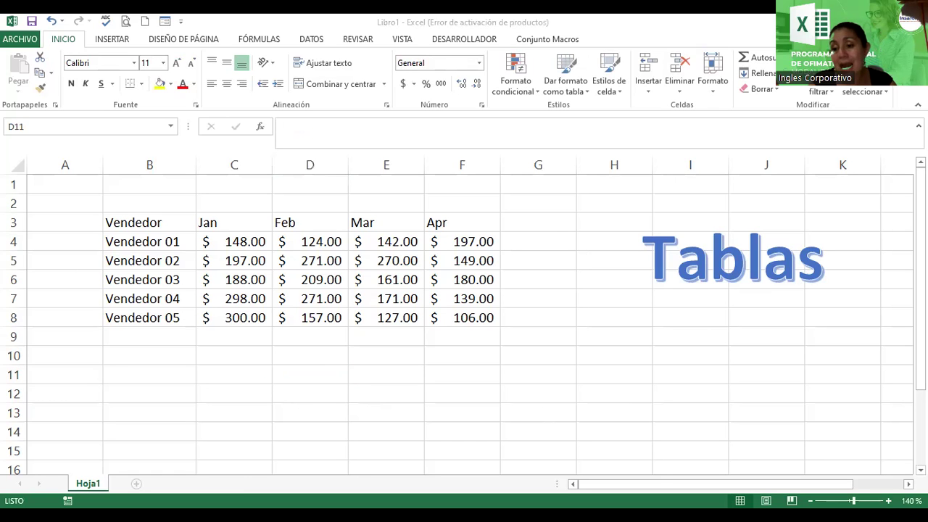
{"action": "left_click", "coordinate": [888, 500]}
{"action": "left_click", "coordinate": [888, 500]}
{"action": "left_click", "coordinate": [888, 500]}
{"action": "left_click", "coordinate": [887, 500]}
{"action": "left_click", "coordinate": [888, 500]}
{"action": "left_click", "coordinate": [887, 500]}
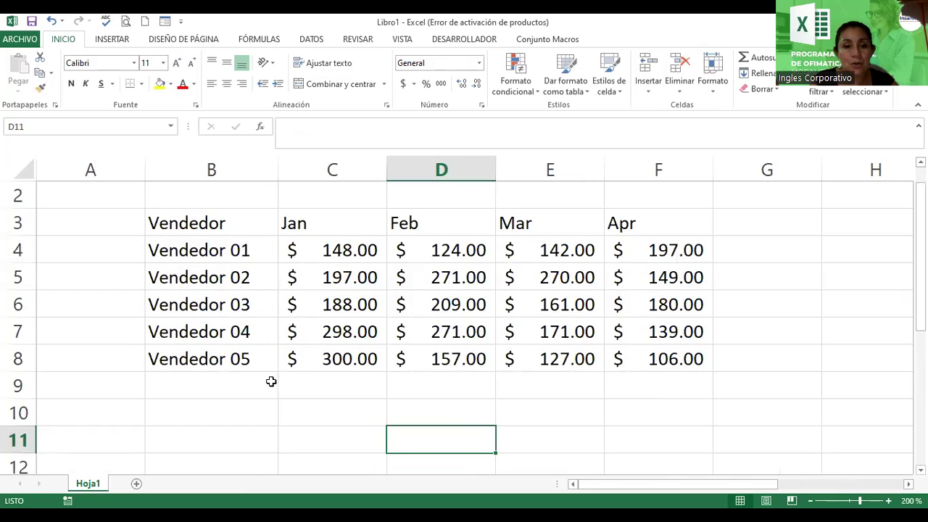
{"action": "left_click", "coordinate": [307, 378]}
{"action": "type", "text": "="}
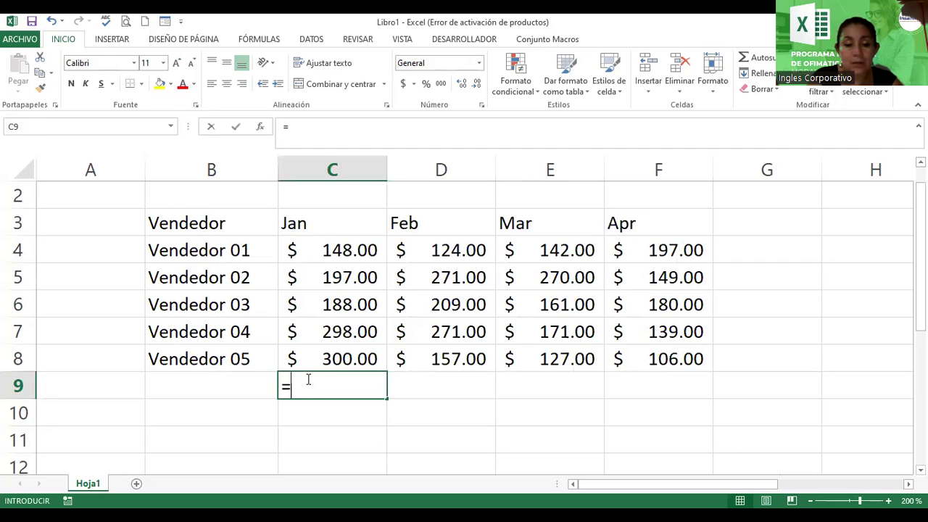
{"action": "type", "text": "si"}
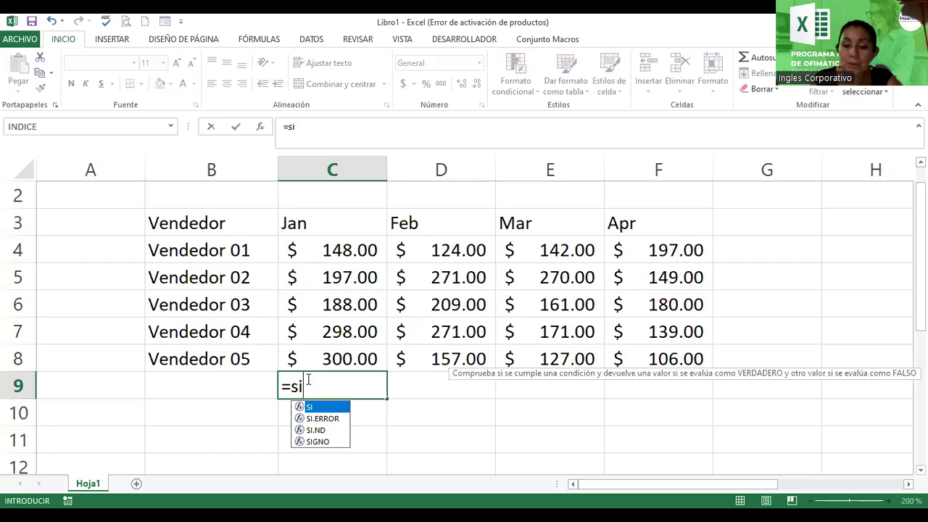
{"action": "type", "text": "("}
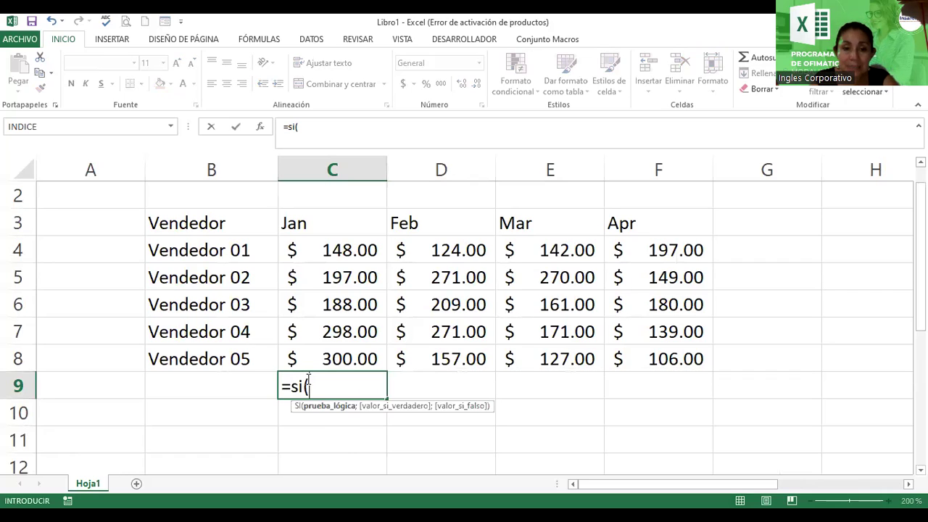
{"action": "left_click", "coordinate": [327, 406]}
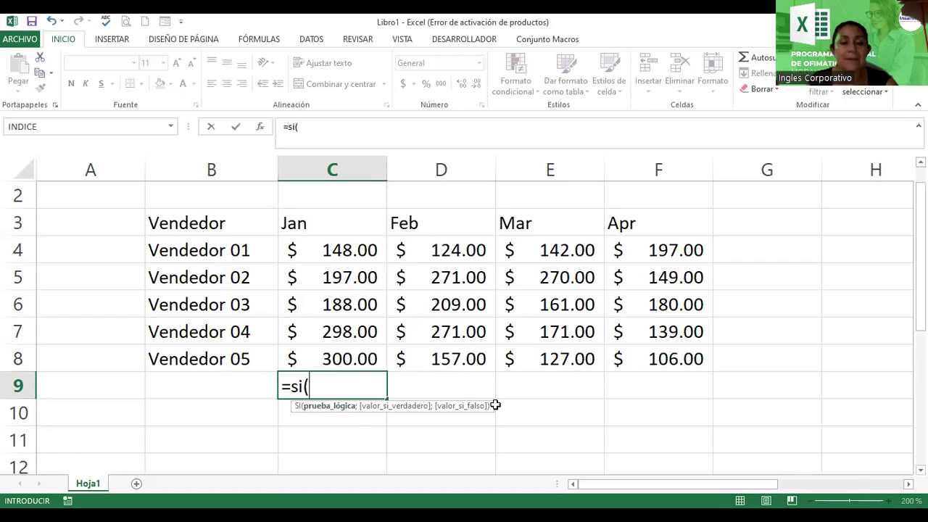
{"action": "key", "text": "Escape"}
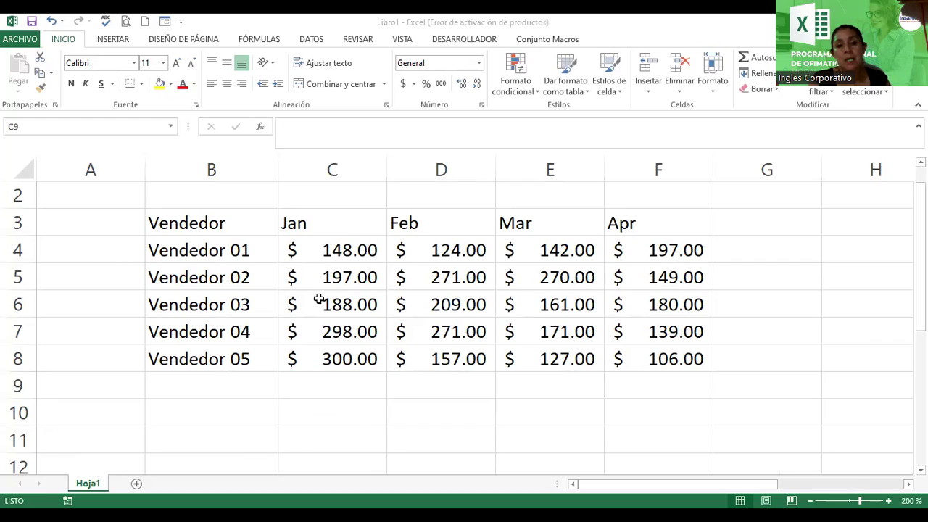
- Recommit C4's =ALEATORIO.ENTRE(100;300) to recalculate the sales, then select B3:F8 with headers
{"action": "left_click", "coordinate": [379, 266]}
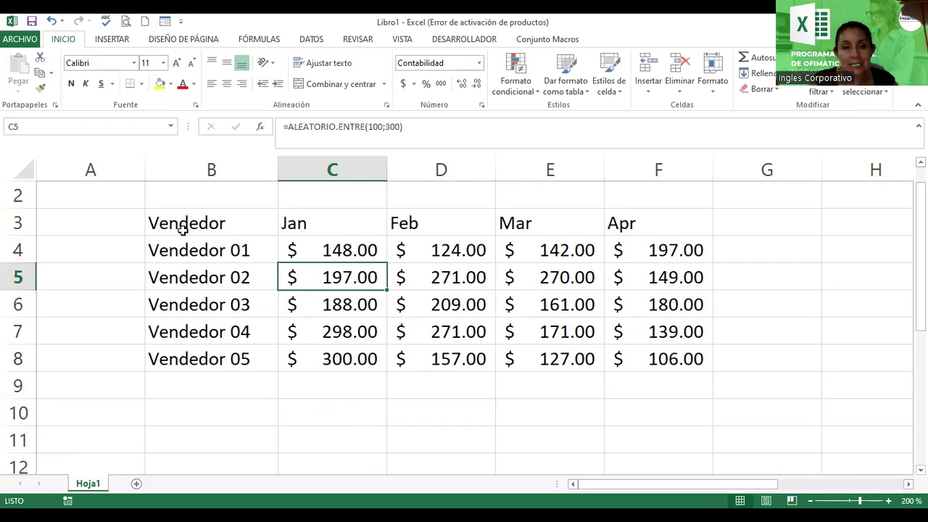
{"action": "left_click", "coordinate": [345, 249]}
{"action": "double_click", "coordinate": [345, 250]}
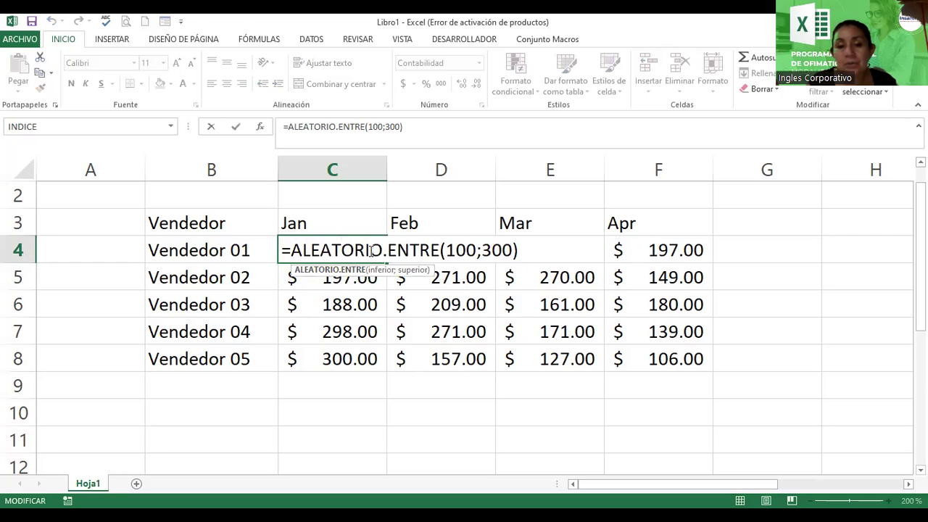
{"action": "key", "text": "Return"}
{"action": "mouse_move", "coordinate": [210, 223]}
{"action": "left_mouse_down"}
{"action": "mouse_move", "coordinate": [603, 312]}
{"action": "mouse_move", "coordinate": [635, 353]}
{"action": "left_mouse_up"}
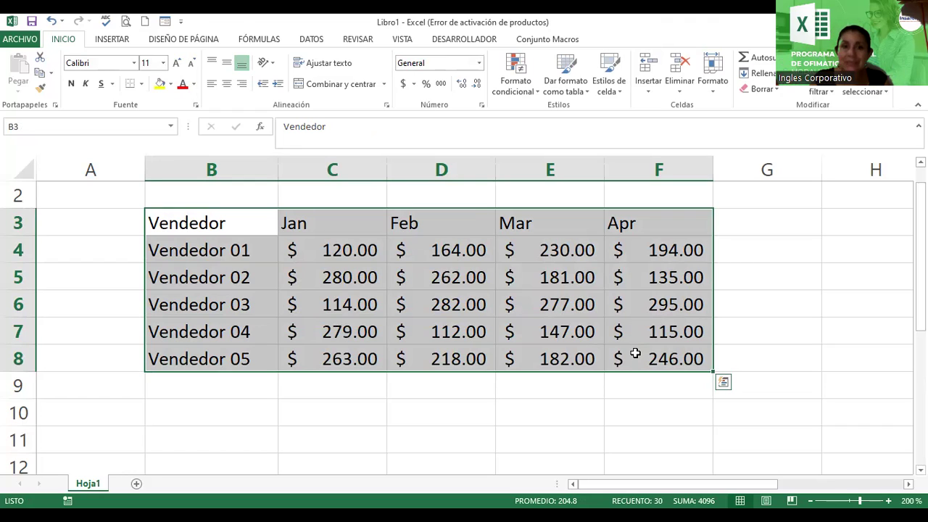
- Start creating a table from $B$3:$F$8 with headers using Insertar > Tabla
{"action": "left_click", "coordinate": [117, 44]}
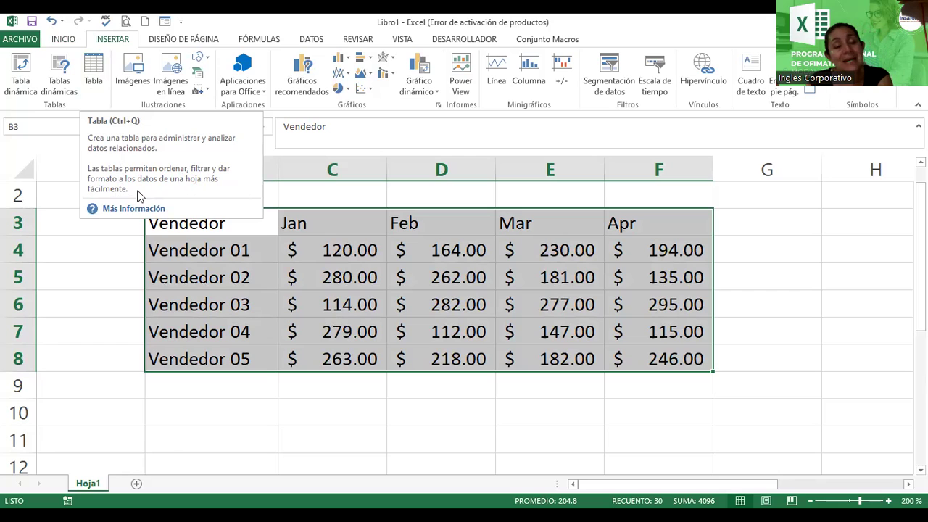
{"action": "left_click", "coordinate": [91, 73]}
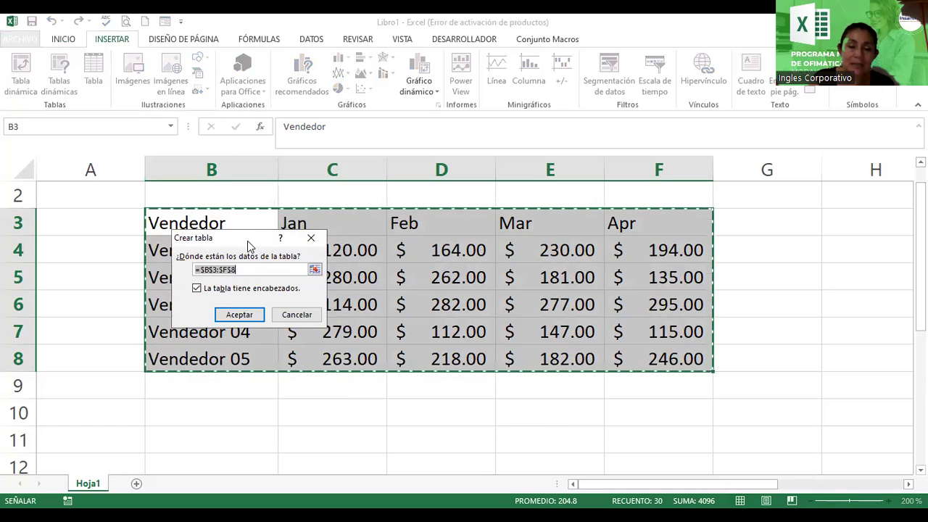
{"action": "left_click_drag", "start_coordinate": [254, 248], "coordinate": [502, 278]}
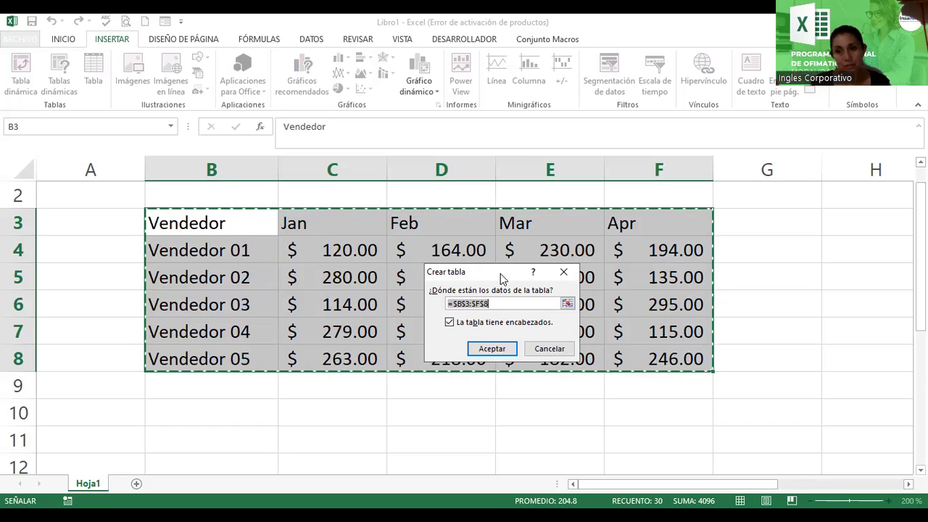
- Confirm the Crear tabla dialog so B3:F8 becomes Tabla1
{"action": "left_click", "coordinate": [500, 349]}
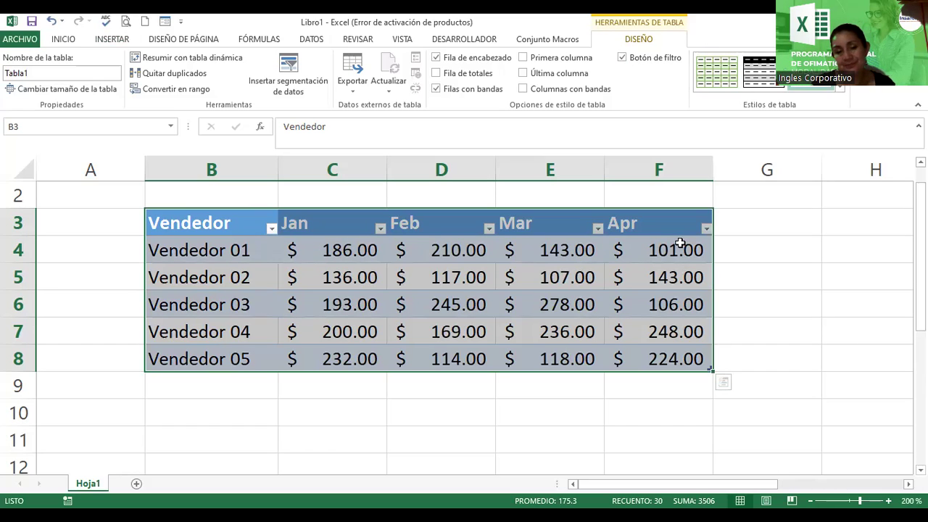
- Filter the Vendedor column to show only Vendedor 01 and 03
{"action": "left_click", "coordinate": [269, 229]}
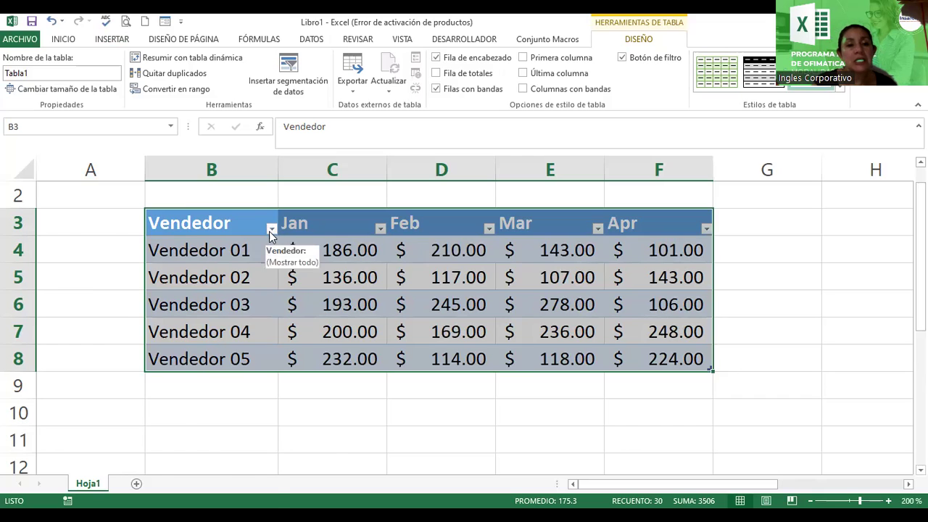
{"action": "left_click", "coordinate": [135, 361]}
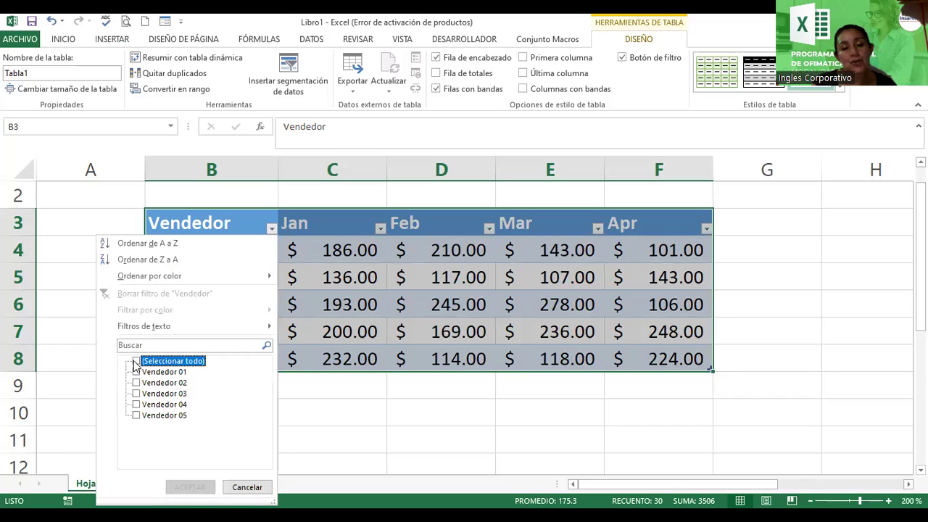
{"action": "left_click", "coordinate": [136, 371]}
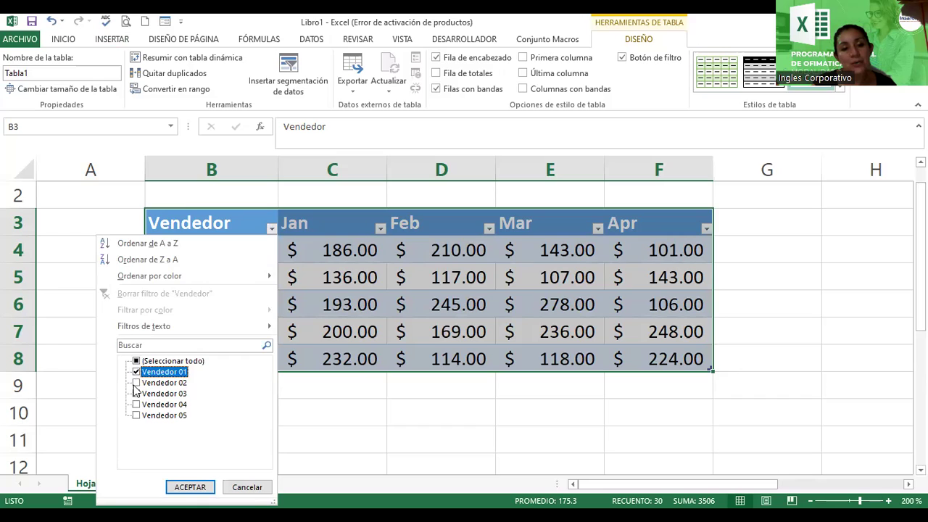
{"action": "left_click", "coordinate": [135, 393]}
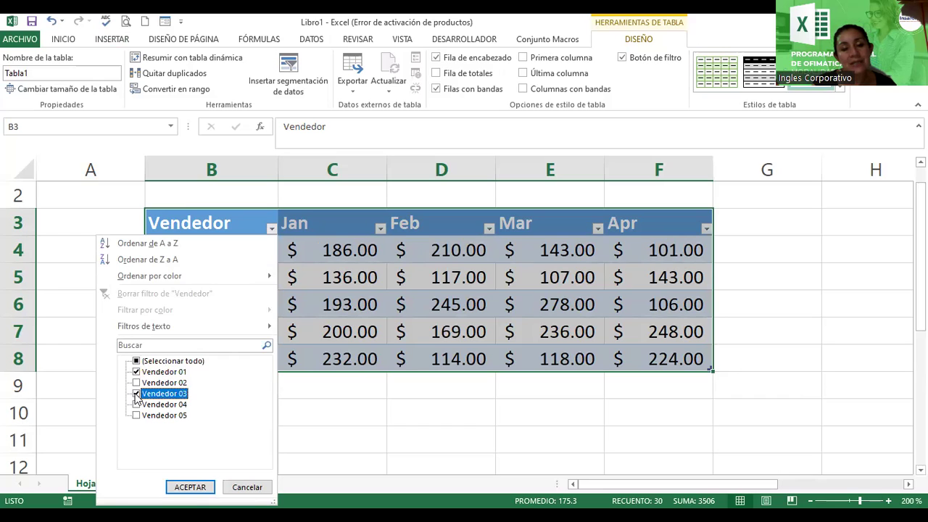
{"action": "left_click", "coordinate": [199, 487]}
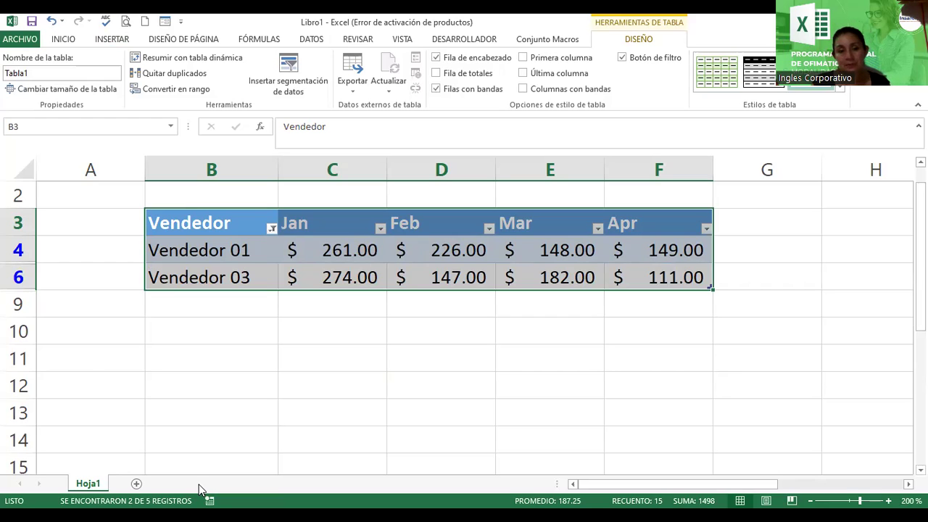
- Change the Vendedor filter to show only Vendedor 02, 04 and 05
{"action": "left_click", "coordinate": [272, 228]}
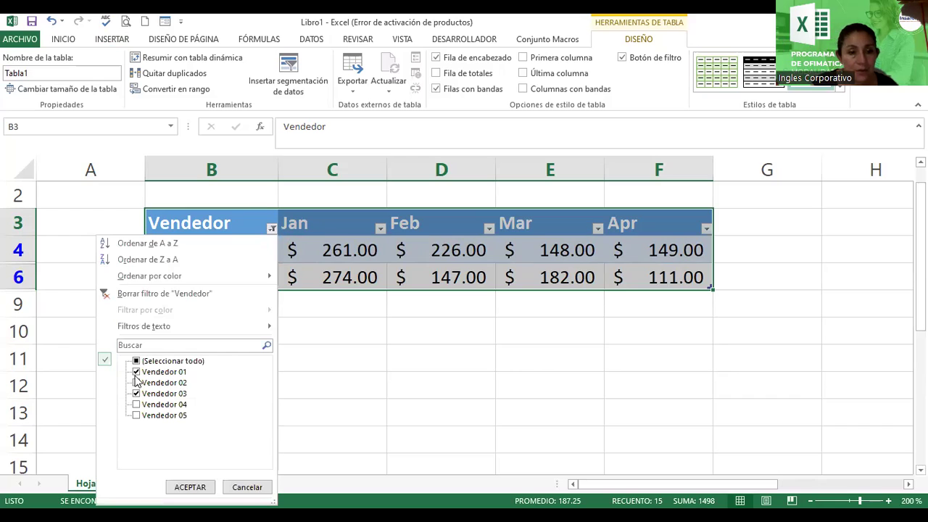
{"action": "left_click", "coordinate": [136, 372]}
{"action": "left_click", "coordinate": [136, 383]}
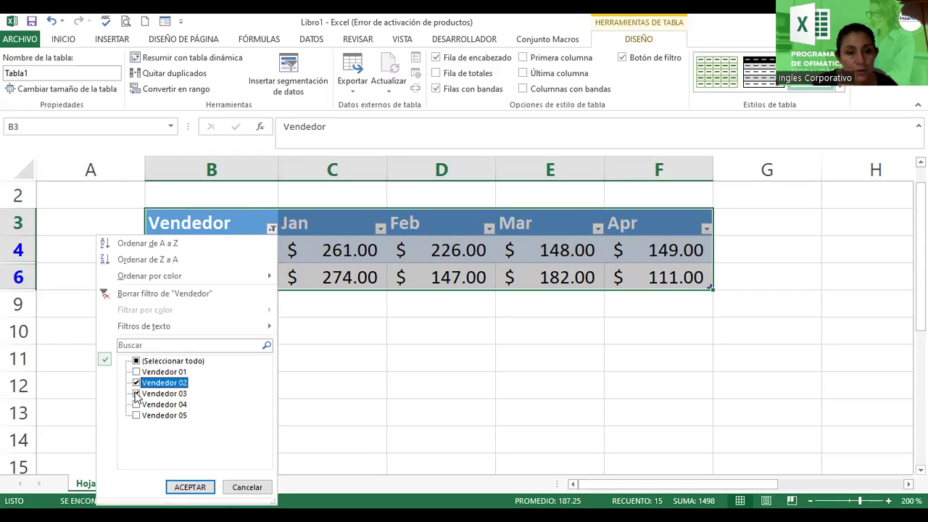
{"action": "left_click", "coordinate": [136, 393]}
{"action": "left_click", "coordinate": [137, 405]}
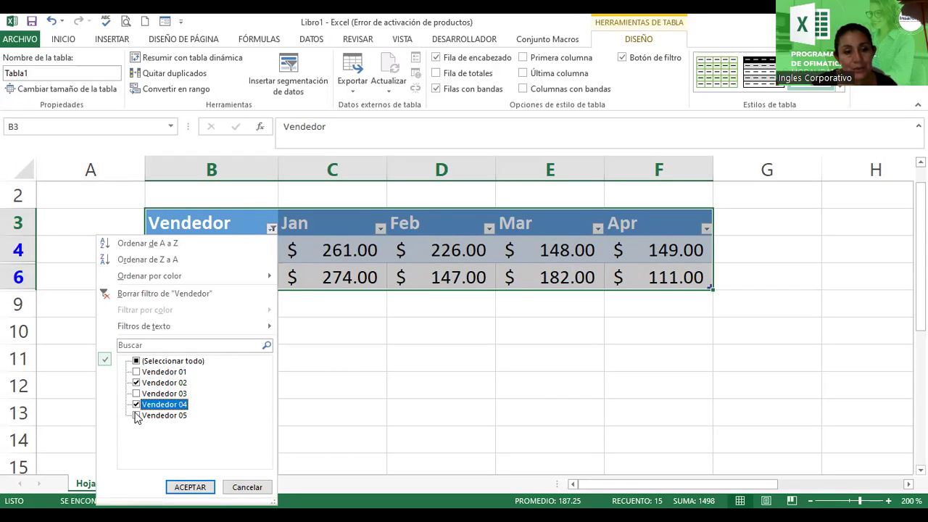
{"action": "left_click", "coordinate": [136, 415]}
{"action": "left_click", "coordinate": [192, 491]}
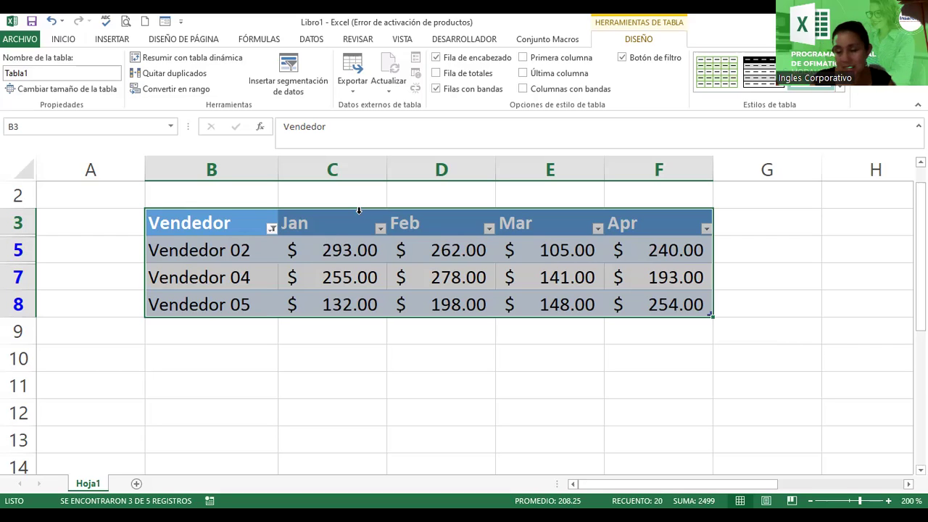
- Show all five sellers again and turn off the table's header filter buttons
{"action": "left_click", "coordinate": [268, 227]}
{"action": "left_click", "coordinate": [136, 371]}
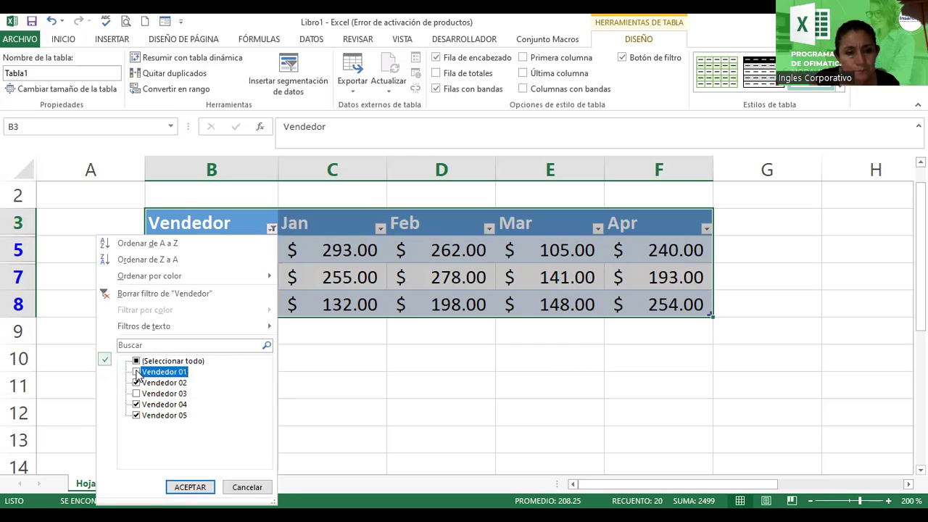
{"action": "left_click", "coordinate": [136, 394]}
{"action": "left_click", "coordinate": [195, 487]}
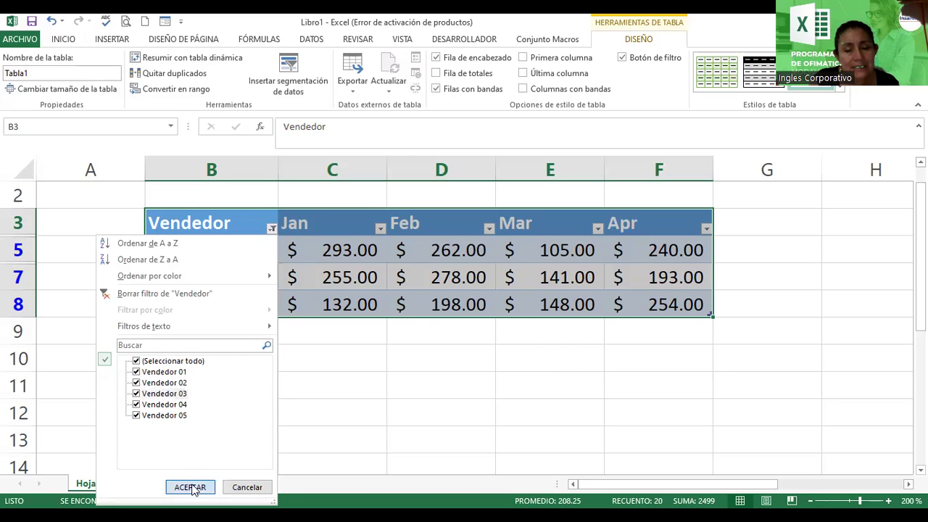
{"action": "left_click", "coordinate": [190, 486]}
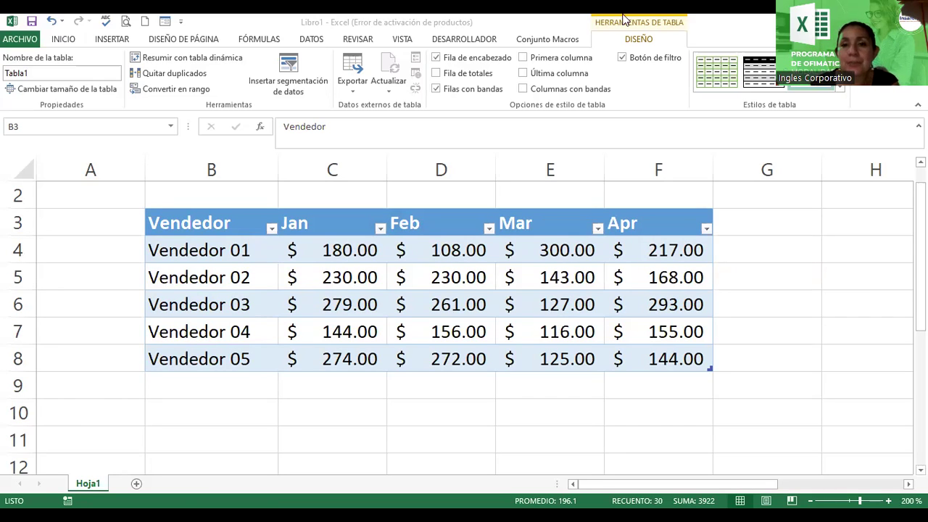
{"action": "left_click", "coordinate": [622, 58]}
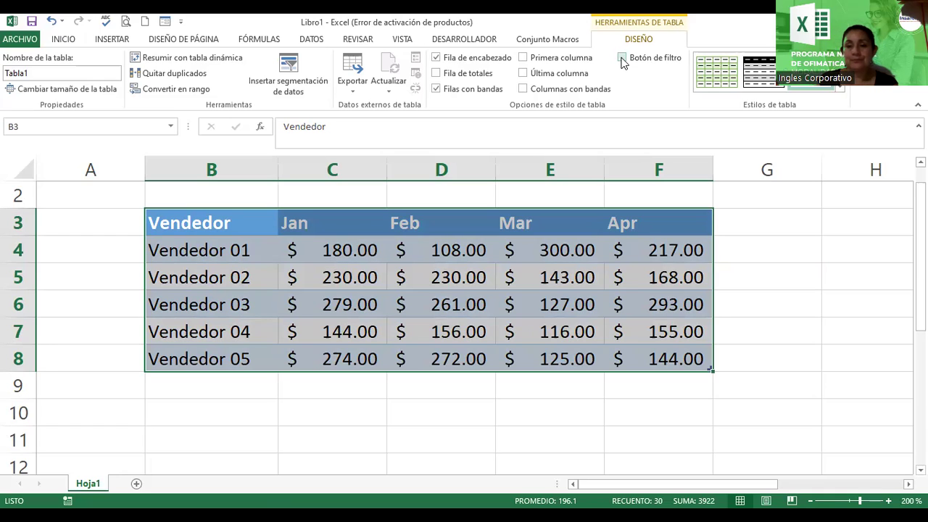
{"action": "left_click", "coordinate": [482, 279]}
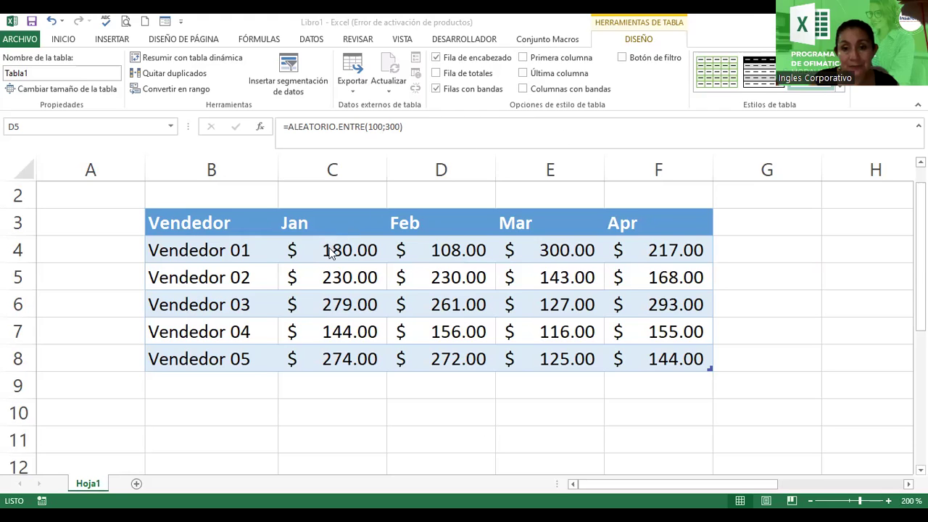
- Fill C4's random formula across to F4, then start an =ALEATORIO.ENTRE entry in C10 and cancel it
{"action": "left_click", "coordinate": [352, 249]}
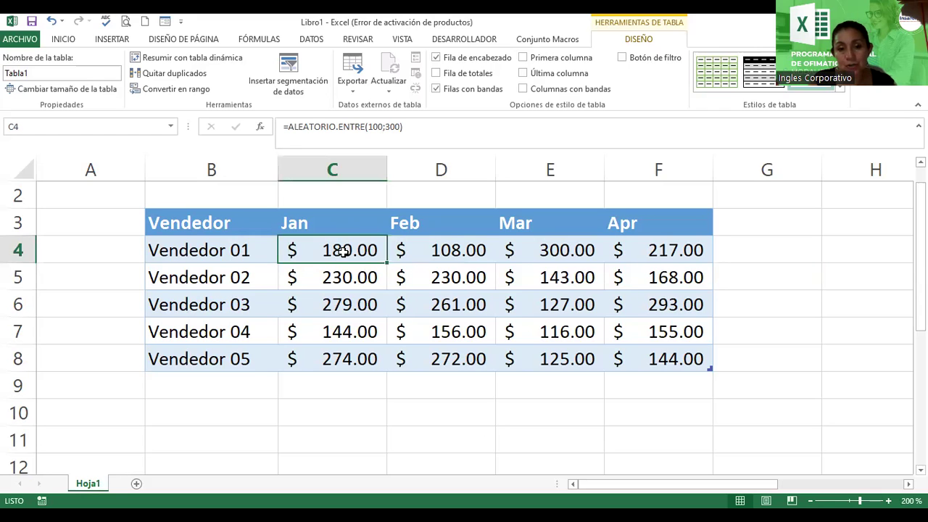
{"action": "mouse_move", "coordinate": [388, 261]}
{"action": "left_mouse_down"}
{"action": "mouse_move", "coordinate": [505, 250]}
{"action": "mouse_move", "coordinate": [681, 252]}
{"action": "left_mouse_up"}
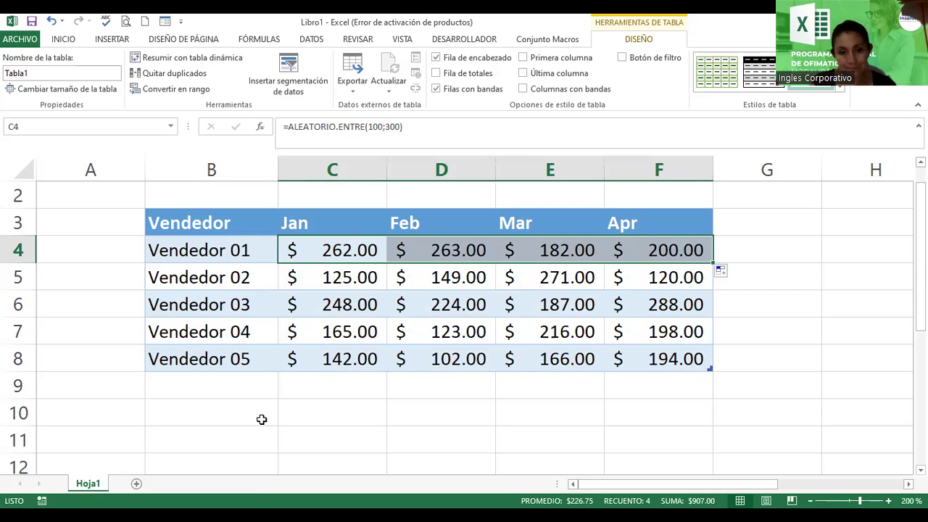
{"action": "left_click", "coordinate": [330, 412]}
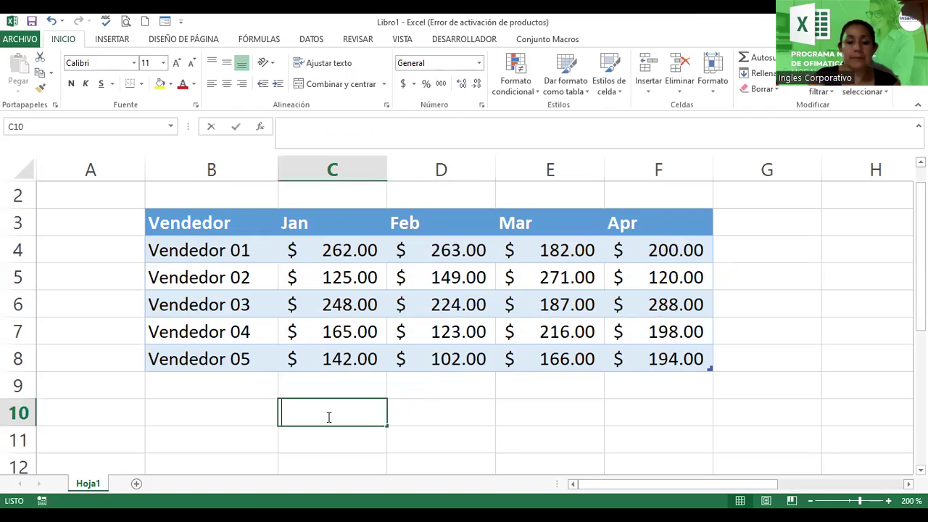
{"action": "type", "text": "=ale"}
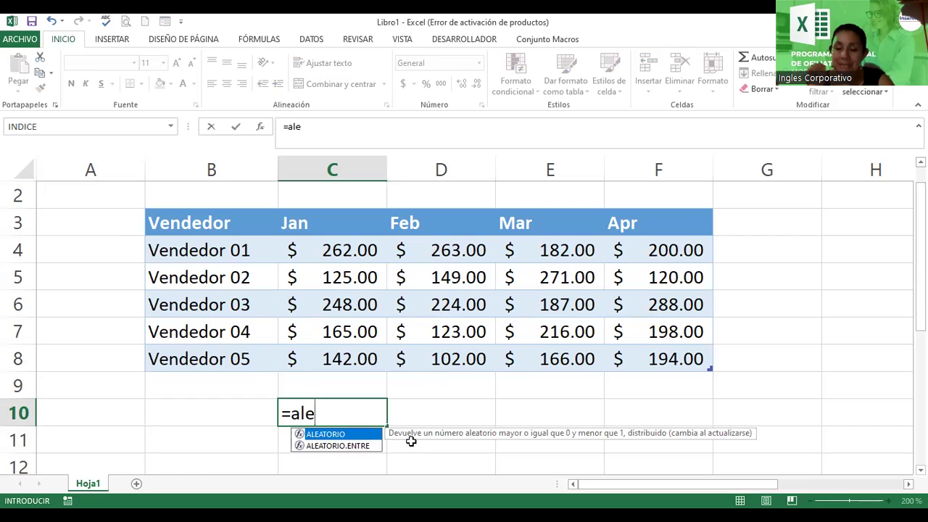
{"action": "double_click", "coordinate": [346, 446]}
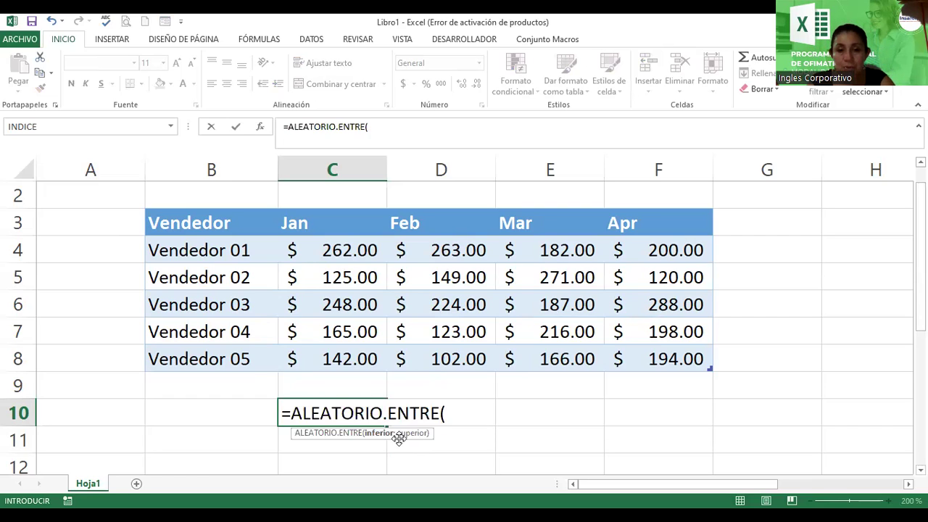
{"action": "key", "text": "BackSpace"}
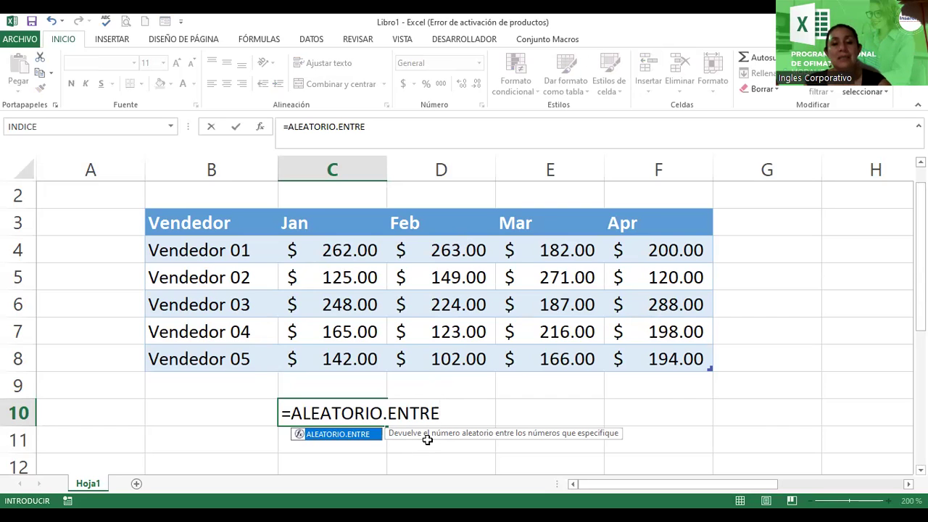
{"action": "key", "text": "Escape"}
{"action": "key", "text": "Escape"}
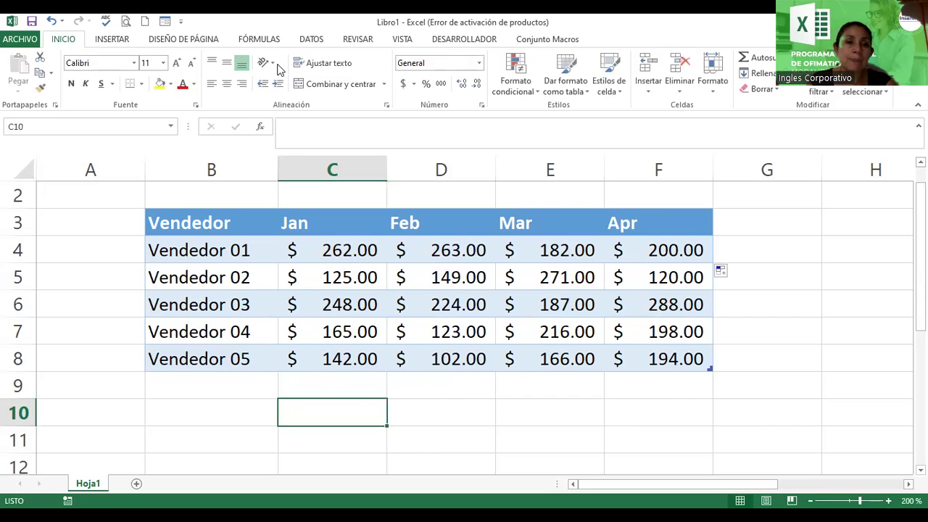
- Insert =ALEATORIO.ENTRE(100;300) into C10 through the function wizard, returning 181
{"action": "left_click", "coordinate": [263, 128]}
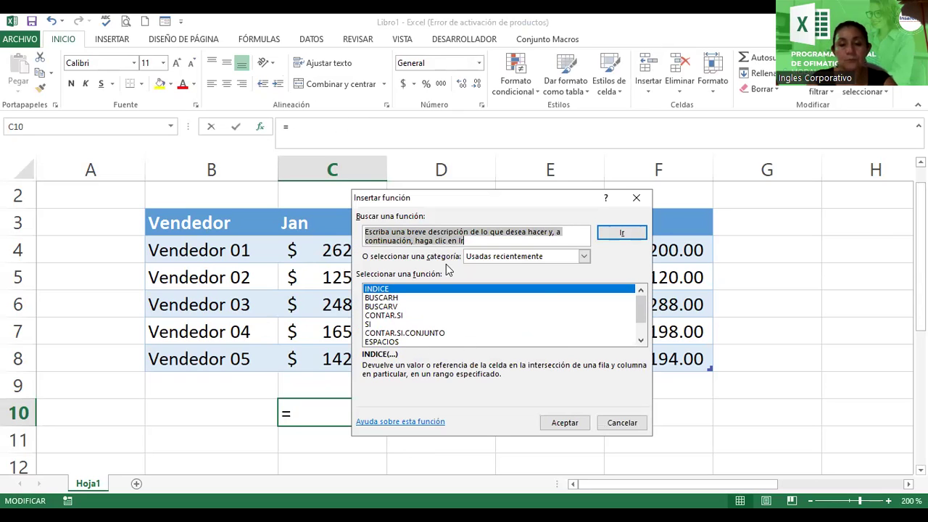
{"action": "type", "text": "aleatorio"}
{"action": "key", "text": "Return"}
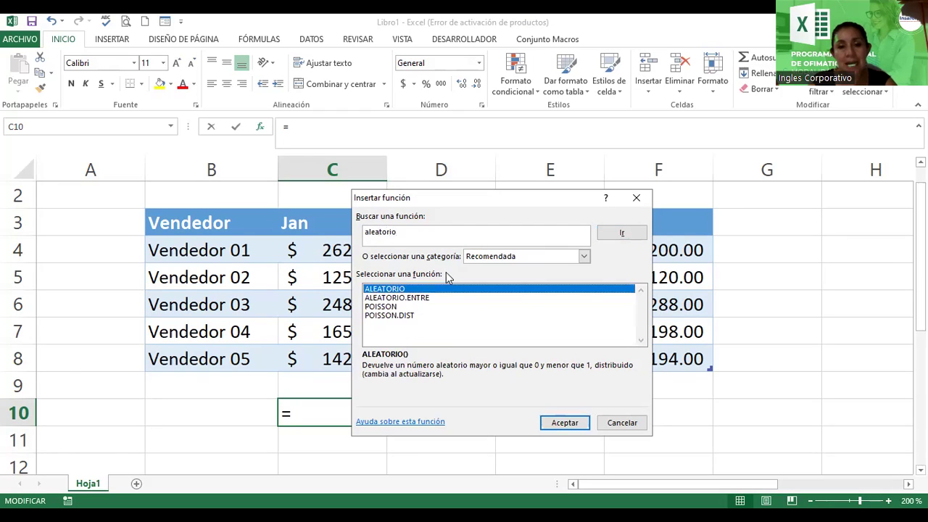
{"action": "left_click", "coordinate": [408, 297]}
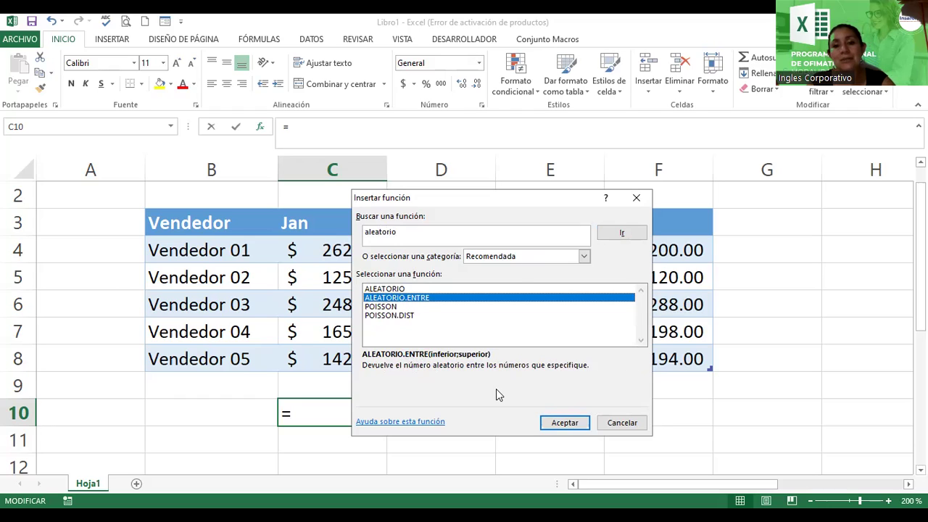
{"action": "left_click", "coordinate": [567, 425]}
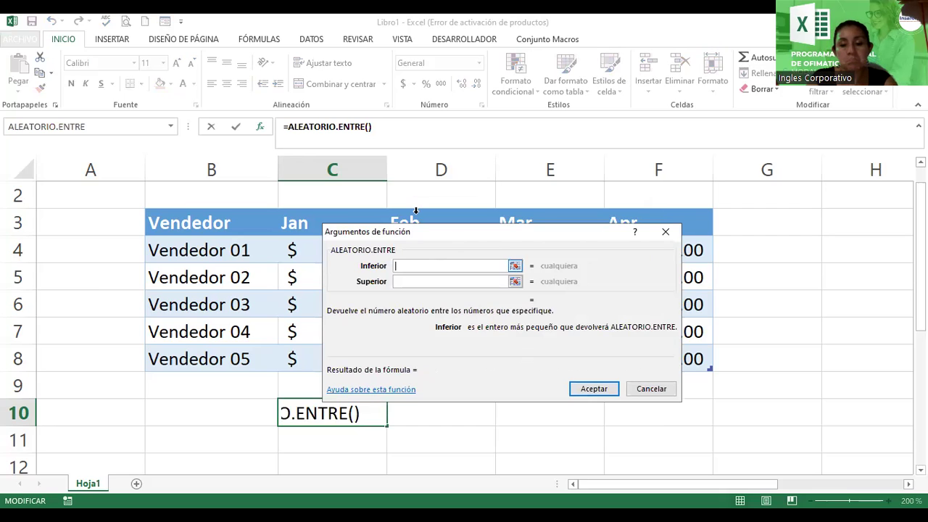
{"action": "type", "text": "100"}
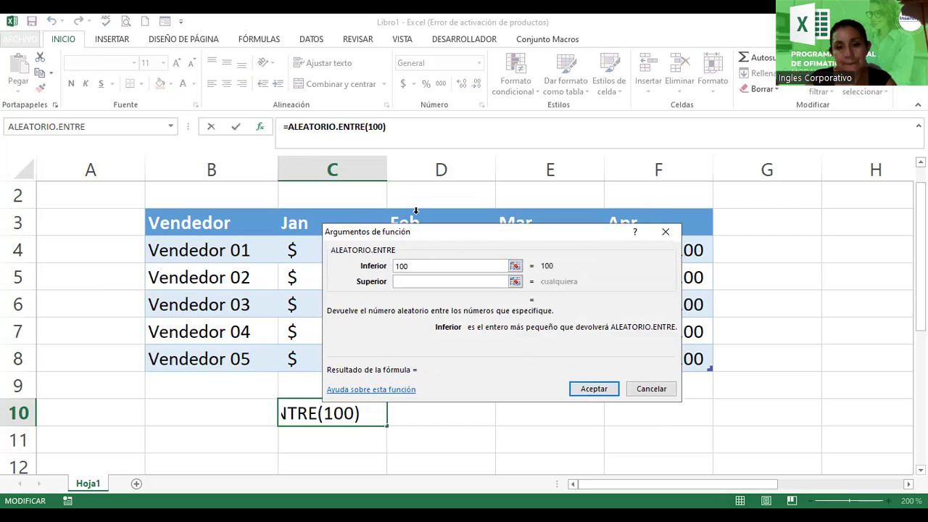
{"action": "left_click", "coordinate": [411, 283]}
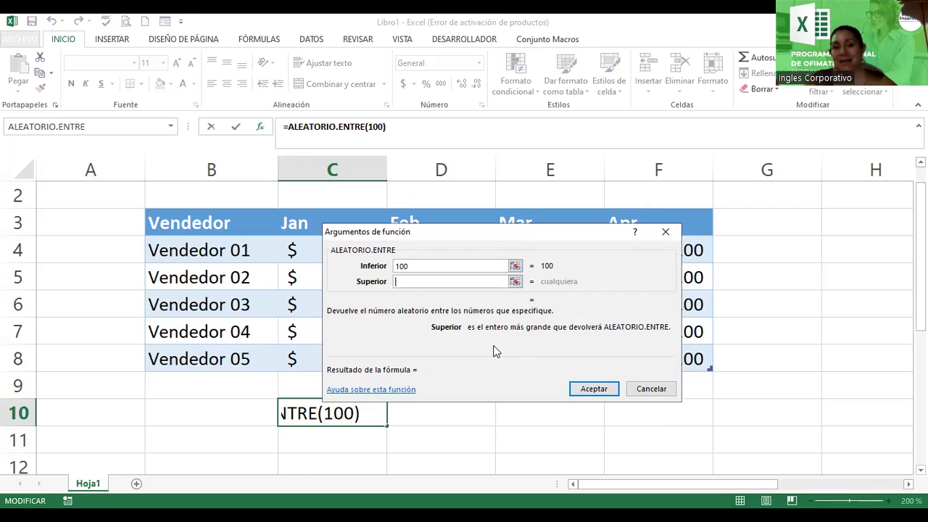
{"action": "type", "text": "300"}
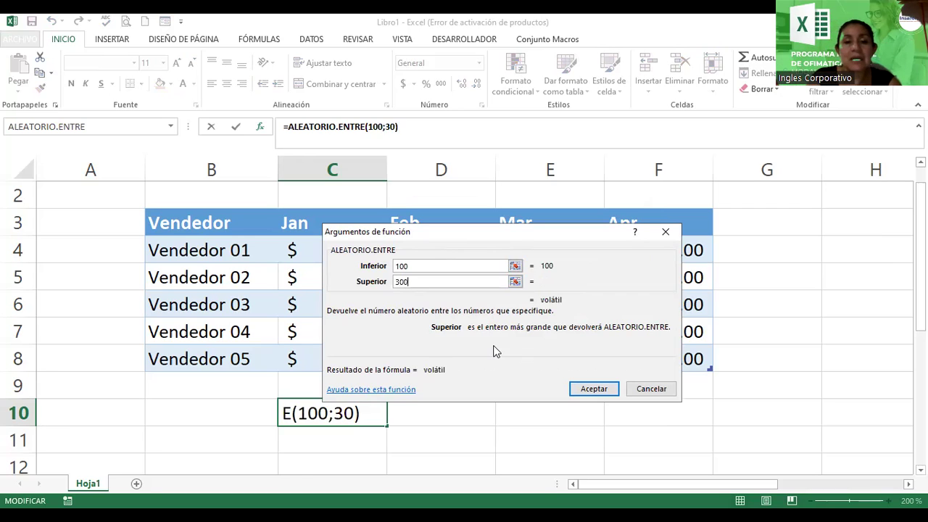
{"action": "key", "text": "Return"}
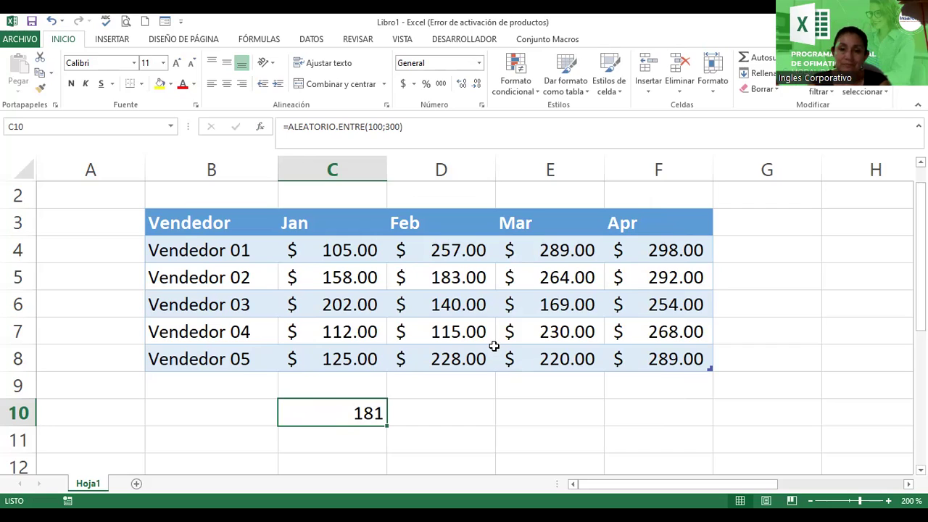
- Fill C4's formula down the Jan column, clear C10, and select the whole table B3:F8
{"action": "left_click", "coordinate": [326, 254]}
{"action": "left_click_drag", "start_coordinate": [388, 264], "coordinate": [384, 363]}
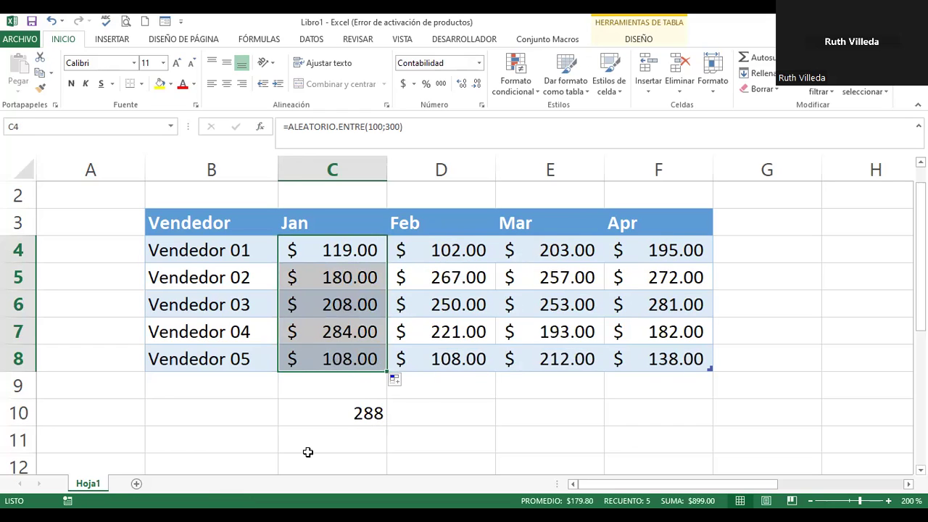
{"action": "left_click", "coordinate": [330, 413]}
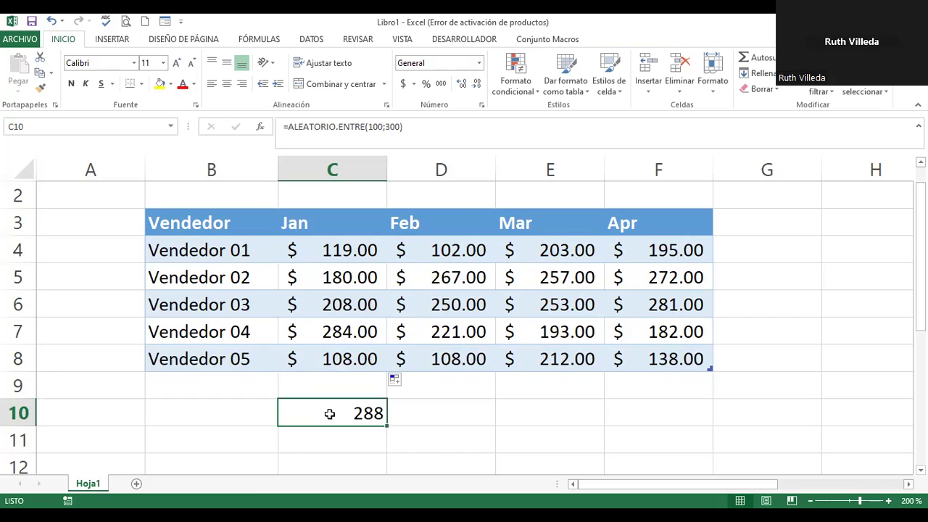
{"action": "key", "text": "Delete"}
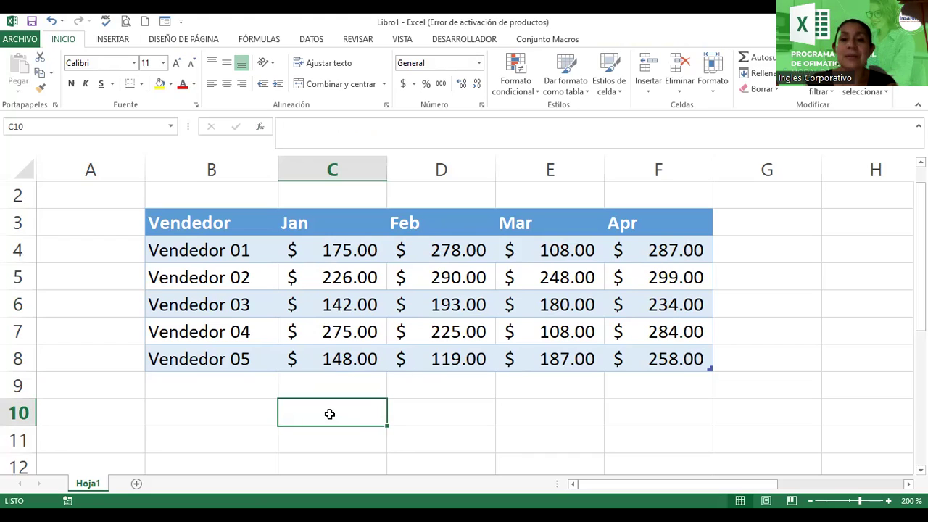
{"action": "left_click", "coordinate": [350, 277]}
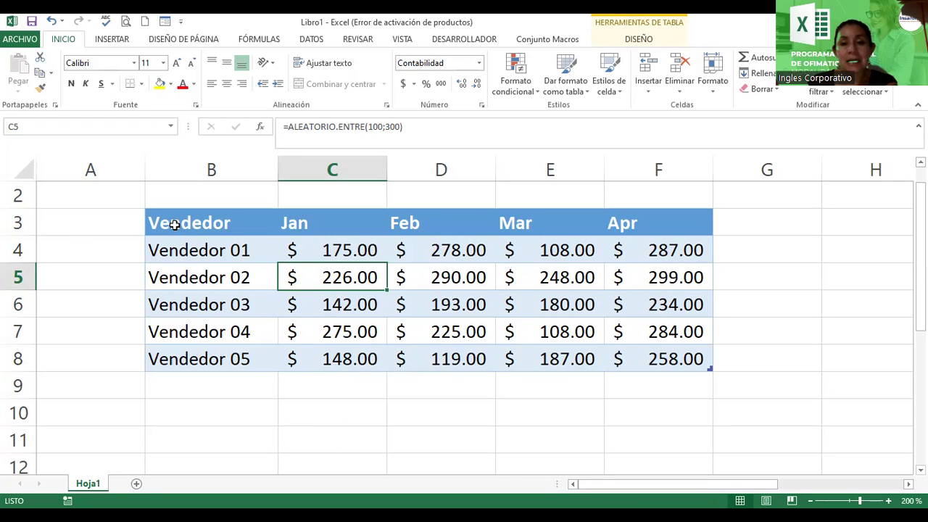
{"action": "left_click_drag", "start_coordinate": [175, 225], "coordinate": [645, 358]}
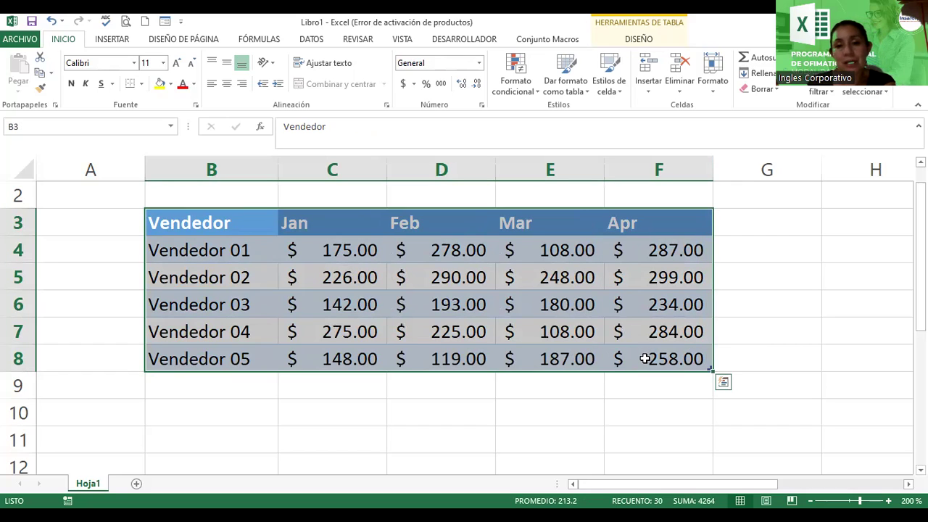
- Copy the table and paste it as values and number formats into B3 of a new Hoja2
{"action": "key", "text": "ctrl+c"}
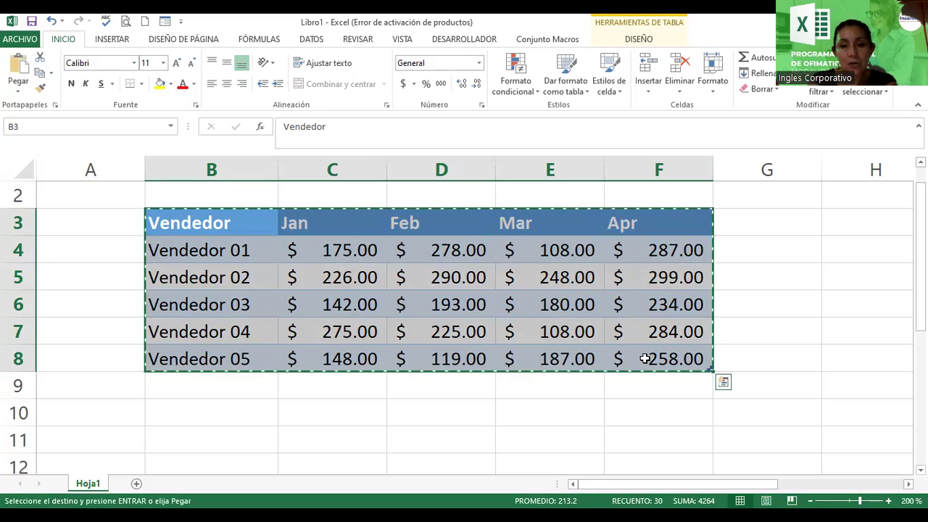
{"action": "left_click", "coordinate": [138, 484]}
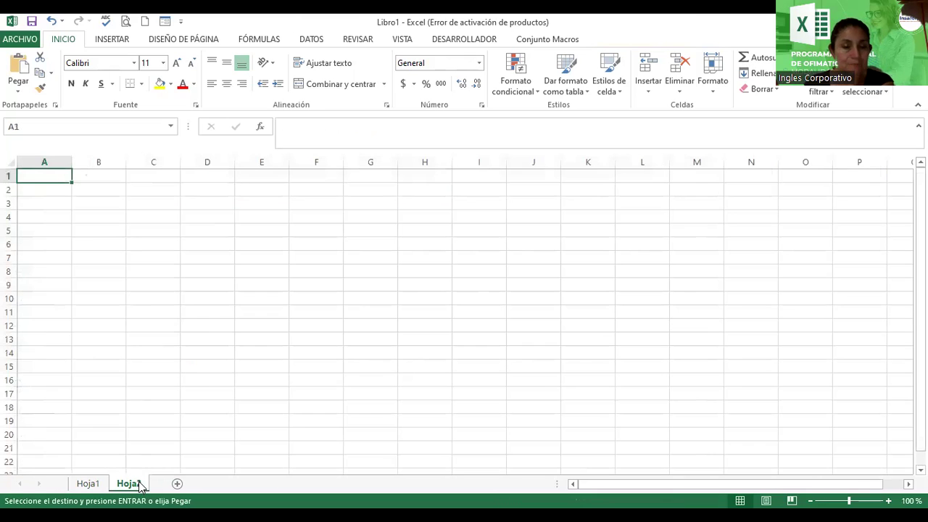
{"action": "left_click", "coordinate": [96, 204]}
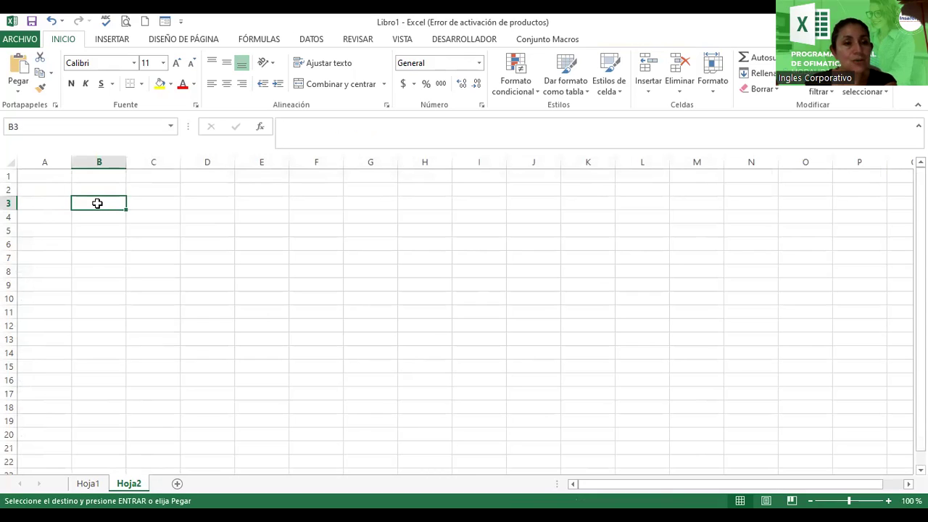
{"action": "right_click", "coordinate": [98, 205]}
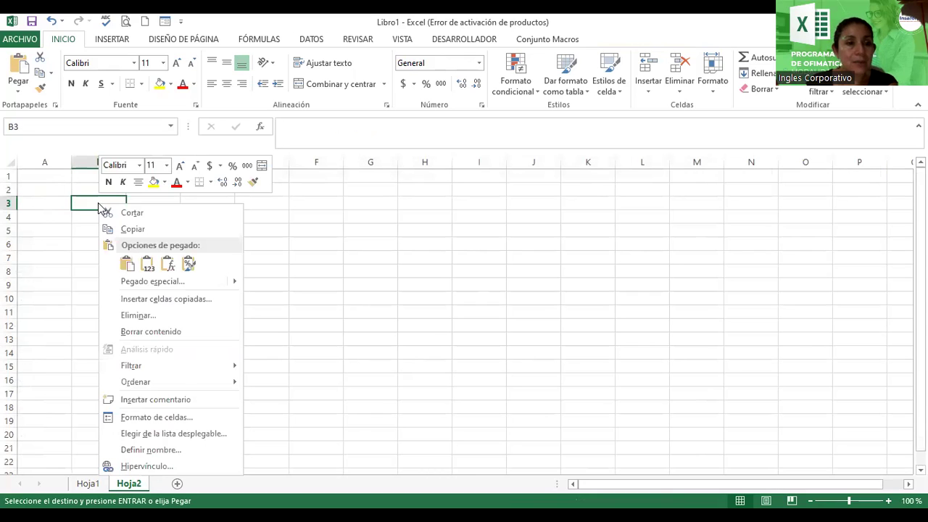
{"action": "left_click", "coordinate": [18, 91]}
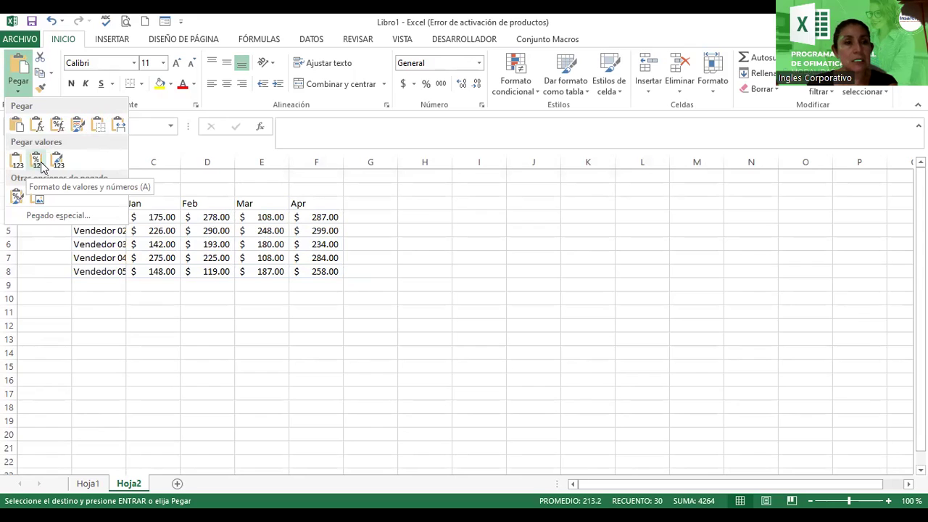
{"action": "left_click", "coordinate": [41, 166]}
- Try filling C4's 175 across row 4, undo it, and zoom in on the sheet
{"action": "left_click", "coordinate": [141, 229]}
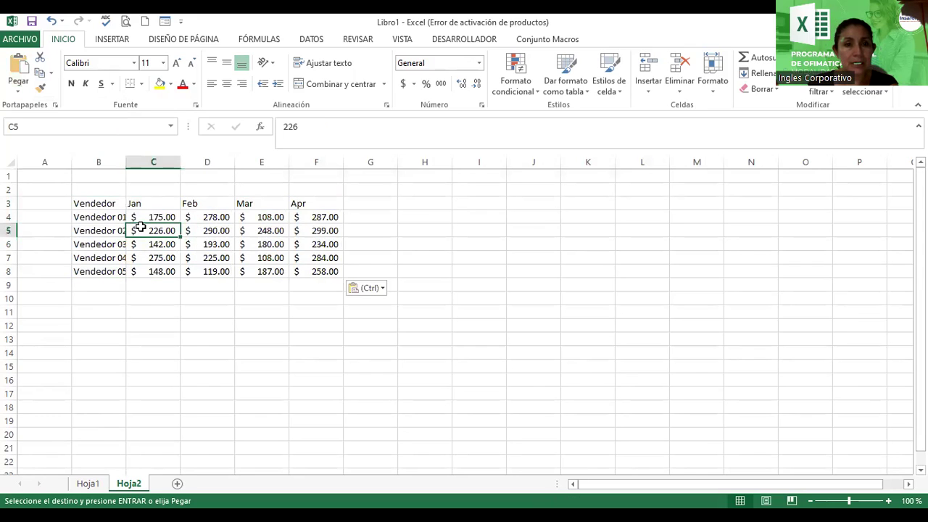
{"action": "left_click", "coordinate": [203, 230]}
{"action": "left_click", "coordinate": [167, 218]}
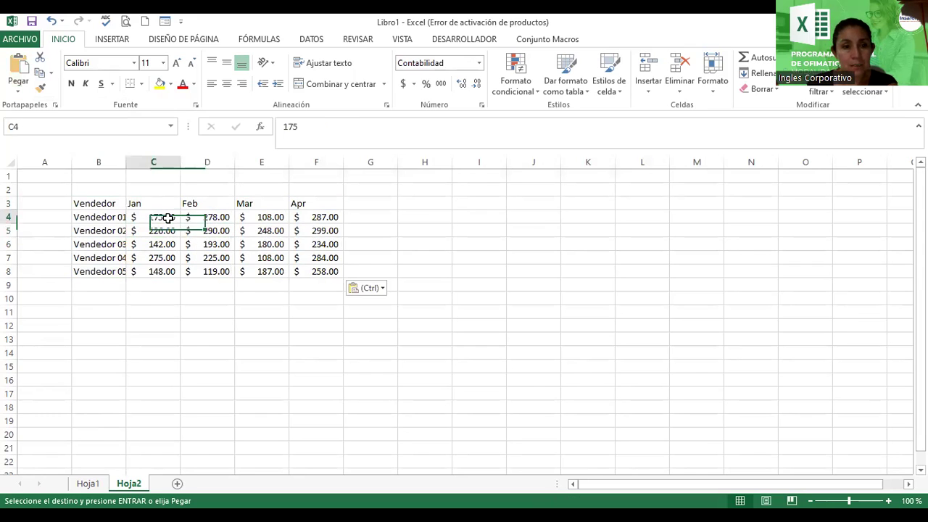
{"action": "left_click_drag", "start_coordinate": [184, 220], "coordinate": [317, 217]}
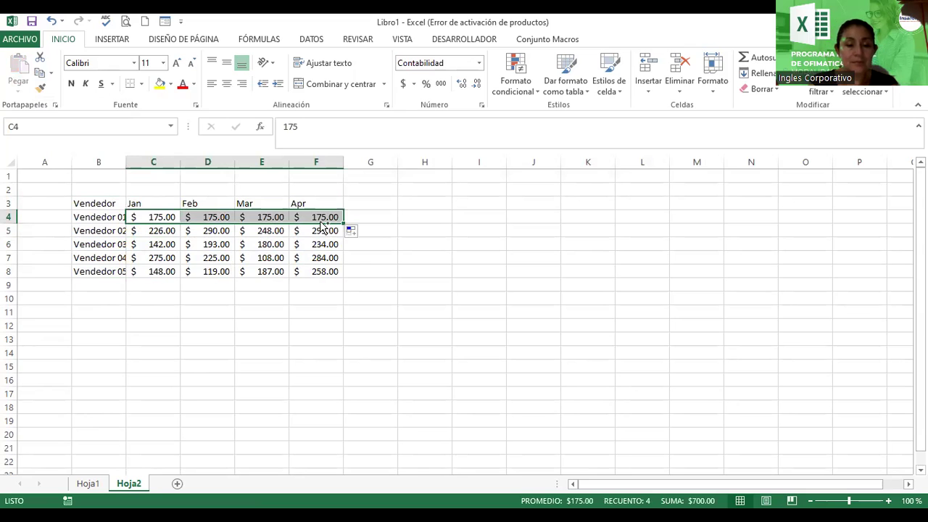
{"action": "key", "text": "ctrl+z"}
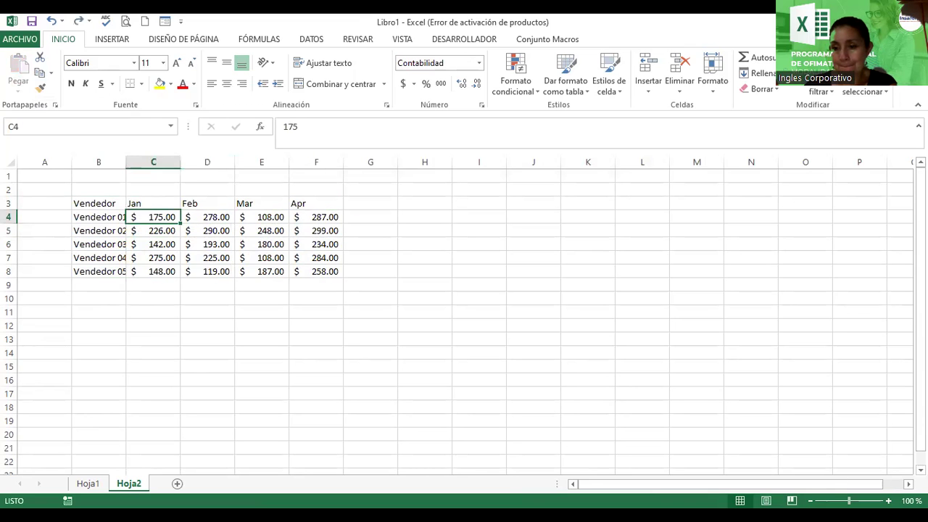
{"action": "left_click", "coordinate": [887, 500]}
{"action": "left_click", "coordinate": [888, 500]}
{"action": "scroll", "coordinate": [652, 431], "scroll_direction": "up", "scroll_amount": 5}
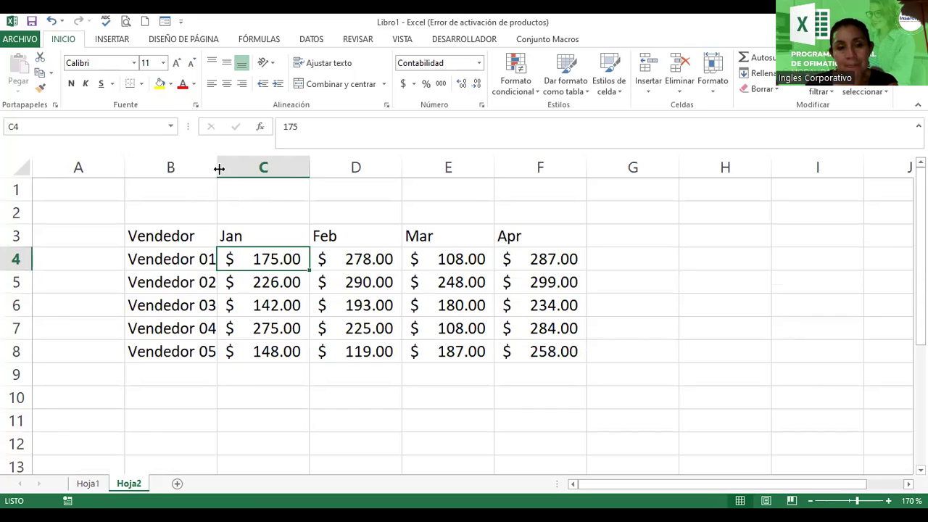
- Widen column B to fit the seller names, then start editing C4
{"action": "left_click_drag", "start_coordinate": [217, 166], "coordinate": [244, 165]}
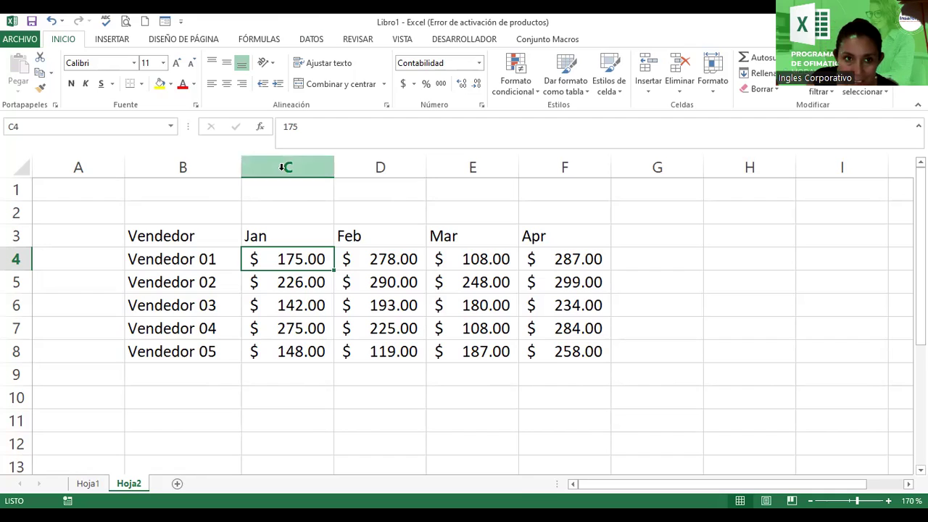
{"action": "left_click", "coordinate": [319, 126]}
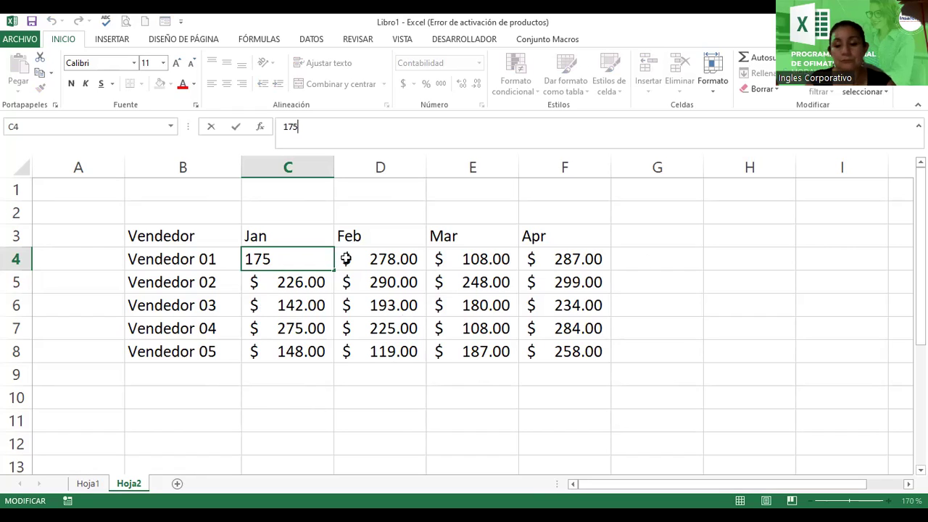
- Leave C4 unchanged and color the letters 'dor 01' in B4 red
{"action": "key", "text": "Return"}
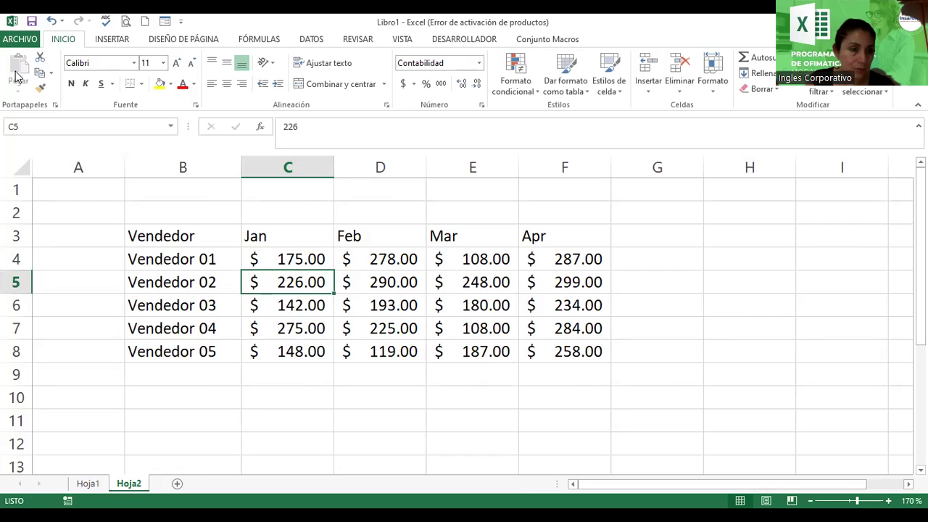
{"action": "double_click", "coordinate": [173, 258]}
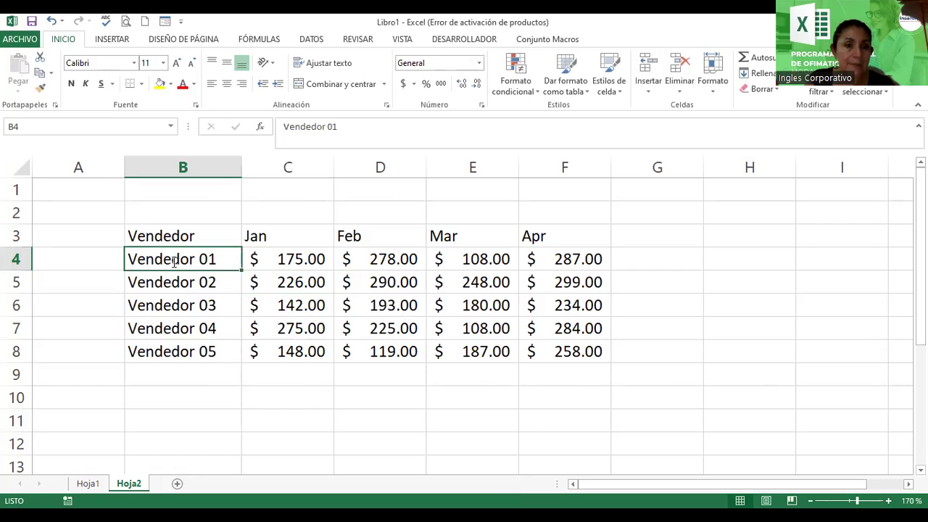
{"action": "left_click_drag", "start_coordinate": [173, 259], "coordinate": [177, 316]}
{"action": "left_click", "coordinate": [215, 287]}
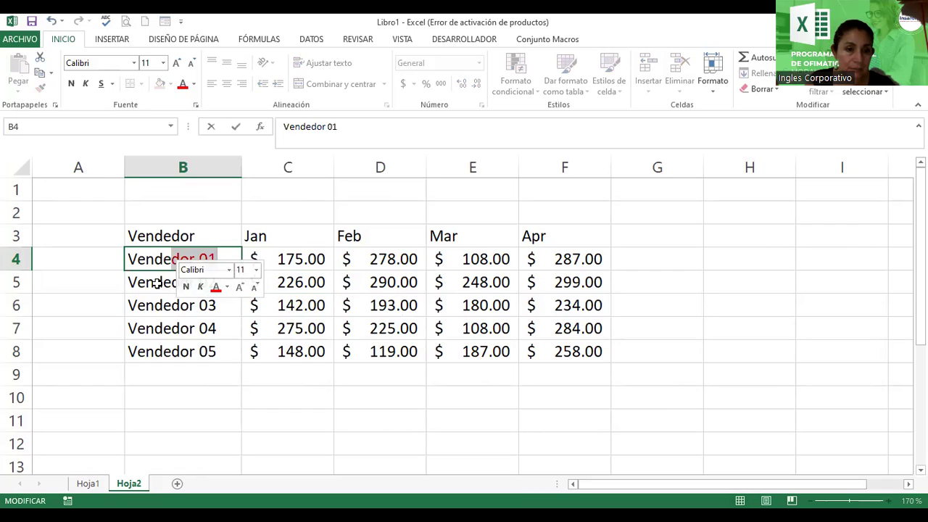
{"action": "left_click", "coordinate": [158, 284]}
- Copy B4:B5 and bring up the paste options at B10
{"action": "left_click_drag", "start_coordinate": [157, 287], "coordinate": [156, 287]}
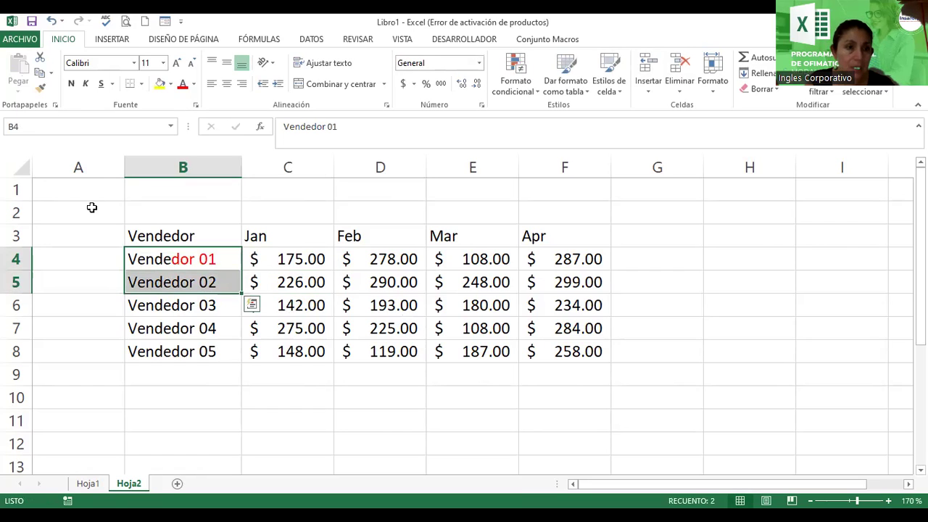
{"action": "left_click", "coordinate": [41, 73]}
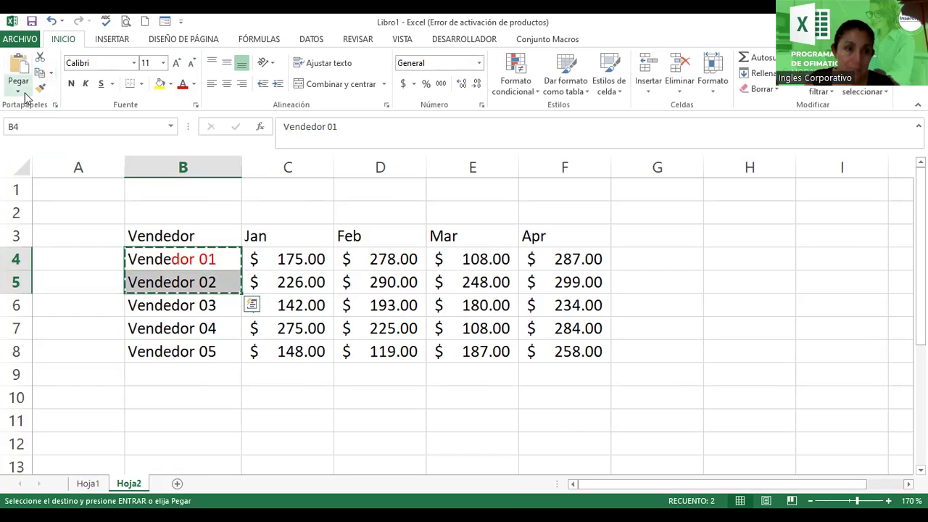
{"action": "left_click", "coordinate": [156, 403]}
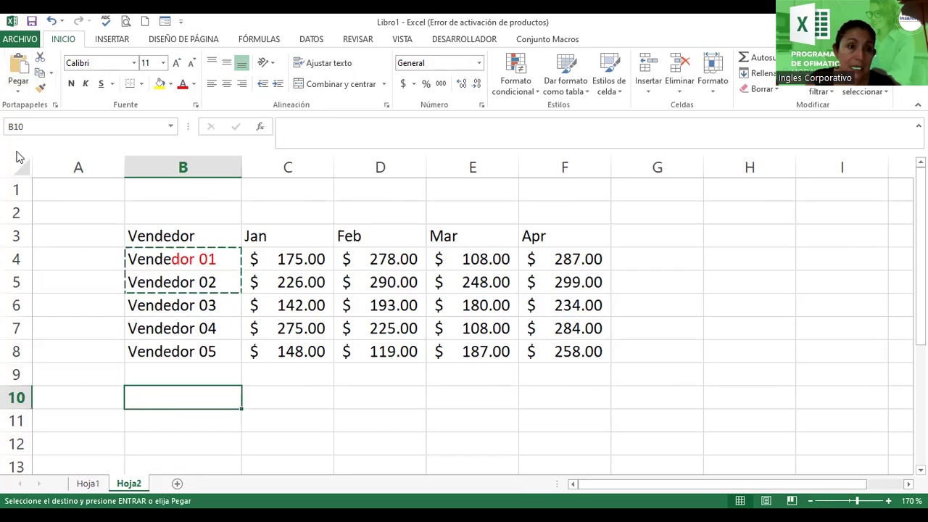
{"action": "left_click", "coordinate": [19, 95]}
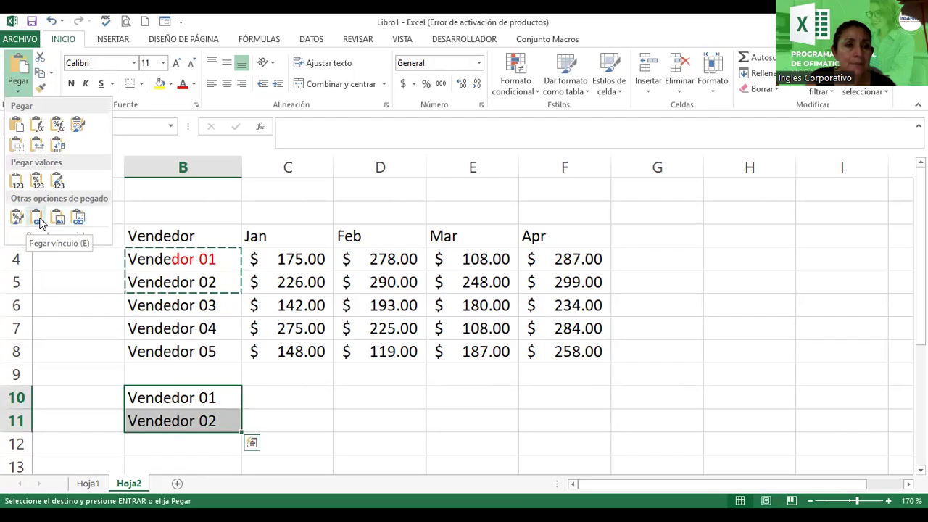
- Paste B4:B5 at B10 as a linked picture, trying and undoing a resize
{"action": "left_click", "coordinate": [79, 216]}
{"action": "left_click", "coordinate": [344, 425]}
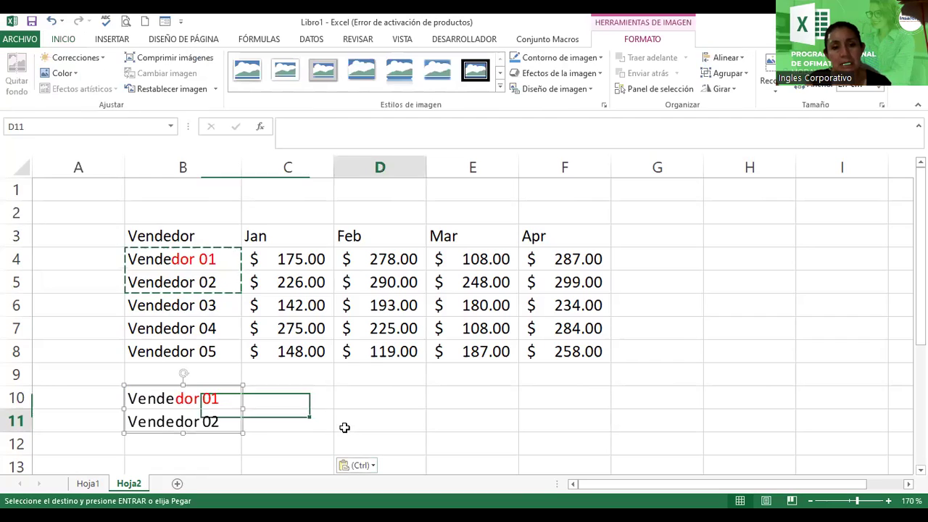
{"action": "left_click", "coordinate": [176, 406]}
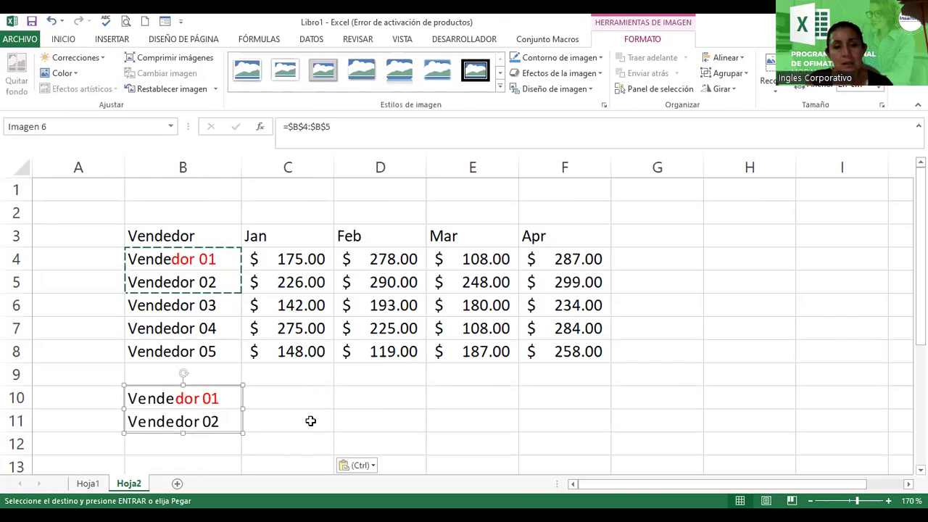
{"action": "left_click_drag", "start_coordinate": [243, 432], "coordinate": [328, 467]}
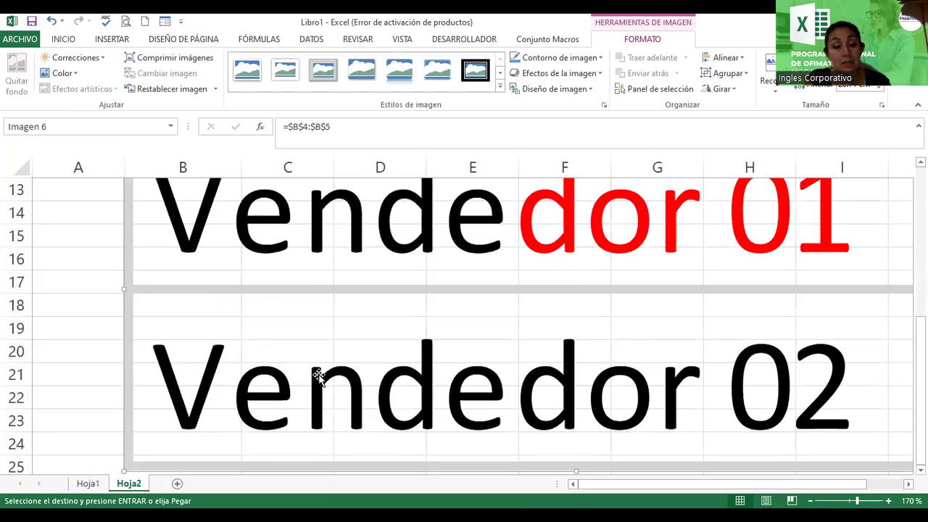
{"action": "key", "text": "ctrl+z"}
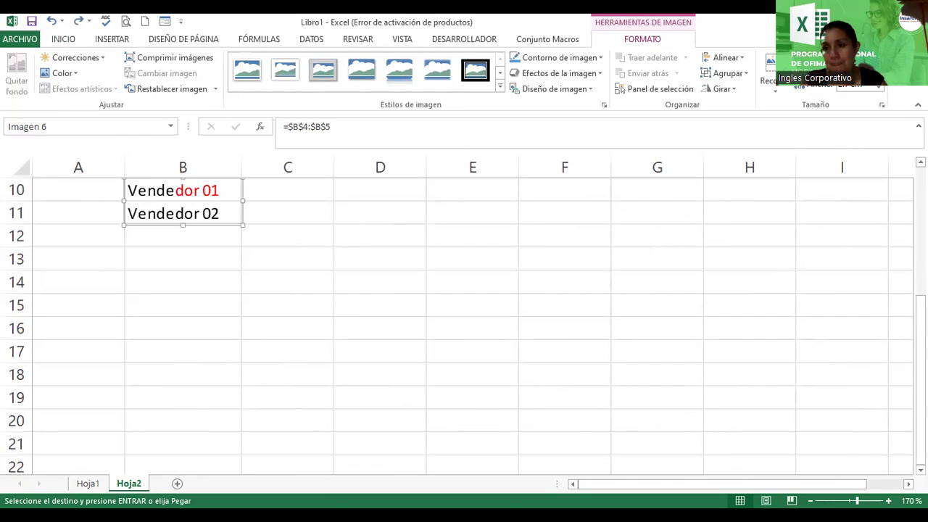
- Cancel the pending copy and delete the linked picture
{"action": "scroll", "coordinate": [464, 318], "scroll_direction": "up", "scroll_amount": 1}
{"action": "scroll", "coordinate": [464, 318], "scroll_direction": "up", "scroll_amount": 1}
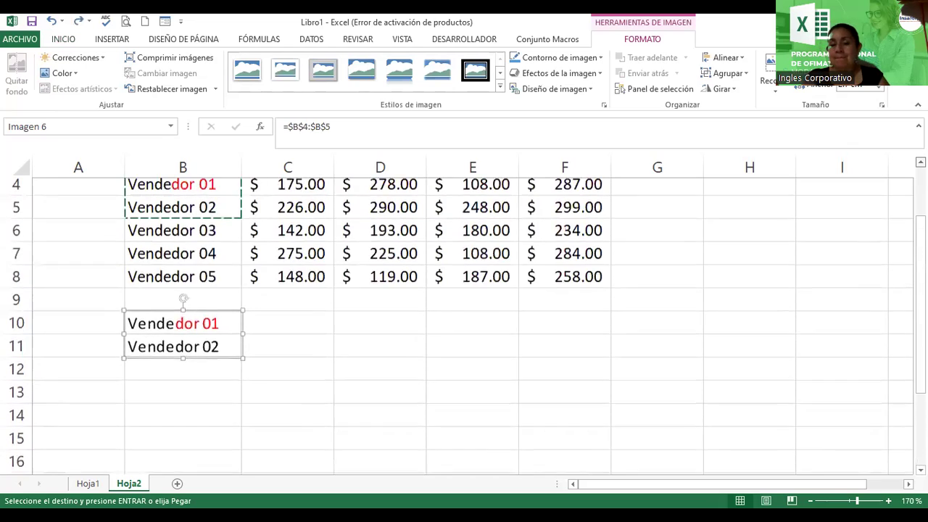
{"action": "scroll", "coordinate": [464, 319], "scroll_direction": "up", "scroll_amount": 1}
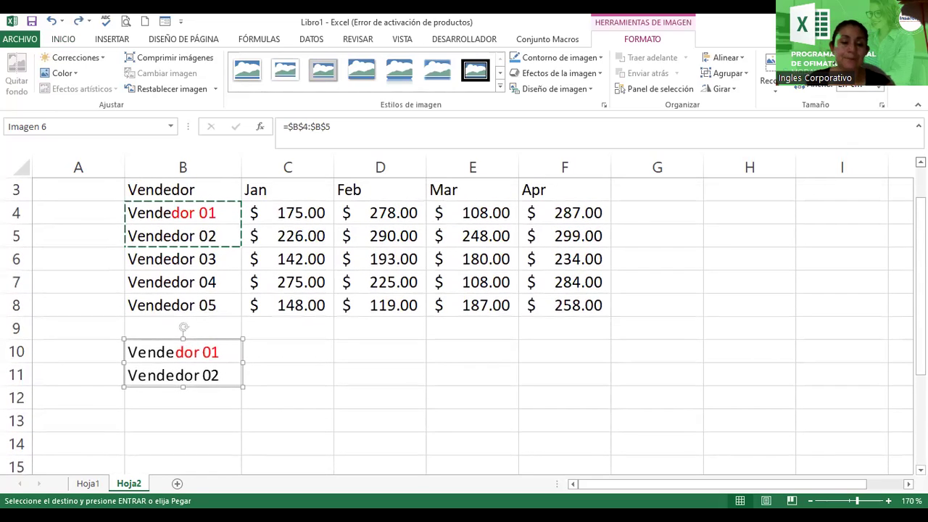
{"action": "key", "text": "Escape"}
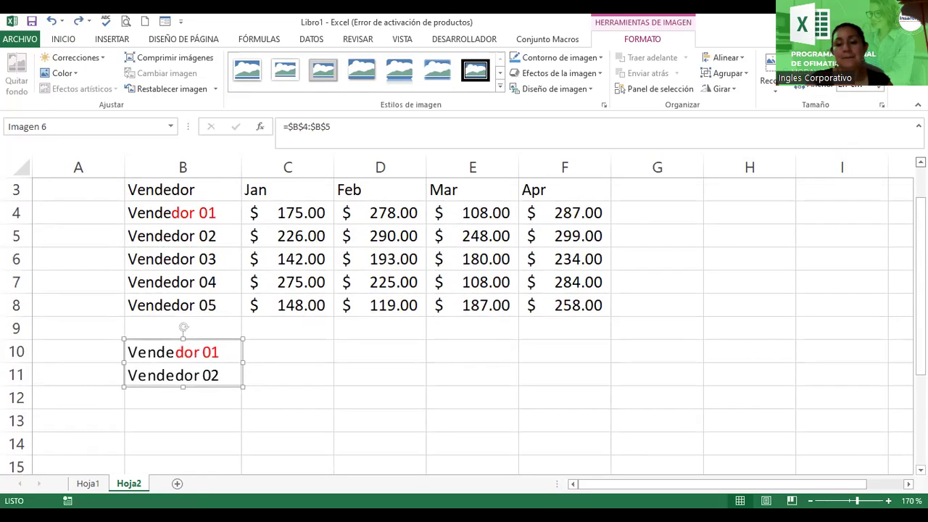
{"action": "key", "text": "Delete"}
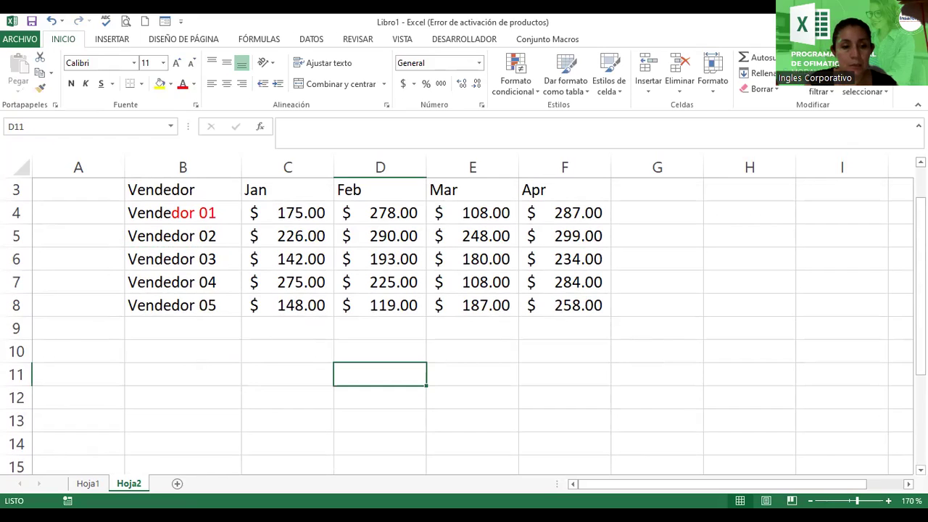
- On Hoja1, inspect the formula in C6 and select the Feb header cell D3
{"action": "left_click", "coordinate": [87, 484]}
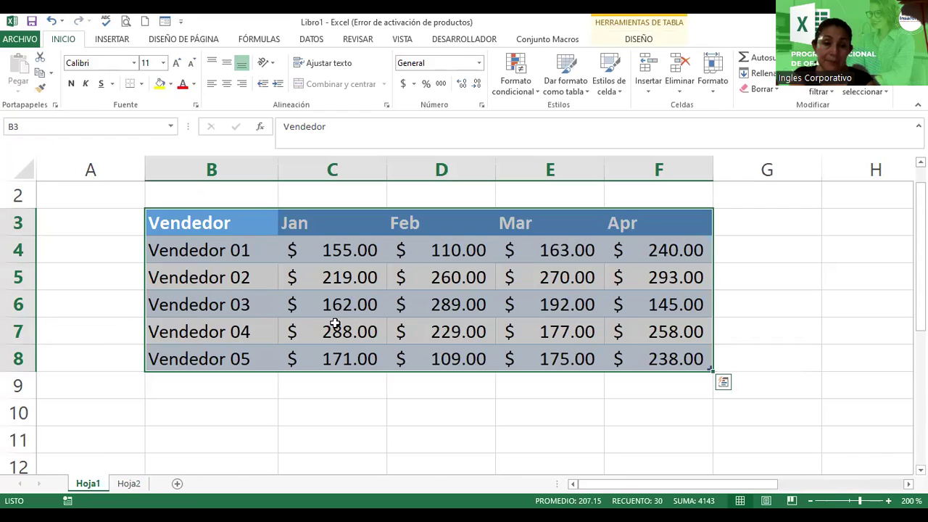
{"action": "left_click", "coordinate": [358, 307]}
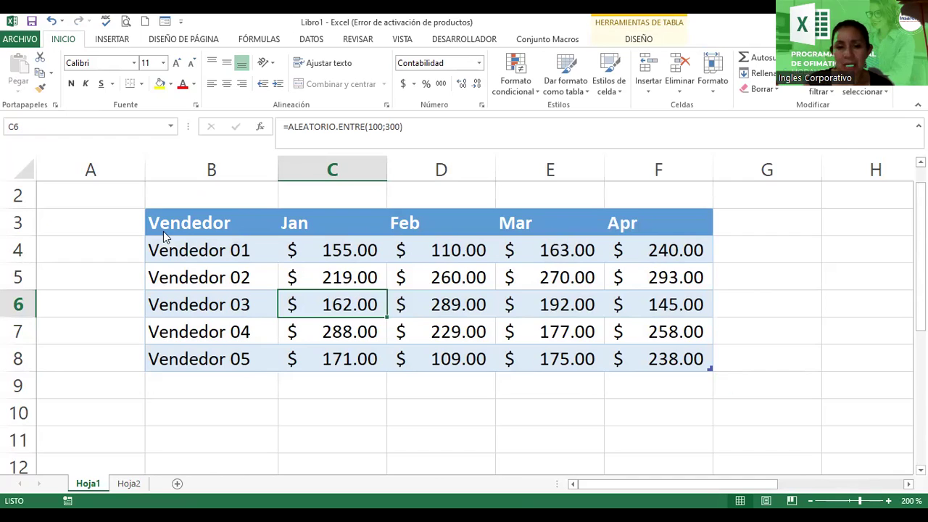
{"action": "left_click", "coordinate": [459, 219]}
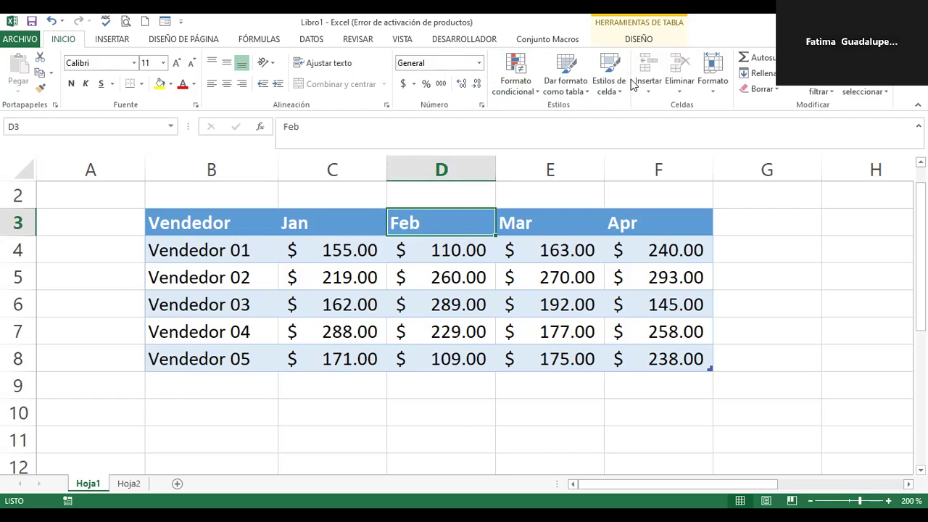
- Show the DISEÑO table tools for the Hoja1 table
{"action": "left_click", "coordinate": [630, 42]}
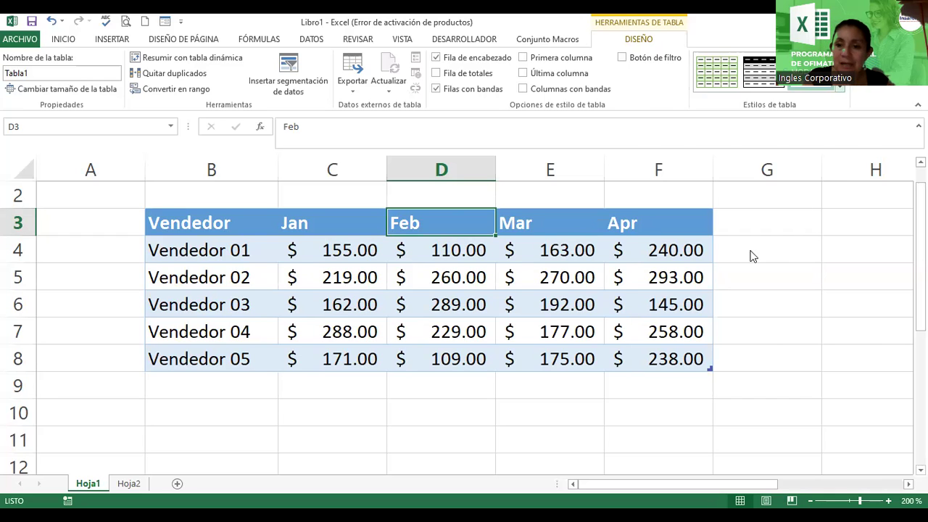
- Apply a green Medio style to the Hoja1 table, check C5, then return to Hoja2
{"action": "left_click", "coordinate": [838, 87]}
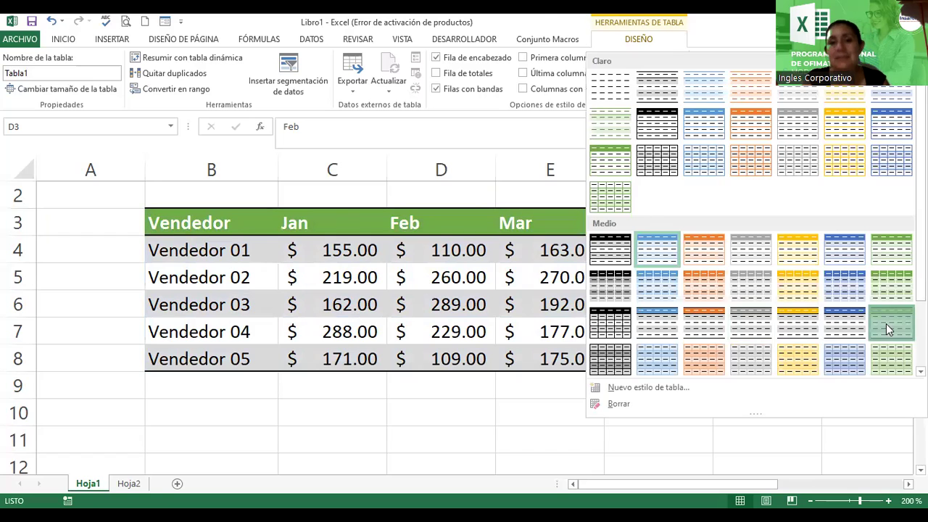
{"action": "left_click", "coordinate": [887, 330]}
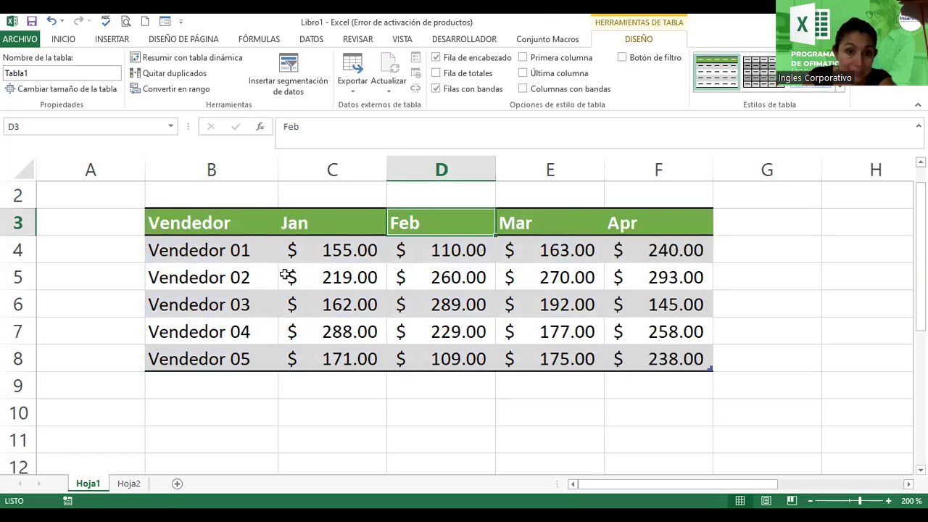
{"action": "left_click", "coordinate": [288, 276]}
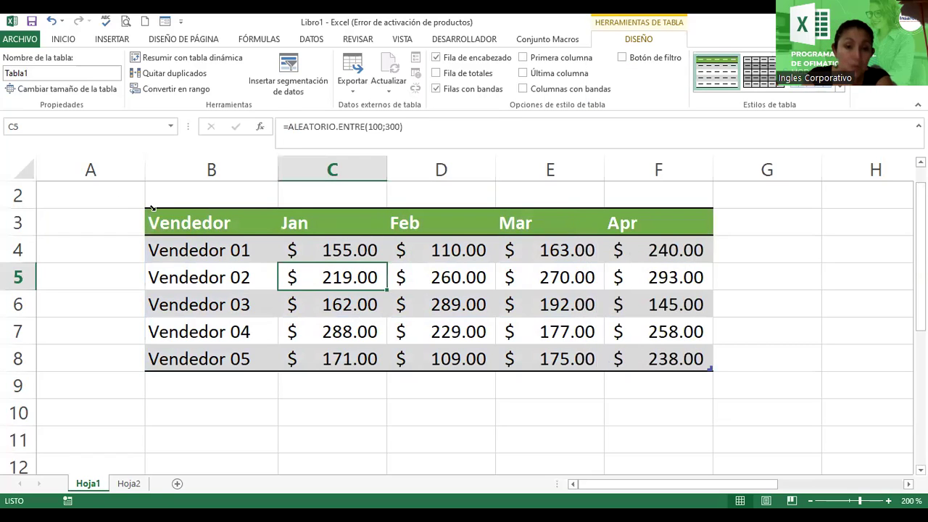
{"action": "left_click", "coordinate": [101, 43]}
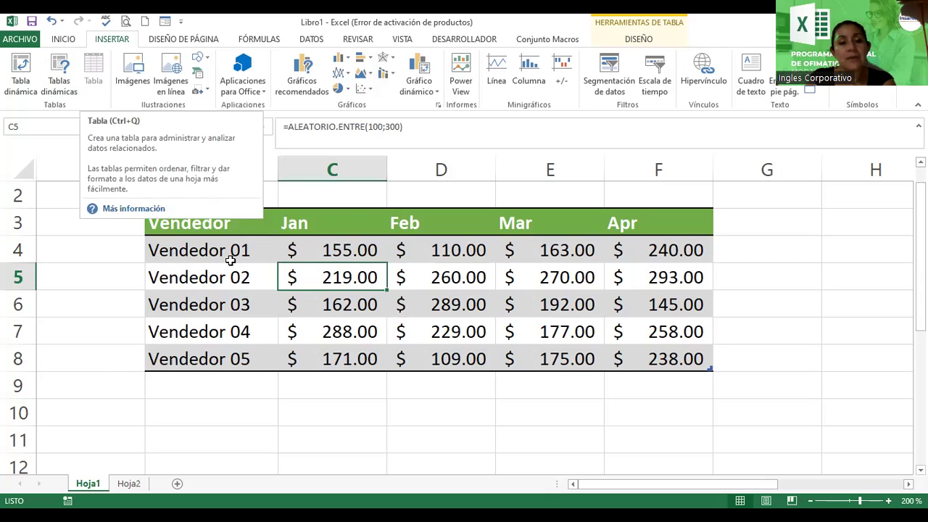
{"action": "left_click", "coordinate": [129, 483]}
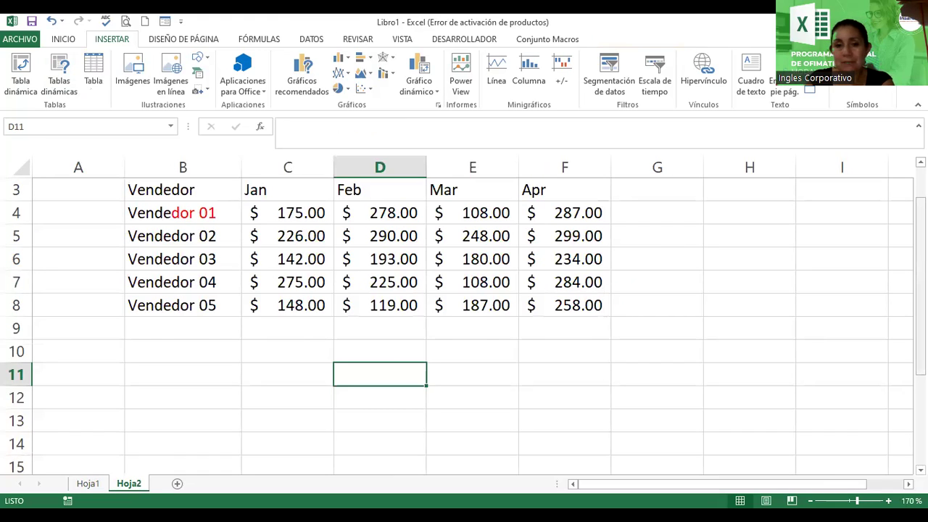
- Select the Hoja2 Vendedor range B3:F8 for home-tab formatting
{"action": "scroll", "coordinate": [919, 290], "scroll_direction": "up", "scroll_amount": 1}
{"action": "mouse_move", "coordinate": [174, 239]}
{"action": "left_mouse_down"}
{"action": "mouse_move", "coordinate": [325, 306]}
{"action": "mouse_move", "coordinate": [545, 352]}
{"action": "left_mouse_up"}
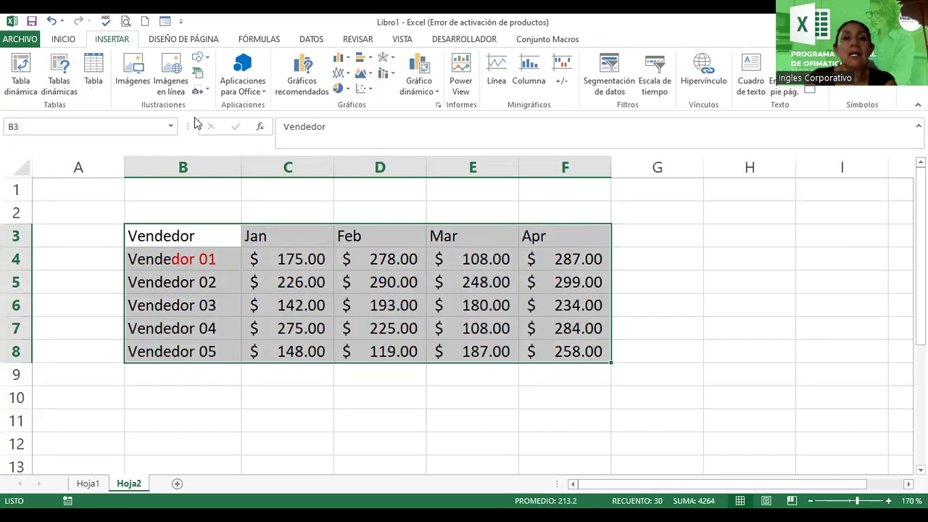
{"action": "left_click", "coordinate": [63, 41]}
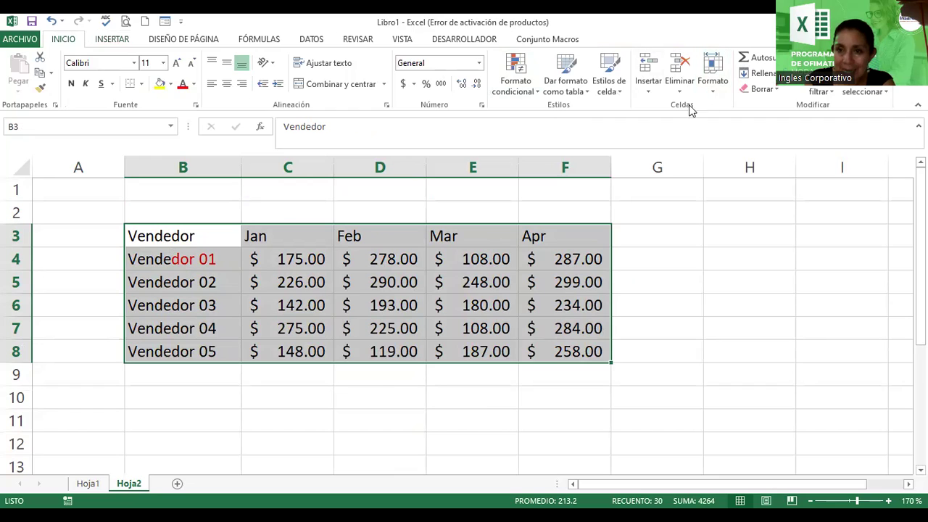
- Format B3:F8 as a table with headers, then switch it to a gold style
{"action": "left_click", "coordinate": [584, 91]}
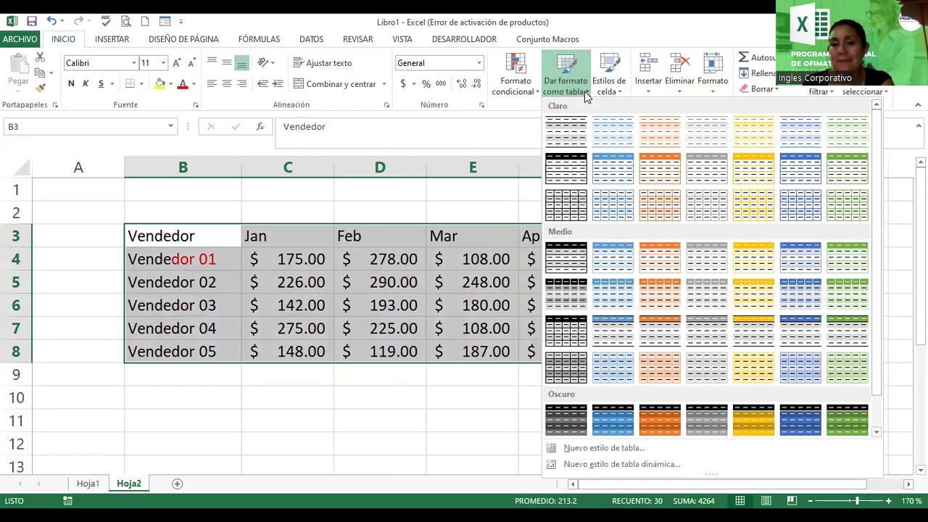
{"action": "left_click", "coordinate": [784, 324]}
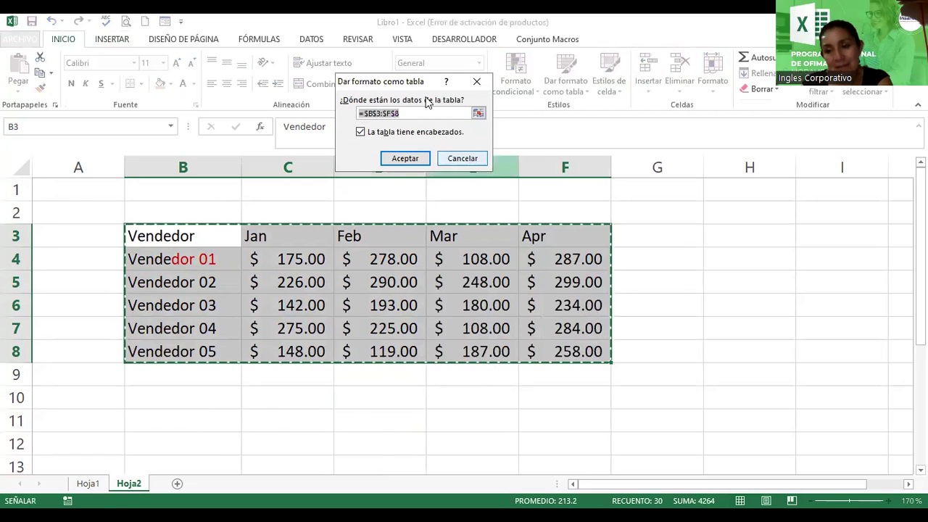
{"action": "left_click", "coordinate": [403, 161]}
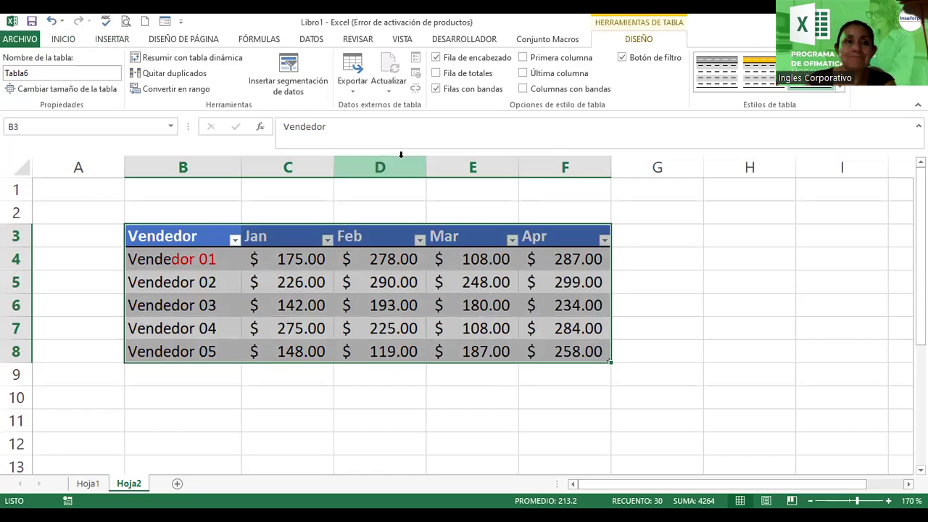
{"action": "left_click", "coordinate": [765, 76]}
{"action": "left_click", "coordinate": [684, 323]}
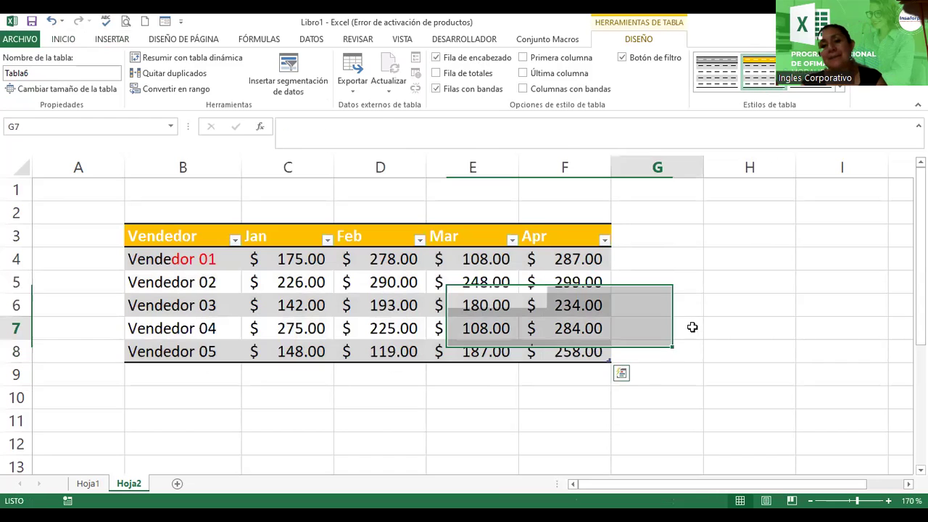
- Rename the table Tabla6 to Tabla_Vendedores
{"action": "left_click", "coordinate": [434, 304]}
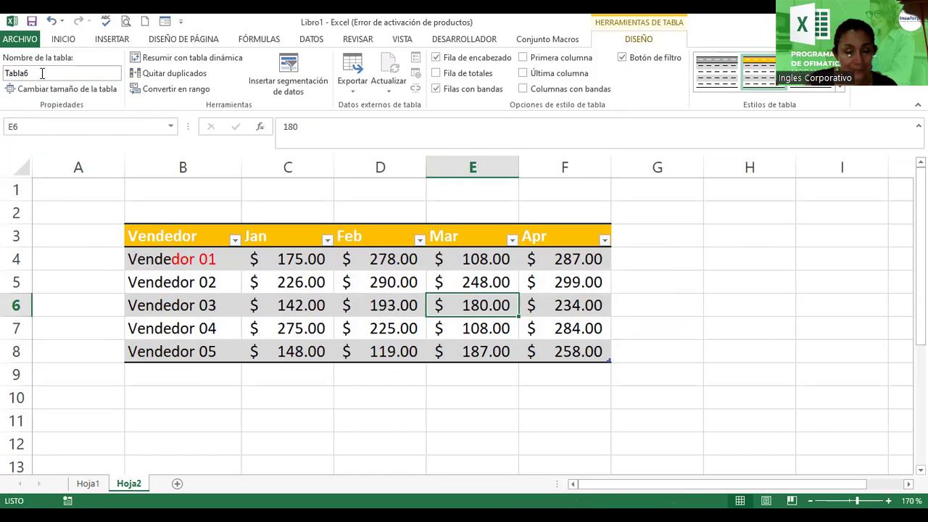
{"action": "left_click", "coordinate": [42, 73]}
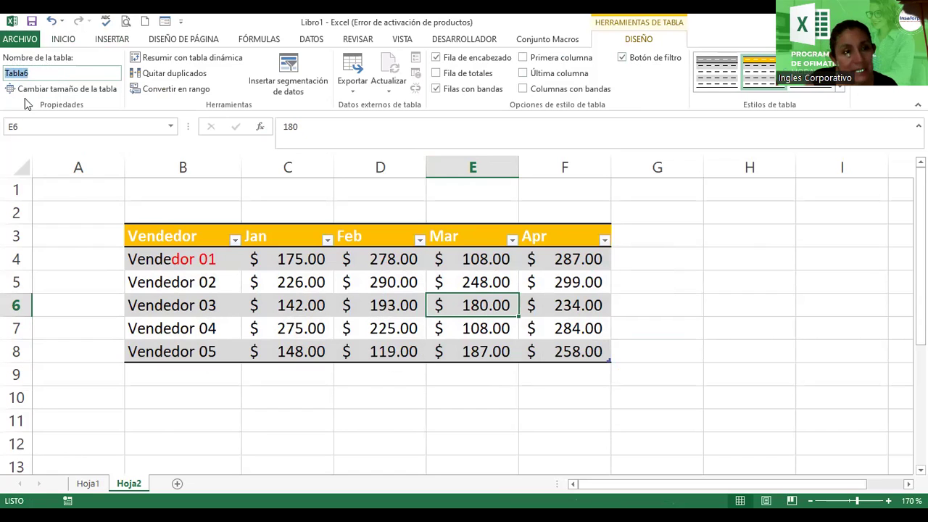
{"action": "left_click", "coordinate": [56, 75]}
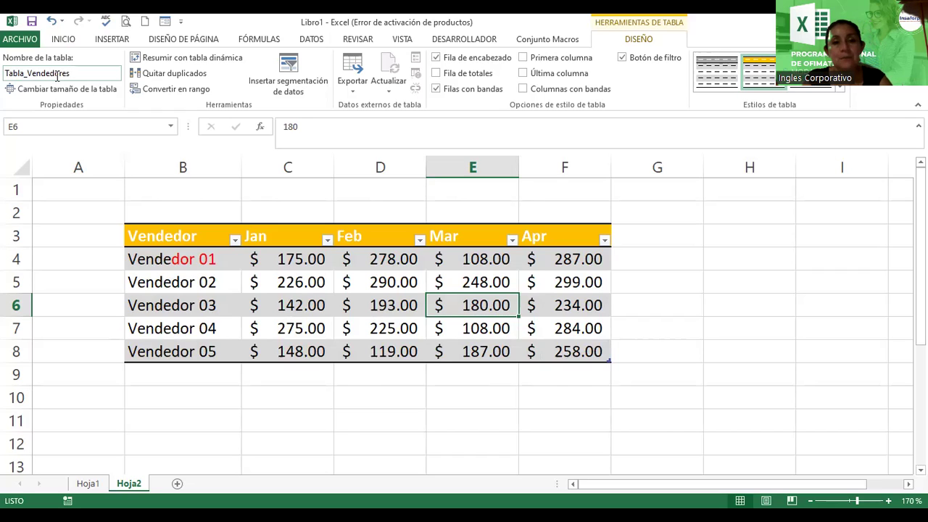
{"action": "left_click", "coordinate": [236, 281]}
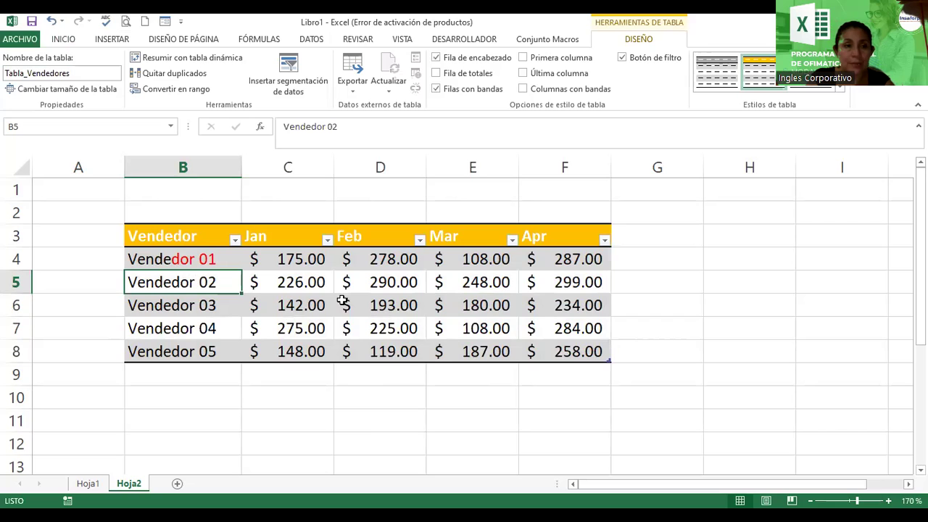
- Use the Name Box list to jump to Tabla_Vendedores, then to Tabla1 on Hoja1
{"action": "left_click", "coordinate": [171, 126]}
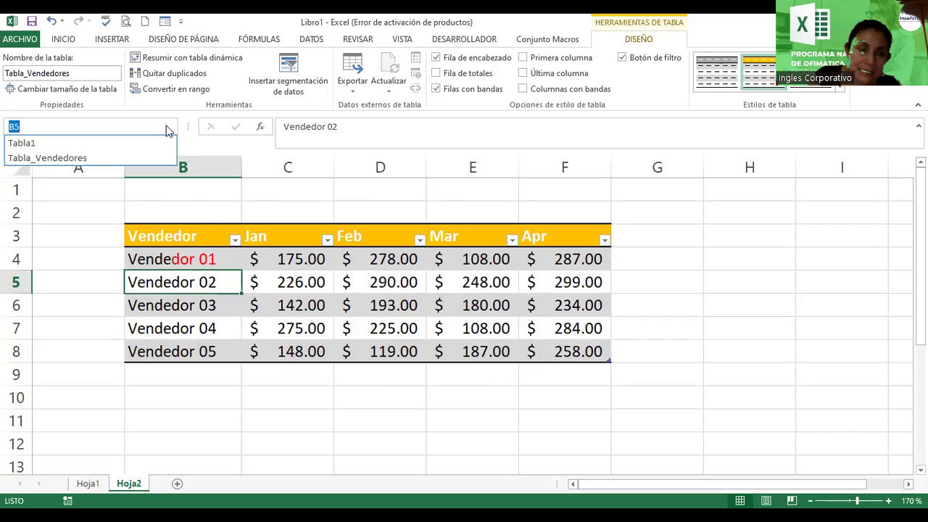
{"action": "left_click", "coordinate": [58, 158]}
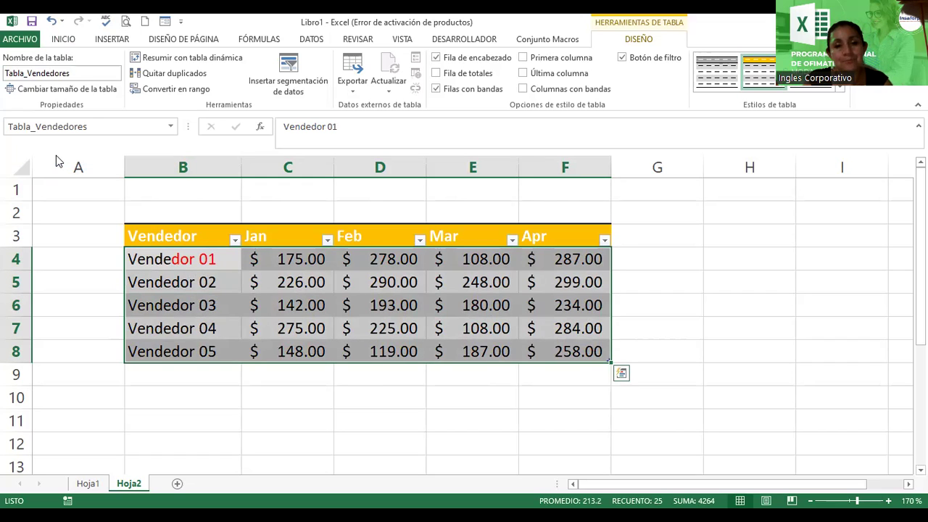
{"action": "left_click", "coordinate": [173, 127]}
{"action": "left_click", "coordinate": [173, 127]}
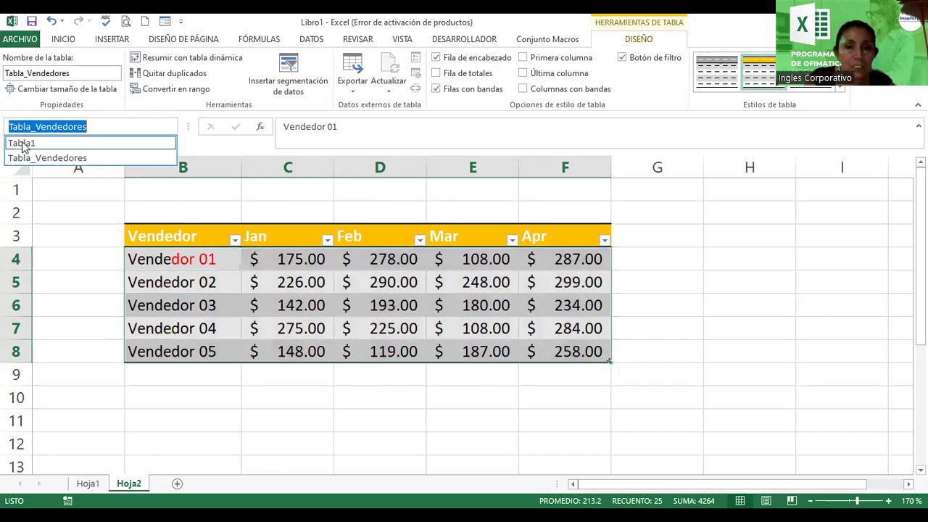
{"action": "left_click", "coordinate": [24, 144]}
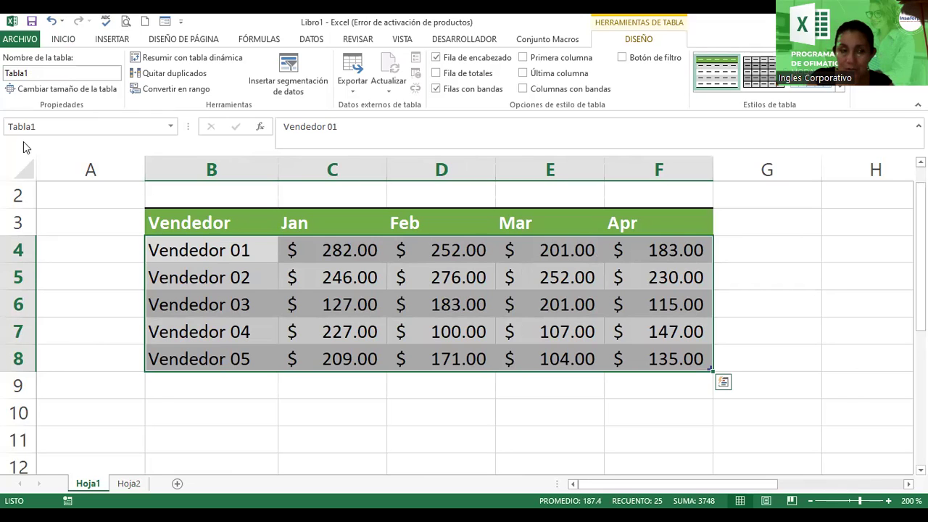
- Rename Tabla1 to Tabla_Periodos
{"action": "left_click", "coordinate": [47, 76]}
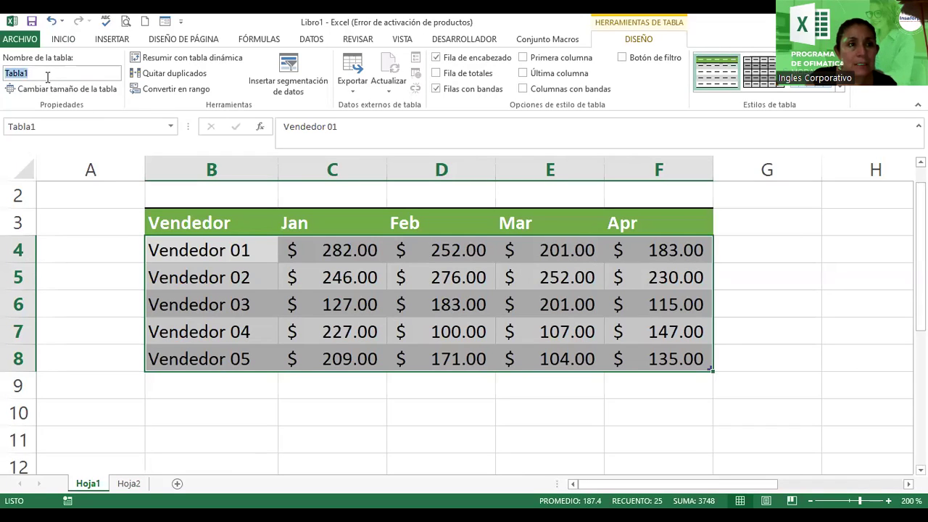
{"action": "type", "text": "Tabla_Periodos"}
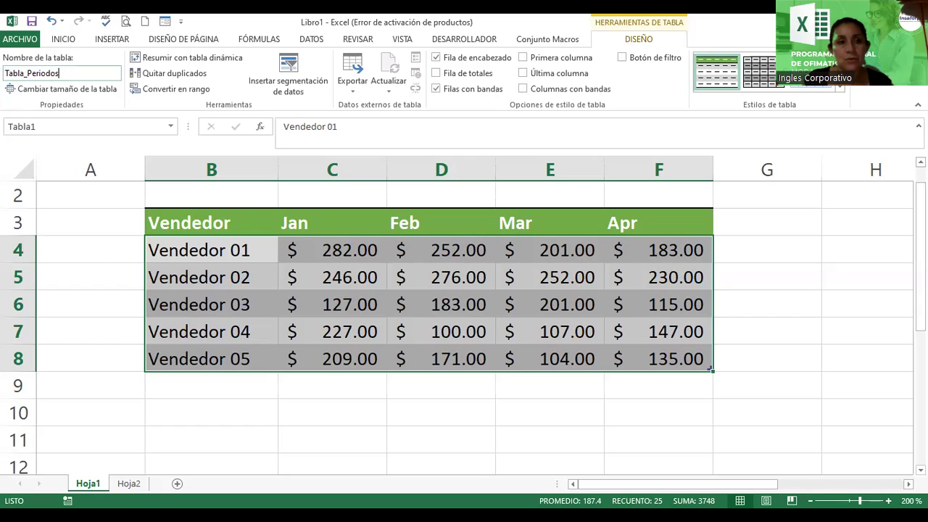
{"action": "key", "text": "Return"}
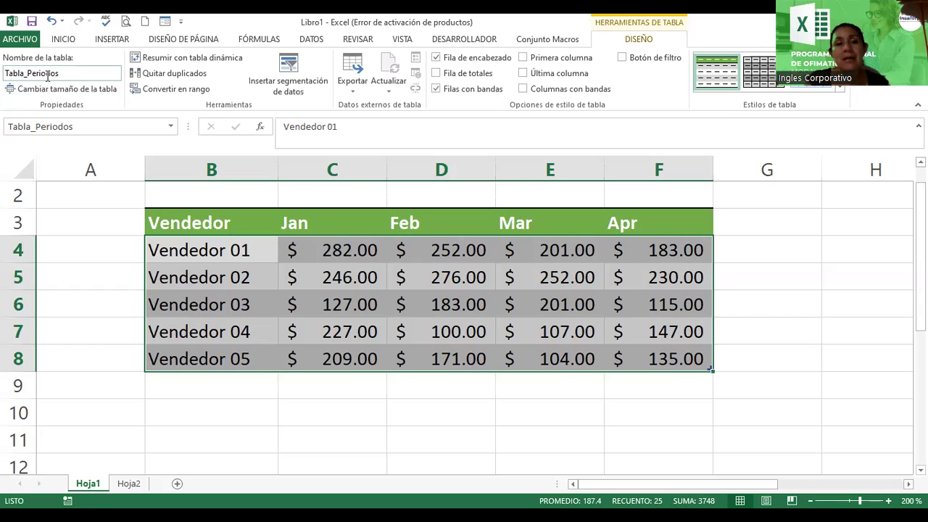
- Select Tabla_Periodos from the Name Box list, then add a new empty sheet Hoja3
{"action": "left_click", "coordinate": [232, 258]}
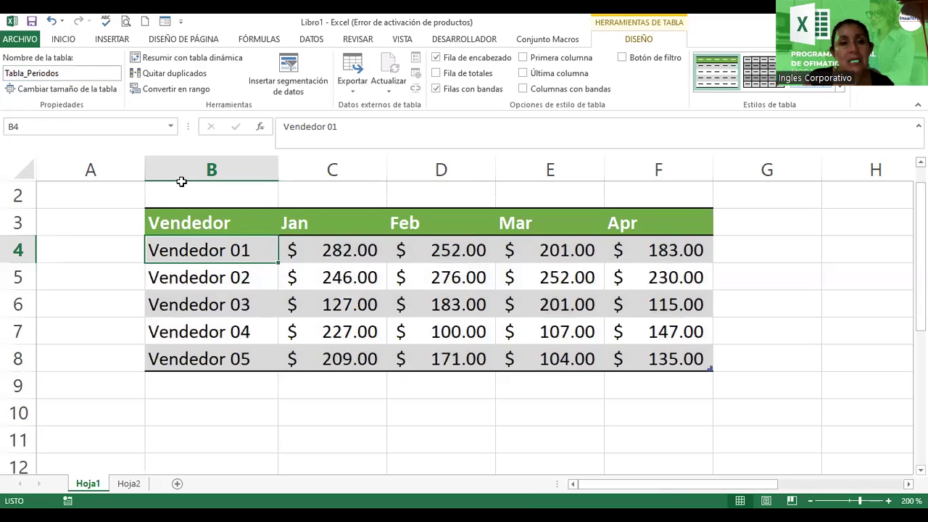
{"action": "left_click", "coordinate": [170, 128]}
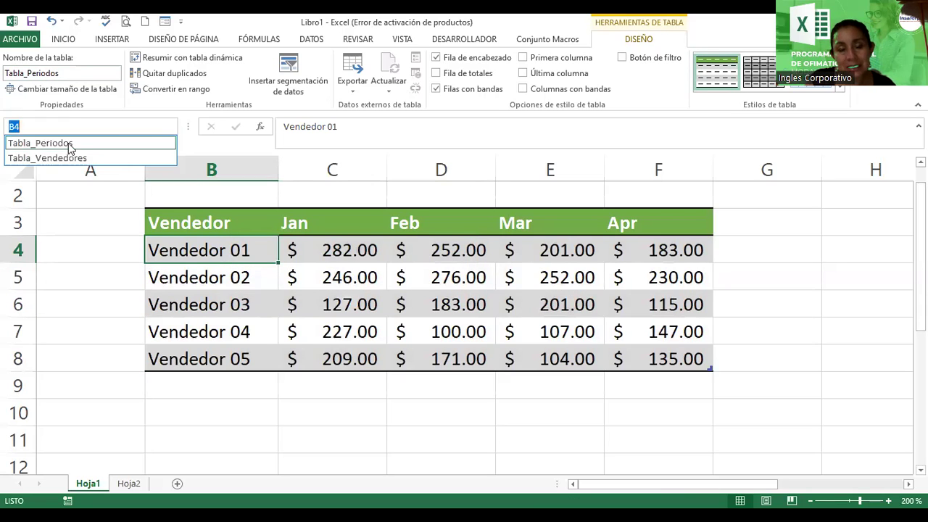
{"action": "left_click", "coordinate": [68, 142]}
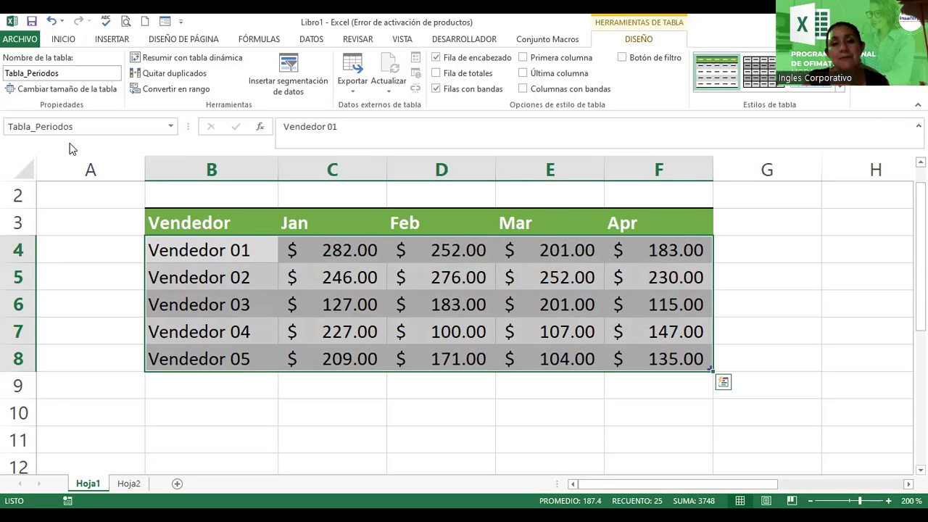
{"action": "left_click", "coordinate": [129, 485]}
{"action": "left_click", "coordinate": [211, 483]}
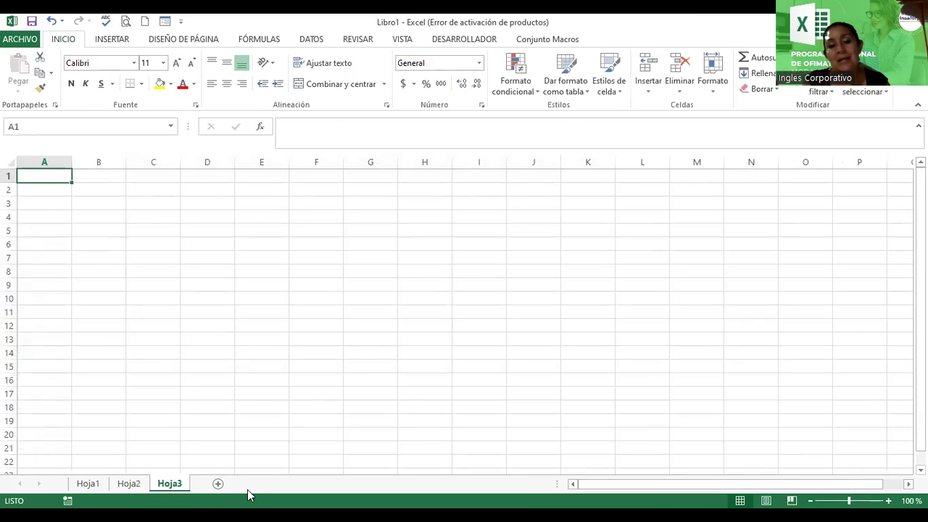
{"action": "left_click", "coordinate": [229, 255]}
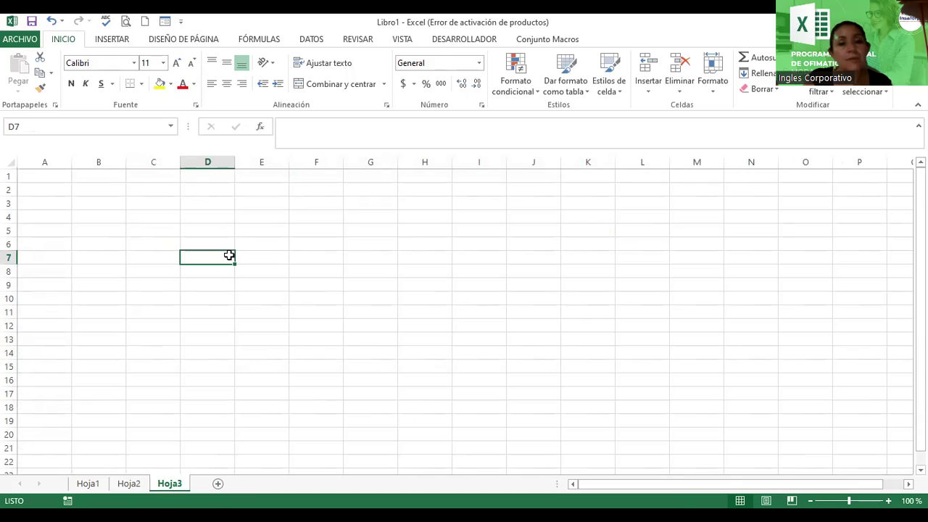
- Use the Name Box table list to jump to Tabla_Periodos, then to Tabla_Vendedores
{"action": "left_click", "coordinate": [171, 127]}
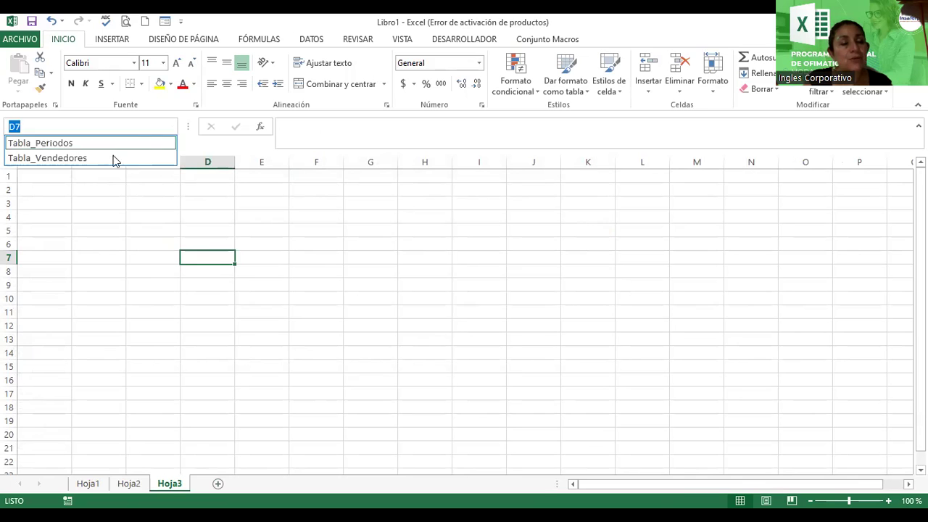
{"action": "left_click", "coordinate": [76, 144]}
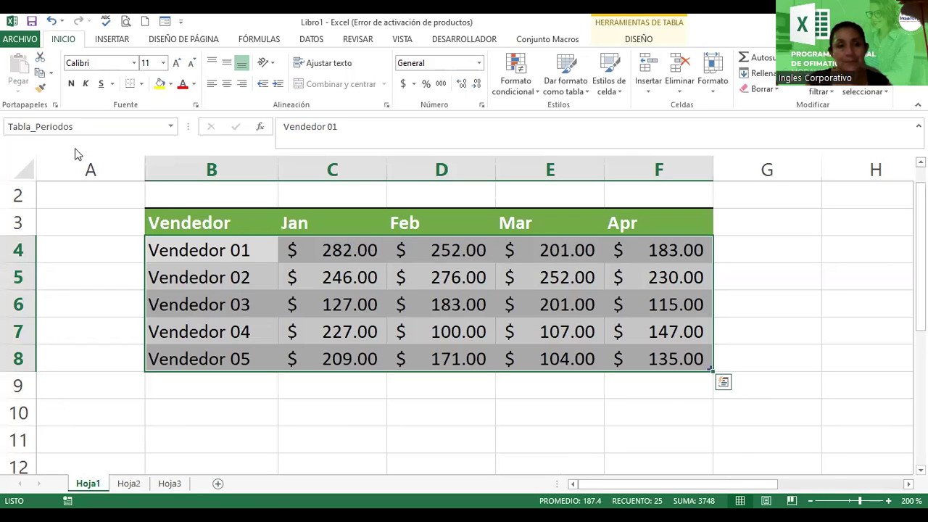
{"action": "left_click", "coordinate": [172, 127]}
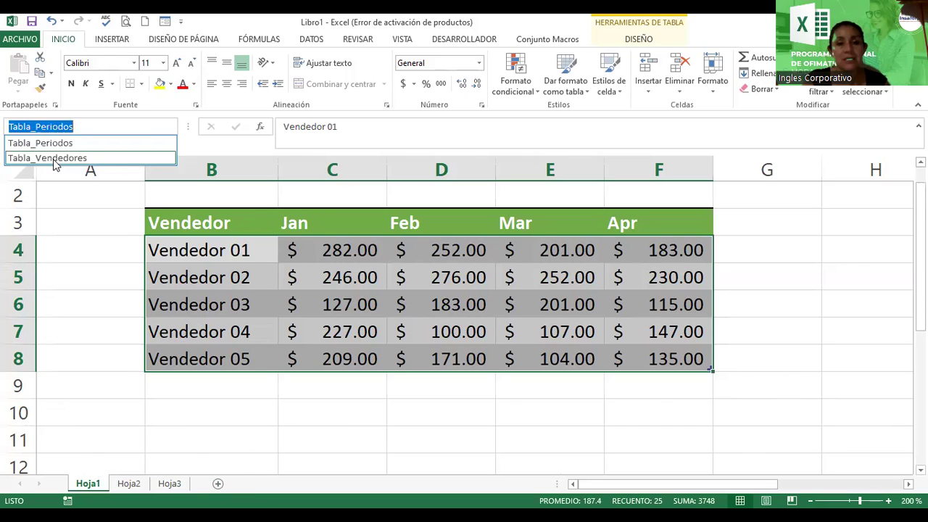
{"action": "left_click", "coordinate": [55, 158]}
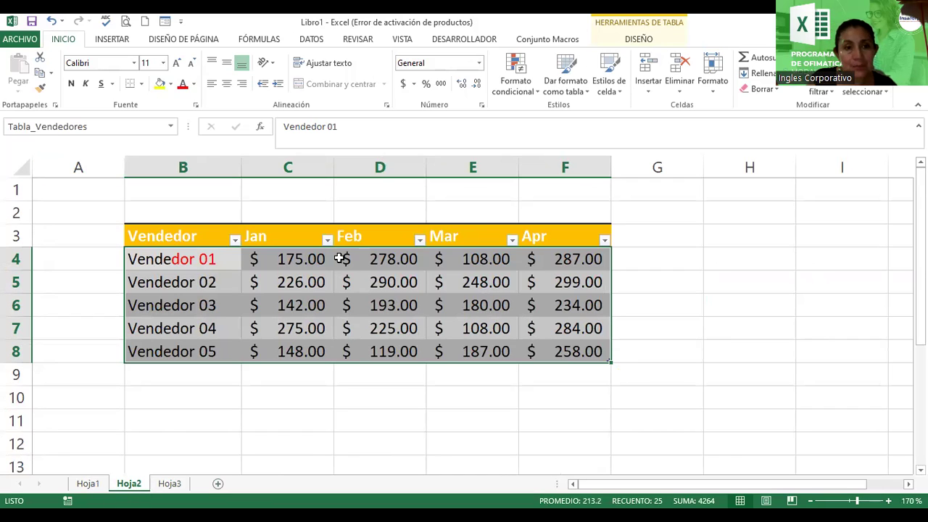
- On Hoja2, title B1 'Tabla Vendedores' and merge and centre it across B1:F1
{"action": "left_click", "coordinate": [157, 193]}
{"action": "type", "text": "Tabla Vendedores"}
{"action": "key", "text": "Return"}
{"action": "left_click", "coordinate": [159, 191]}
{"action": "key", "text": "shift+Right"}
{"action": "key", "text": "shift+Right"}
{"action": "key", "text": "shift+Right"}
{"action": "key", "text": "shift+Right"}
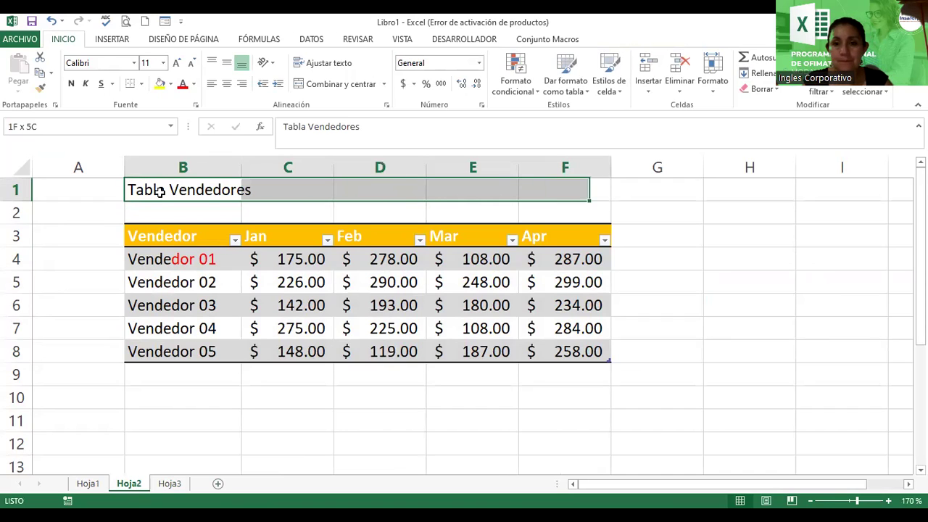
{"action": "key", "text": "shift+Right"}
{"action": "key", "text": "shift+Left"}
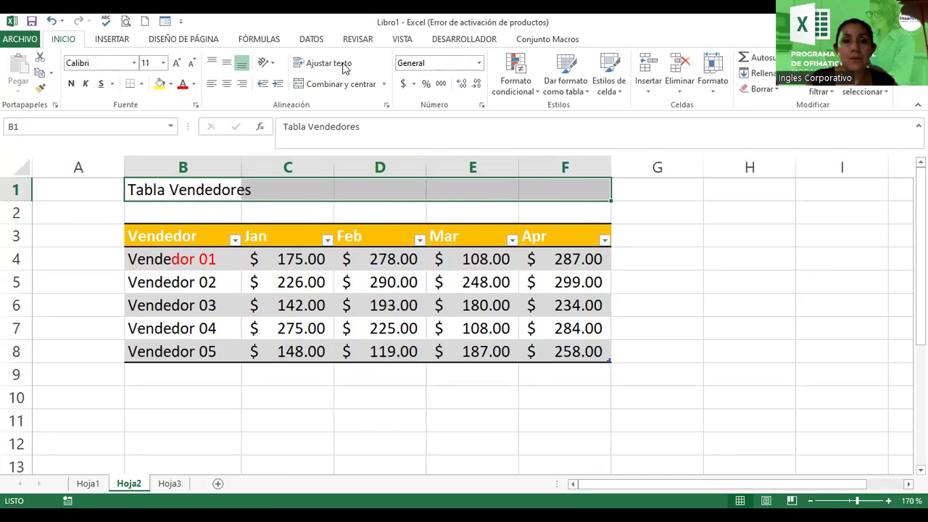
{"action": "left_click", "coordinate": [326, 84]}
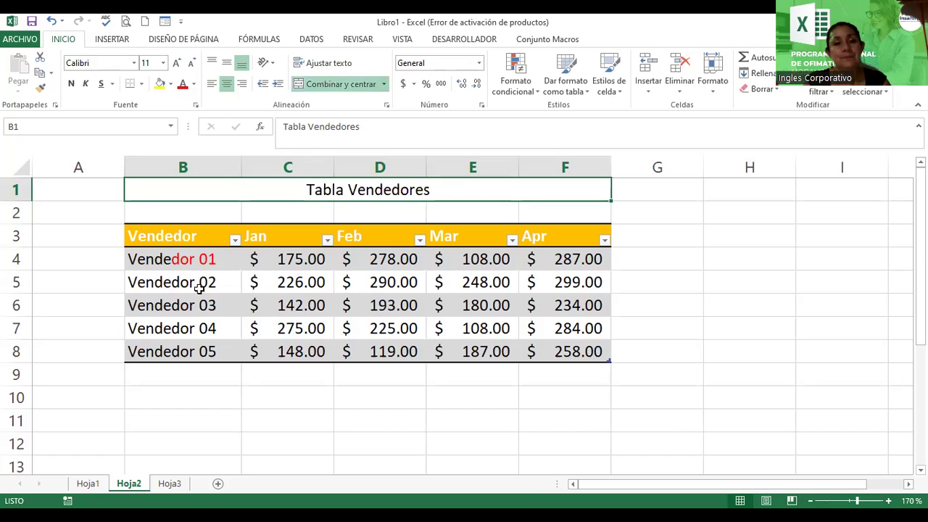
{"action": "left_click", "coordinate": [77, 326]}
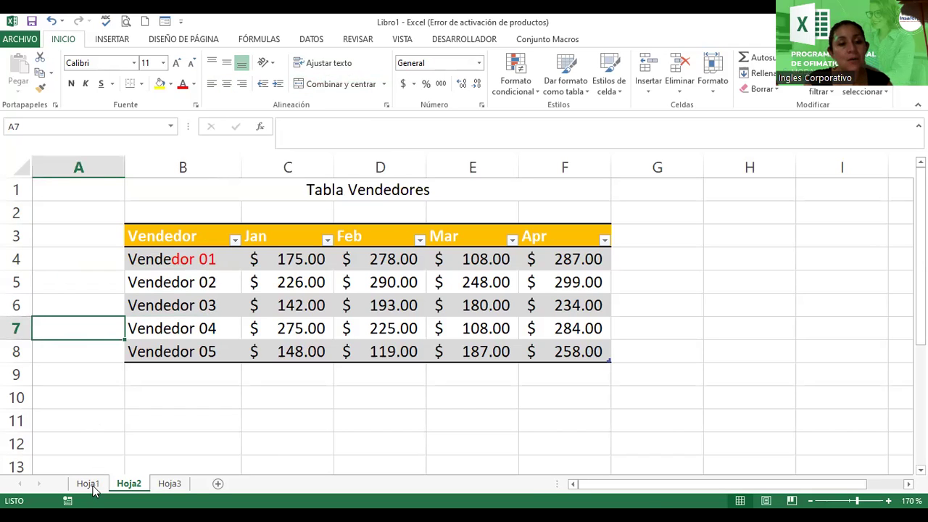
- On Hoja1, type the title 'Tabla Períodos de Ventas' in cell B1
{"action": "left_click", "coordinate": [88, 483]}
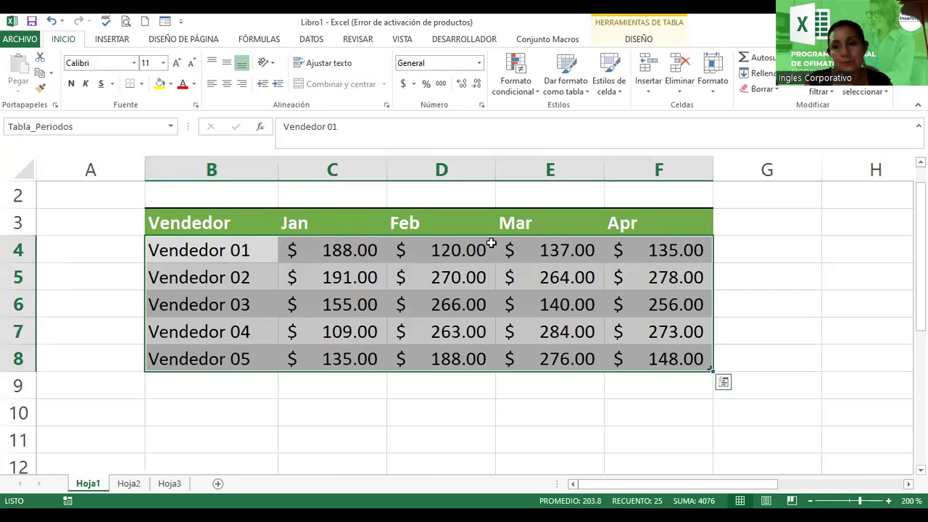
{"action": "left_click", "coordinate": [185, 202]}
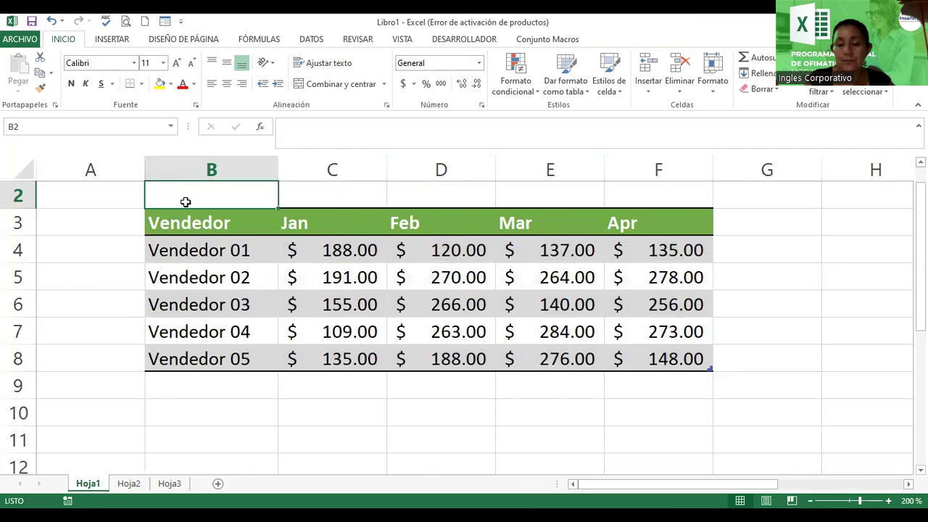
{"action": "key", "text": "Up"}
{"action": "type", "text": "Tabla Per"}
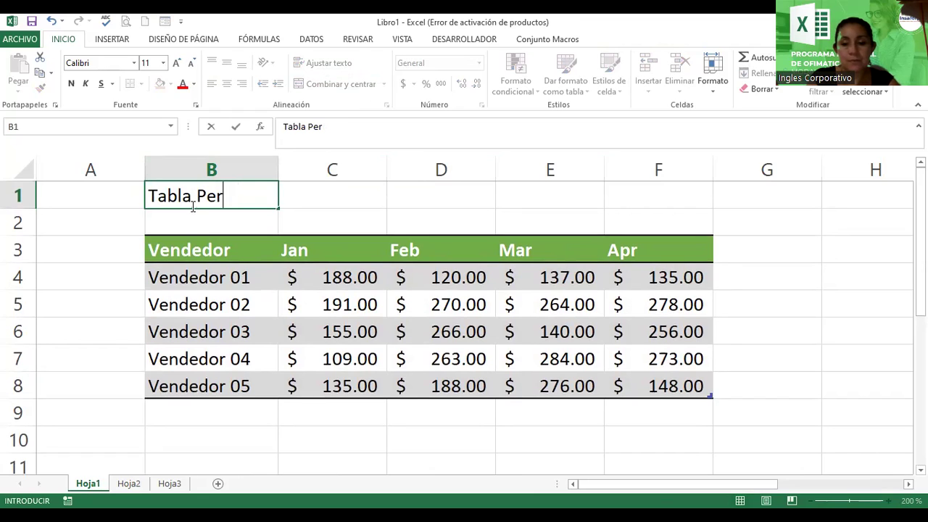
{"action": "type", "text": "íodos de Ventas"}
{"action": "key", "text": "Return"}
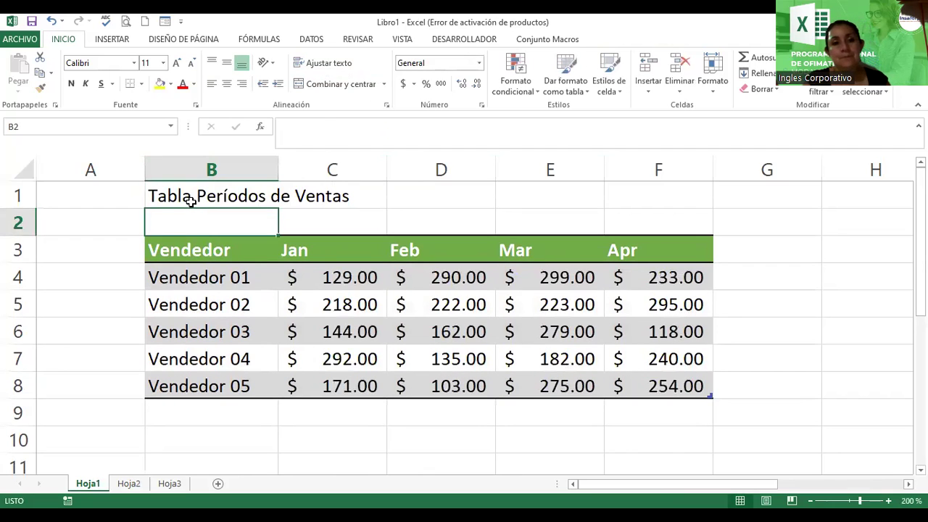
- Merge and centre the Hoja1 title across B1:F1, make it bold, and enlarge it two steps
{"action": "left_click", "coordinate": [189, 201]}
{"action": "key", "text": "shift+Right"}
{"action": "key", "text": "shift+Right"}
{"action": "key", "text": "shift+Right"}
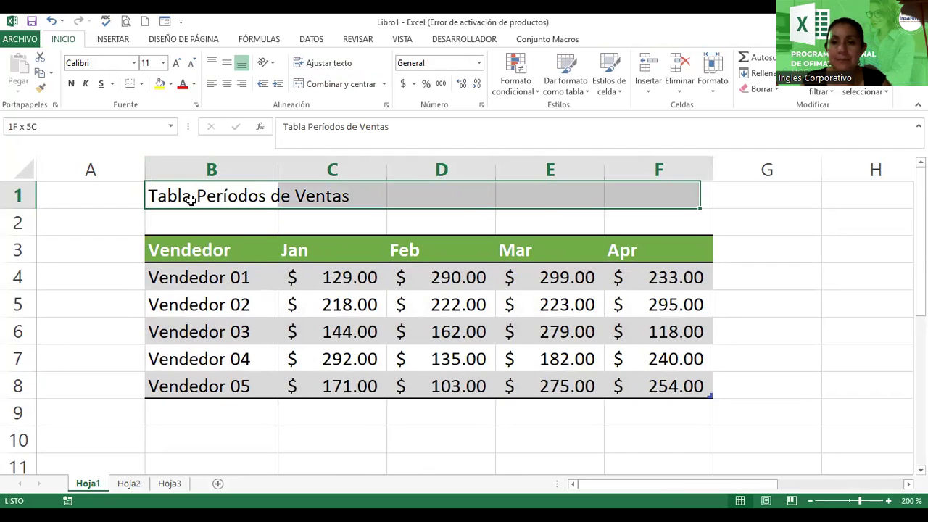
{"action": "key", "text": "shift+Right"}
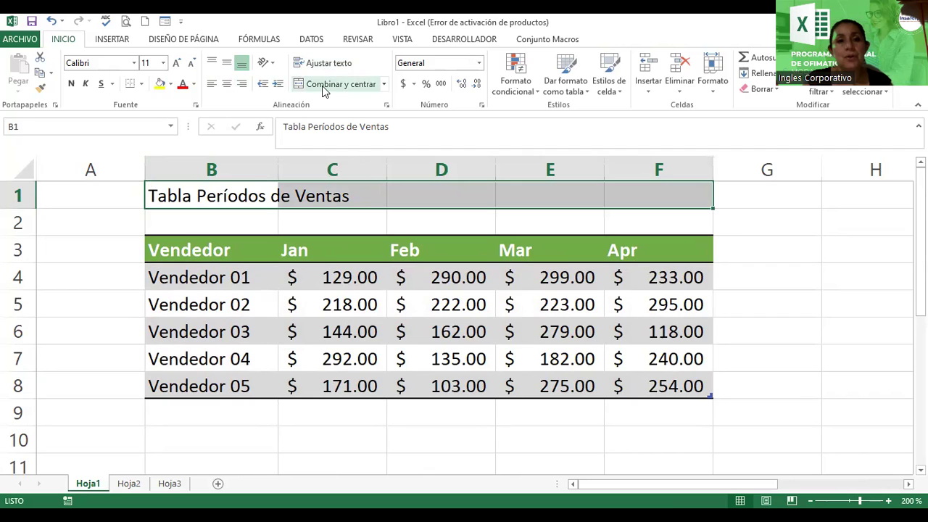
{"action": "left_click", "coordinate": [322, 85]}
{"action": "left_click", "coordinate": [71, 83]}
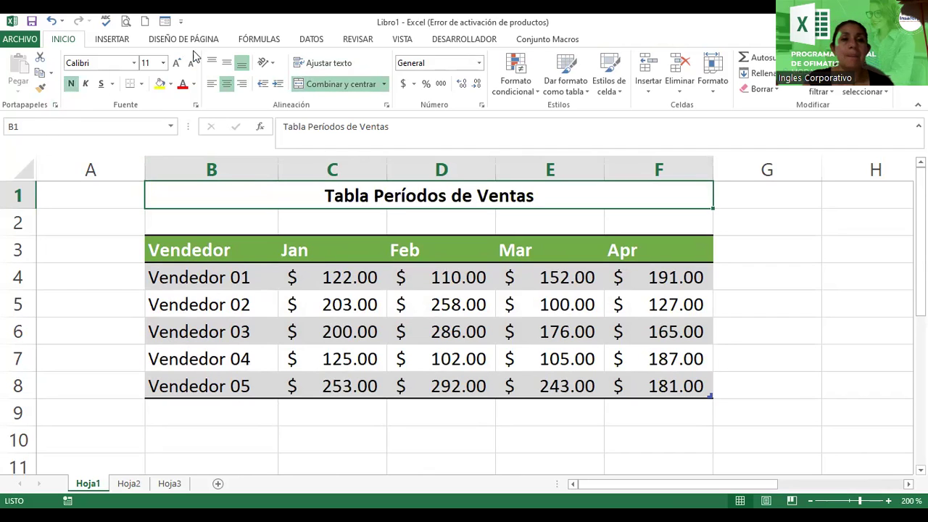
{"action": "left_click", "coordinate": [175, 64]}
{"action": "left_click", "coordinate": [175, 64]}
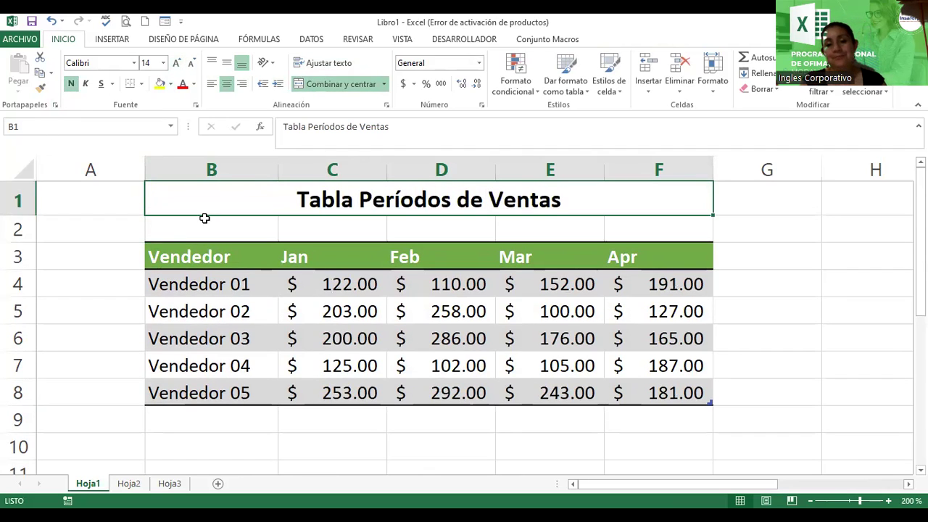
{"action": "left_click_drag", "start_coordinate": [89, 302], "coordinate": [88, 295]}
{"action": "left_click", "coordinate": [77, 218]}
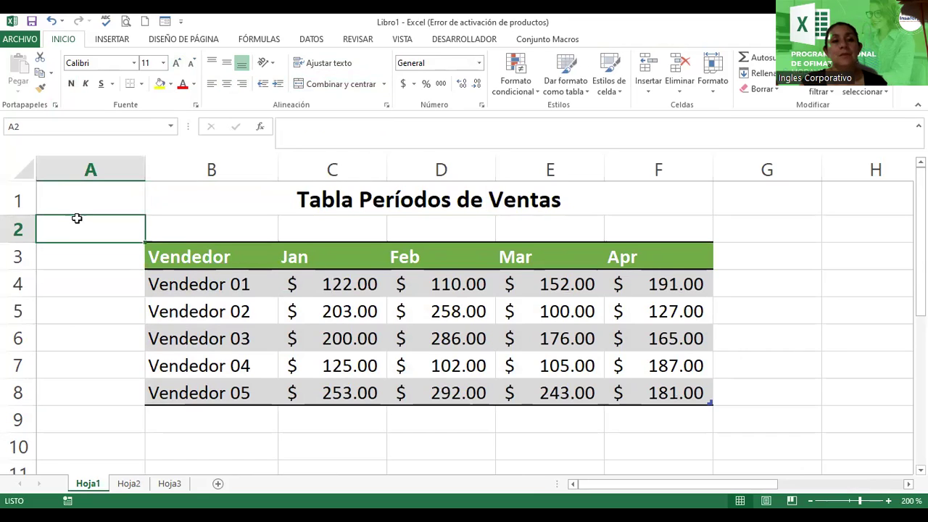
- Select Tabla_Vendedores from the Name Box list of named tables
{"action": "left_click", "coordinate": [171, 127]}
{"action": "left_click", "coordinate": [121, 143]}
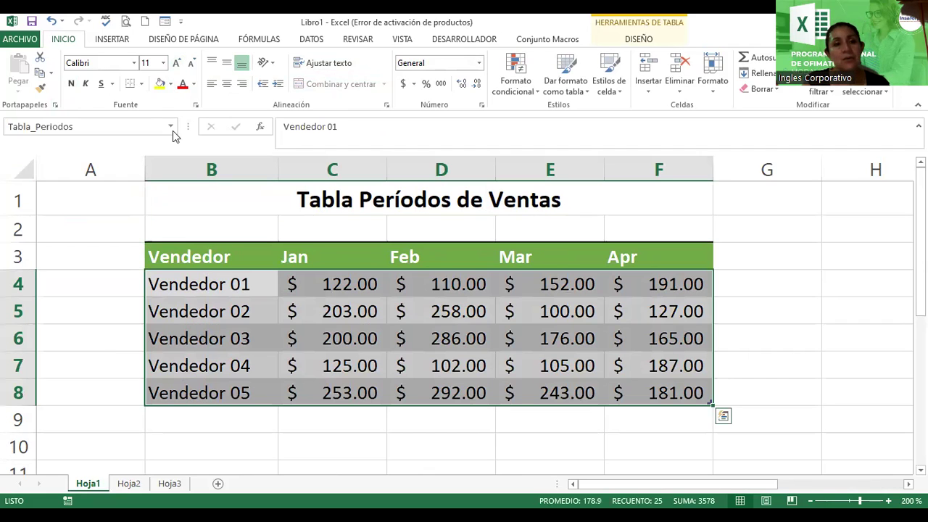
{"action": "left_click", "coordinate": [171, 127]}
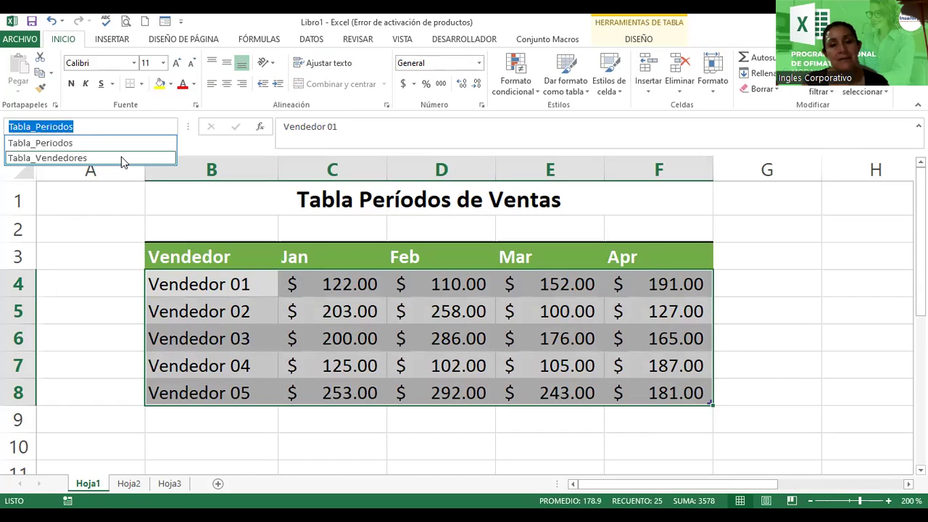
{"action": "left_click", "coordinate": [121, 158]}
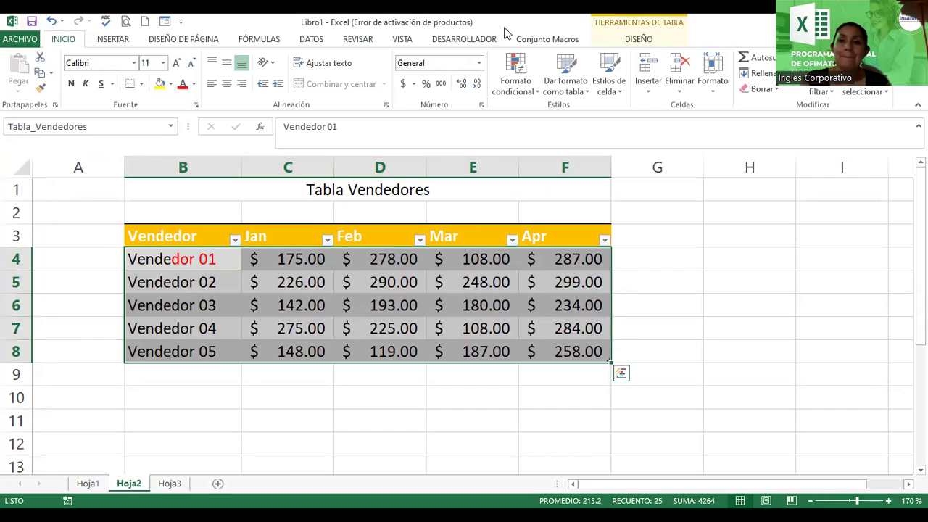
- Turn on first-column emphasis and apply a blue table style to Tabla_Vendedores
{"action": "left_click", "coordinate": [632, 38]}
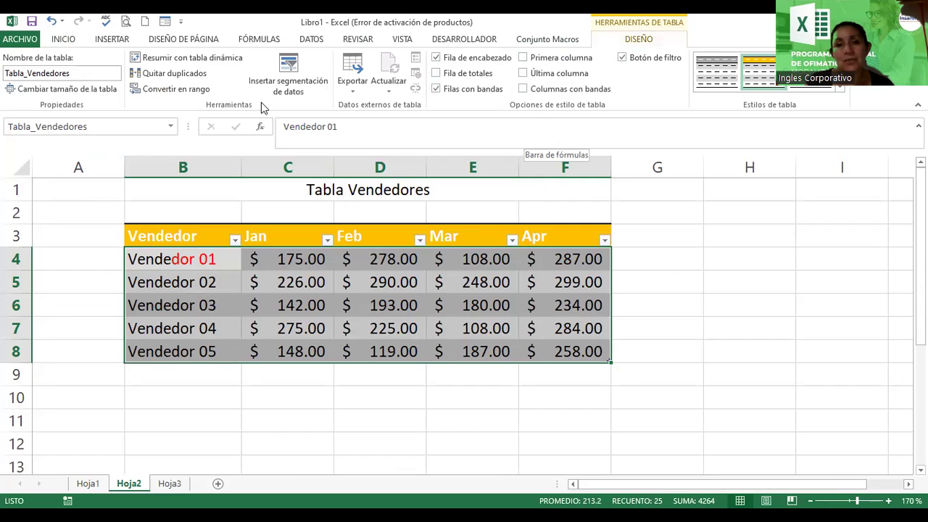
{"action": "left_click", "coordinate": [524, 58]}
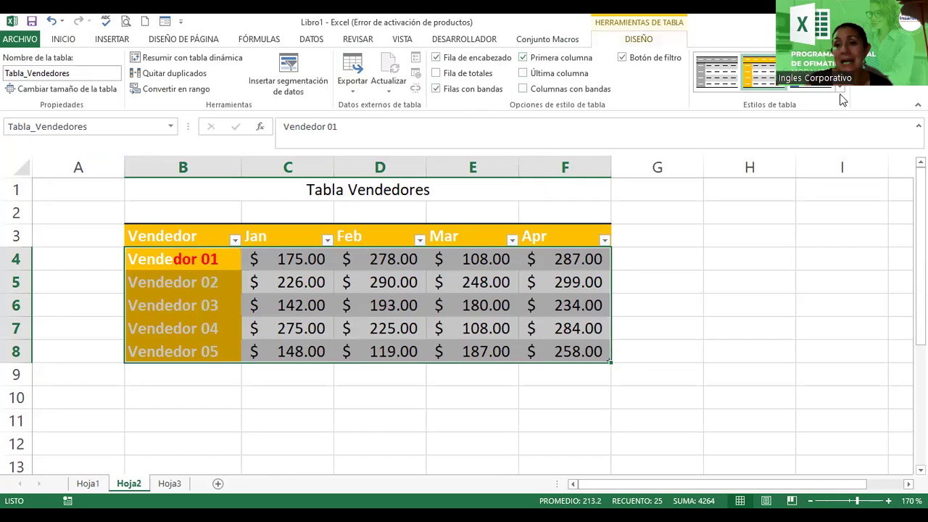
{"action": "left_click", "coordinate": [800, 72]}
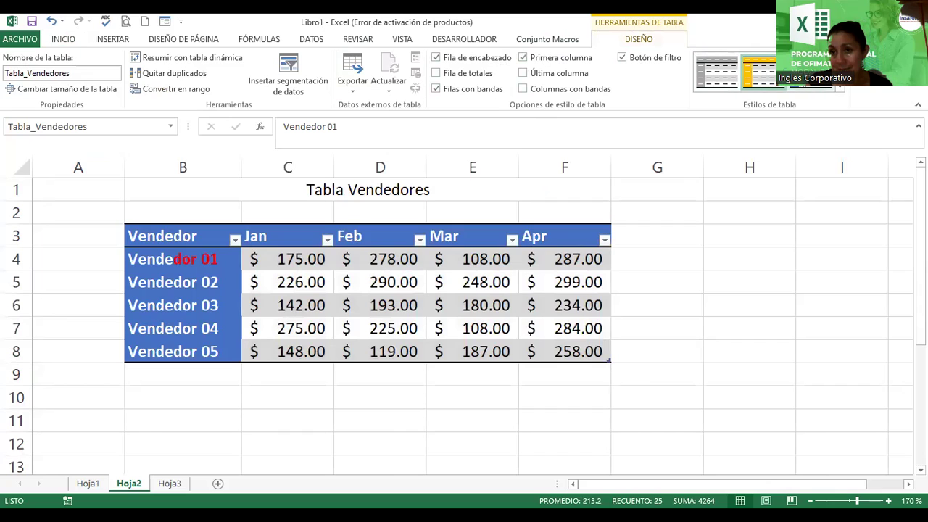
- Add a Total row to Tabla_Vendedores and check the $1,362.00 Apr total formula in F9
{"action": "key", "text": "ctrl+a"}
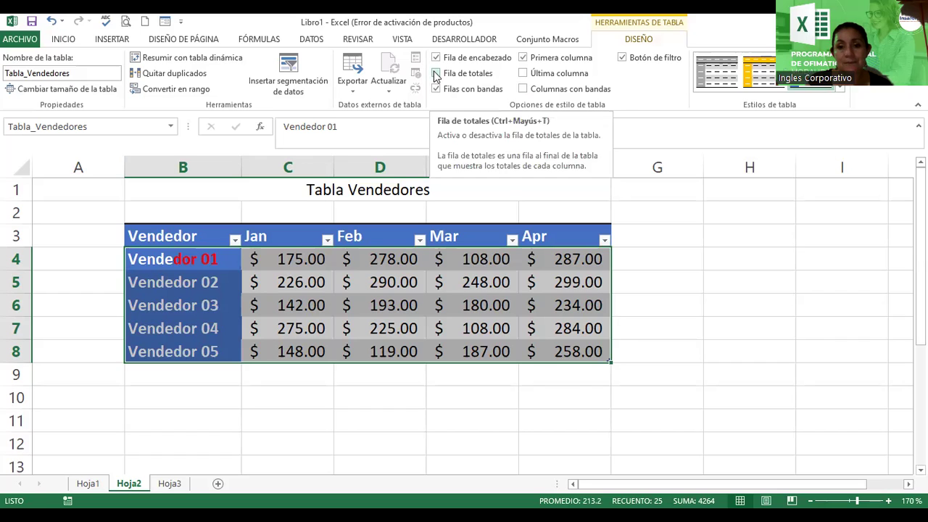
{"action": "left_click", "coordinate": [436, 74]}
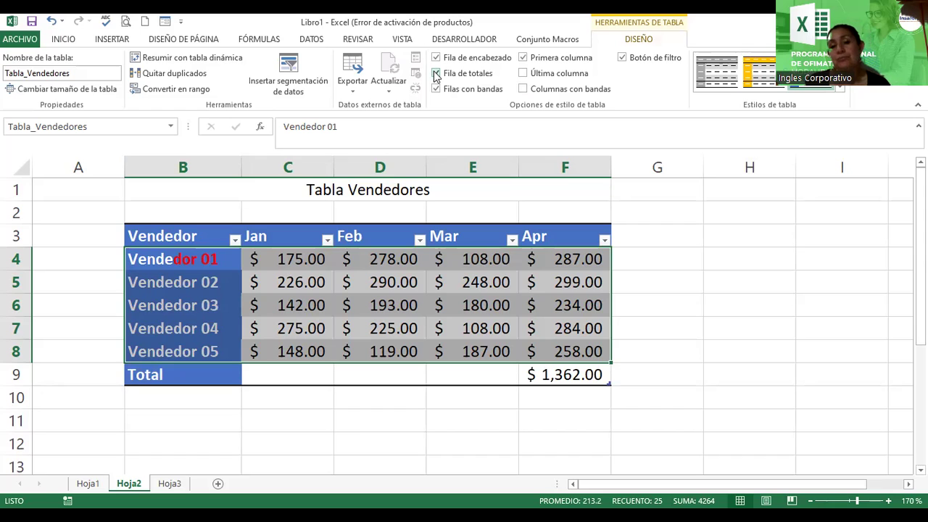
{"action": "left_click", "coordinate": [548, 375]}
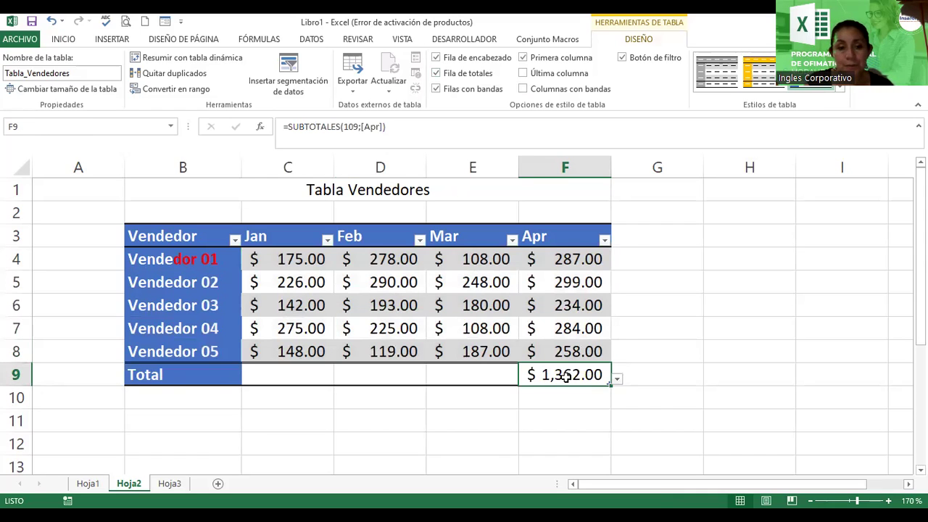
{"action": "double_click", "coordinate": [569, 376]}
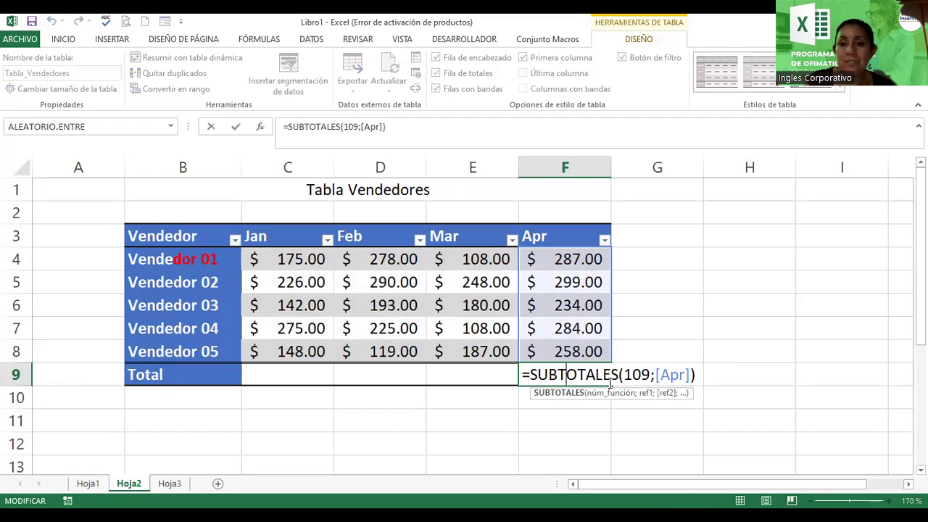
{"action": "key", "text": "Return"}
{"action": "left_click", "coordinate": [589, 343]}
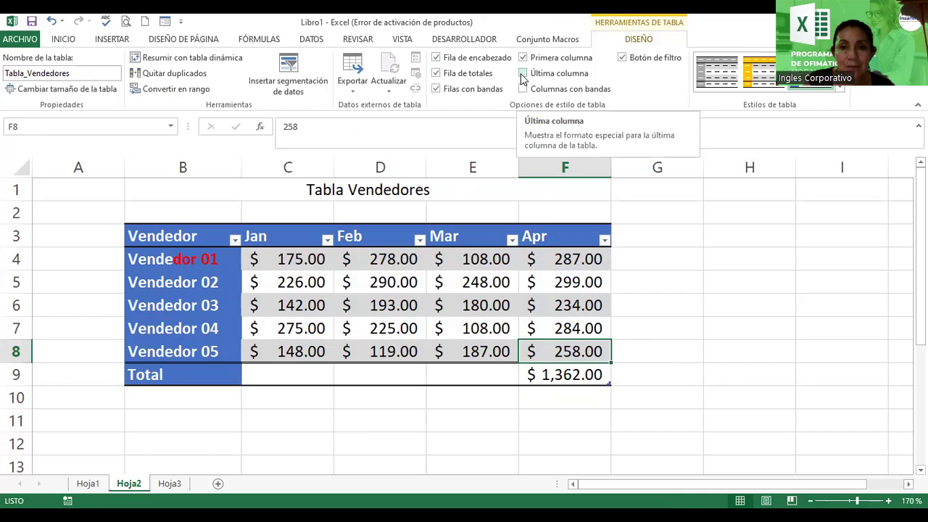
- Emphasise the last (Apr) column instead of the first, trying banded columns briefly
{"action": "left_click", "coordinate": [522, 74]}
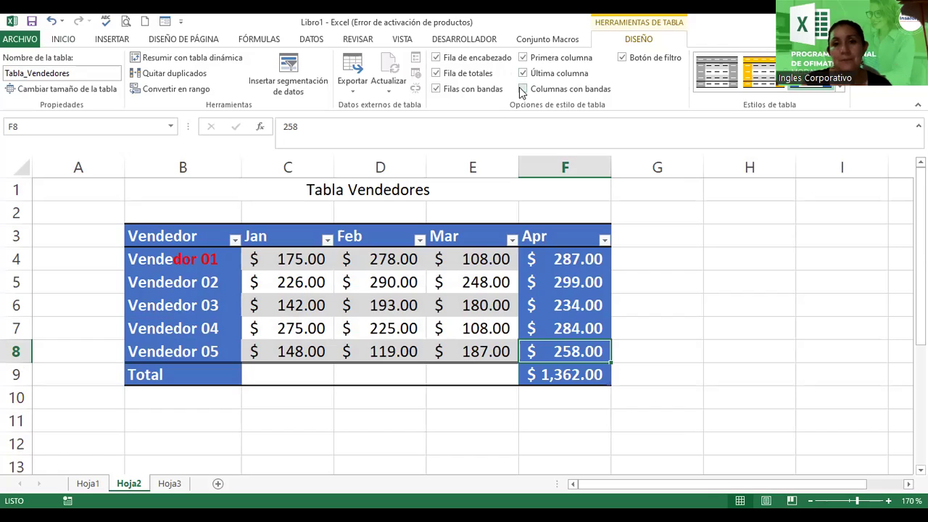
{"action": "left_click", "coordinate": [522, 90]}
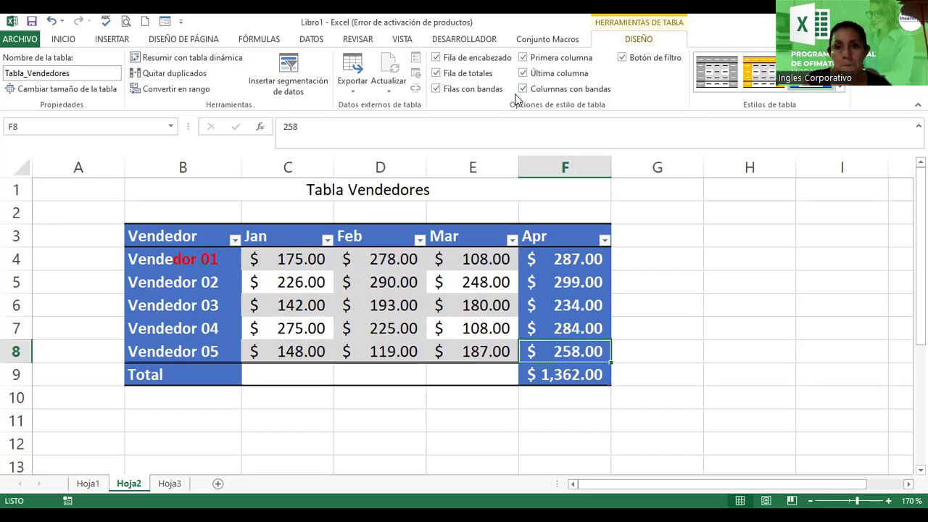
{"action": "left_click", "coordinate": [522, 89]}
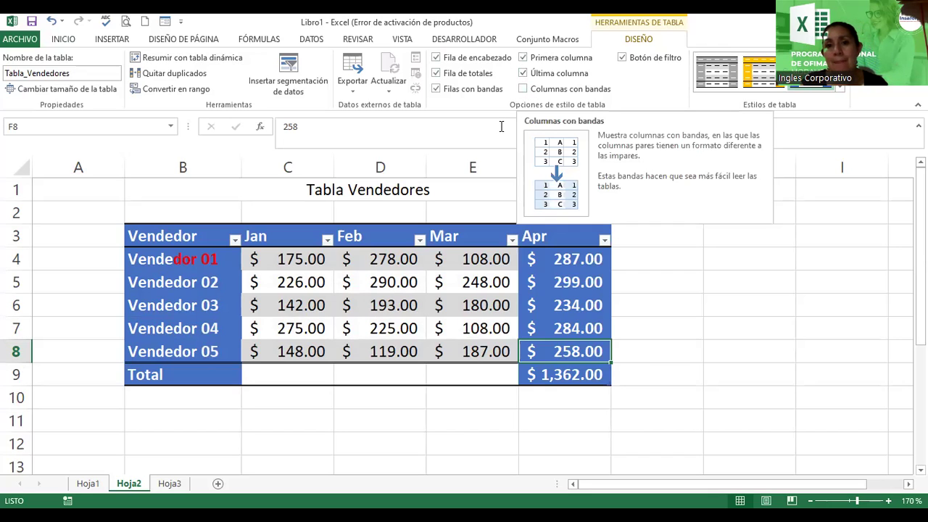
{"action": "left_click", "coordinate": [523, 58]}
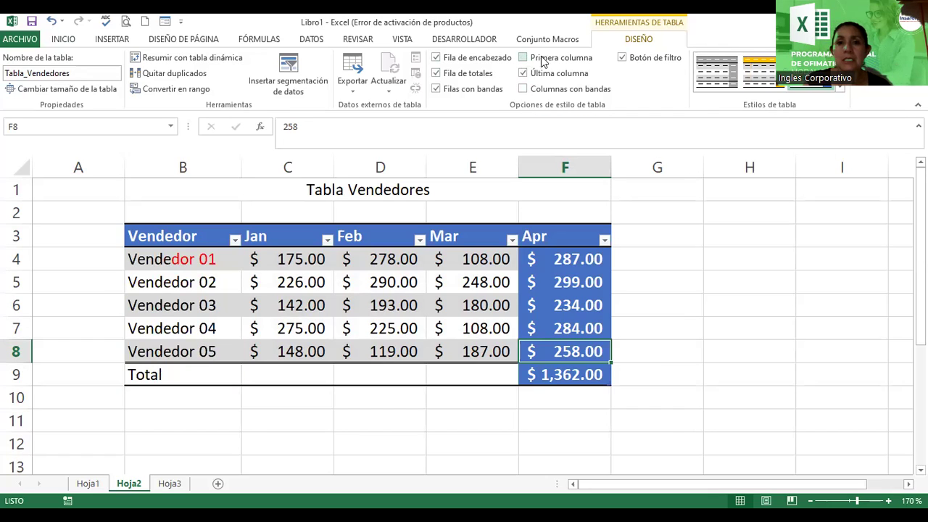
- Toggle the header row and total row off and back on, keeping both
{"action": "left_click", "coordinate": [436, 58]}
{"action": "left_click", "coordinate": [436, 58]}
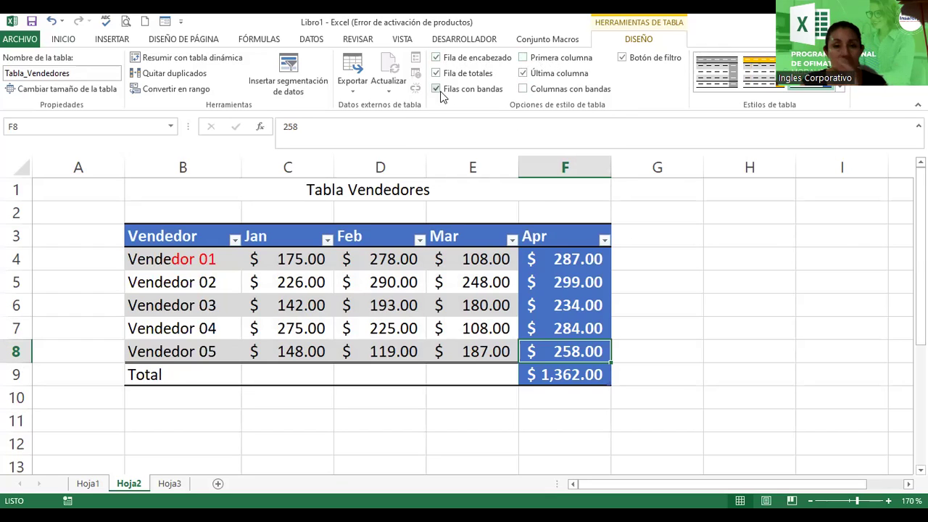
{"action": "left_click", "coordinate": [435, 73]}
{"action": "left_click", "coordinate": [434, 74]}
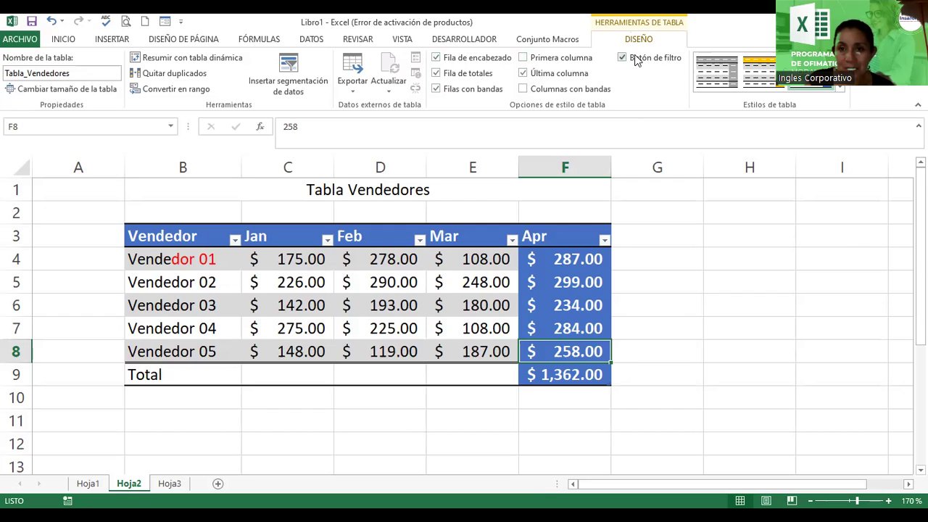
- Select a cell in Tabla_Vendedores and turn off its header filter buttons
{"action": "left_click", "coordinate": [387, 292]}
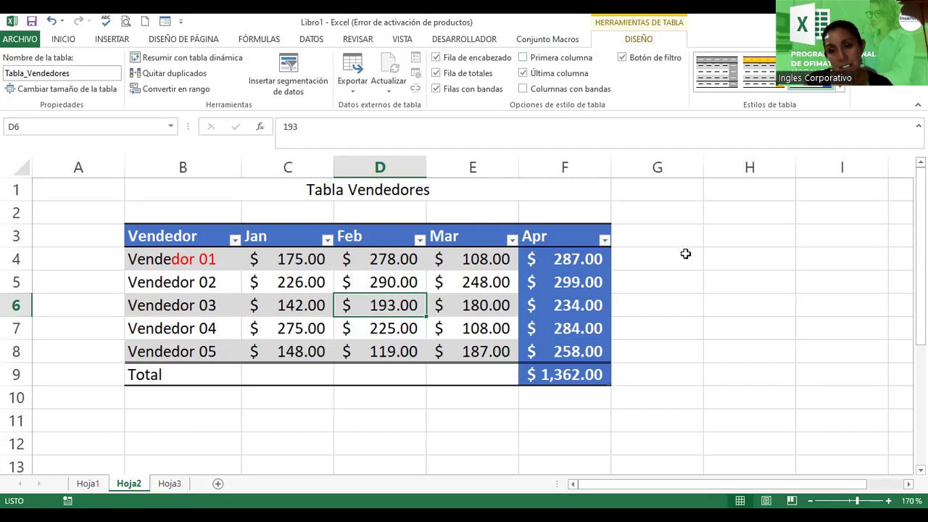
{"action": "left_click", "coordinate": [710, 251]}
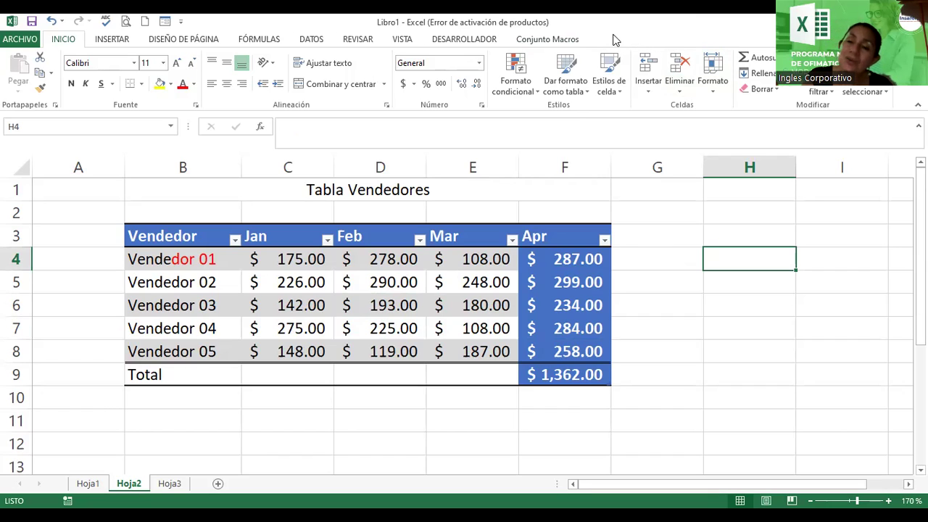
{"action": "left_click", "coordinate": [308, 282]}
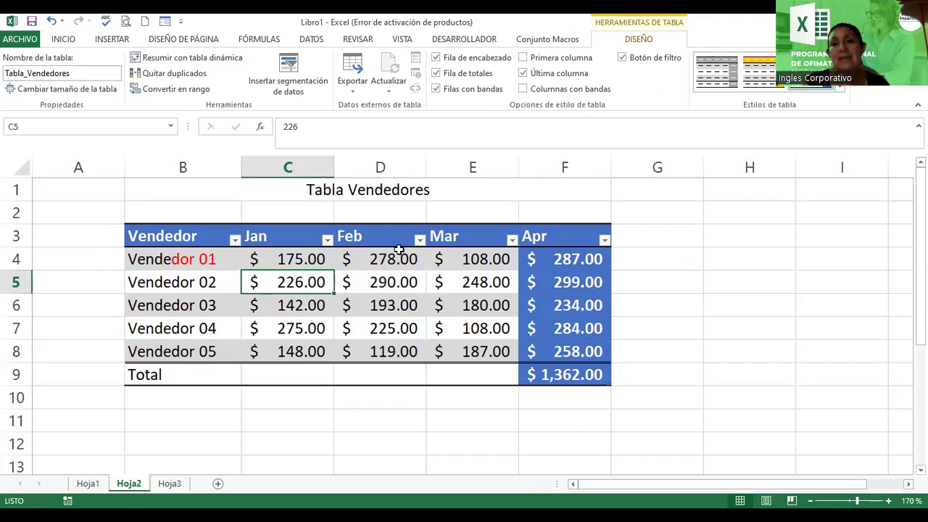
{"action": "left_click", "coordinate": [622, 58]}
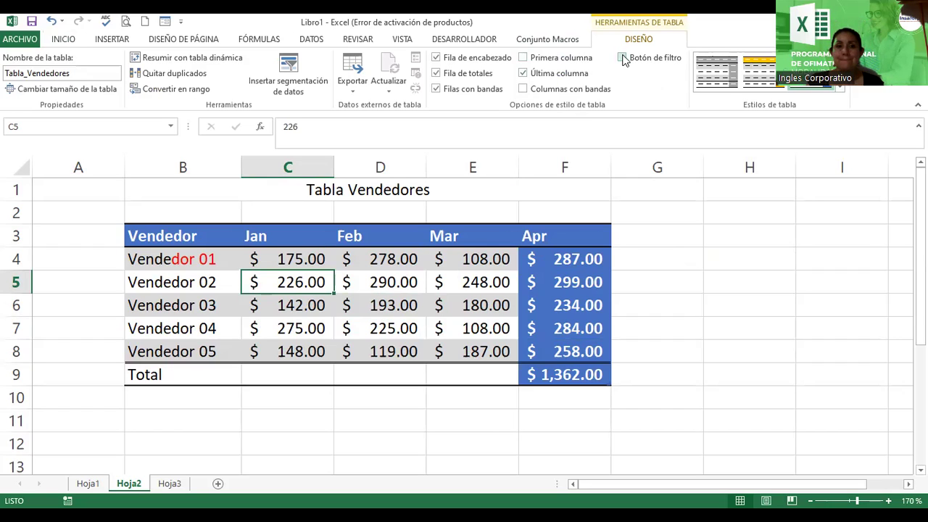
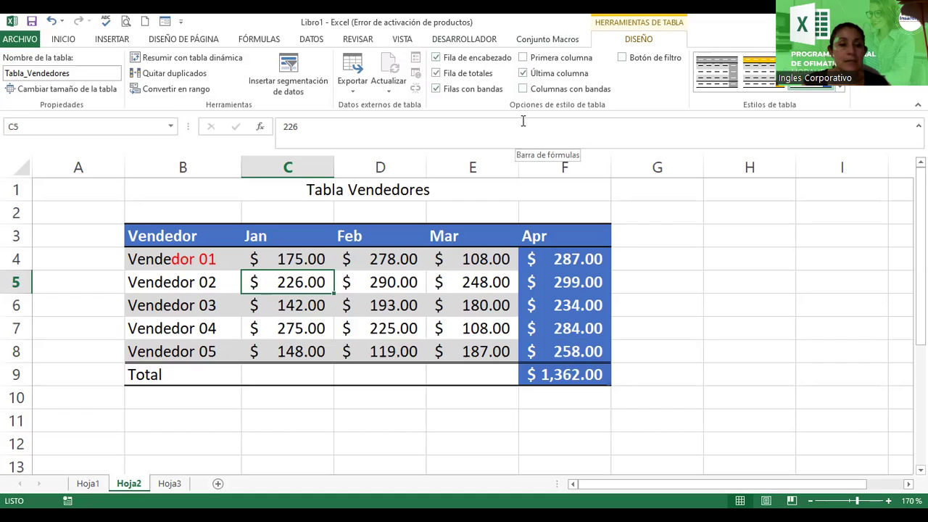
- On Hoja1, give the periods table a light orange style with banded rows but no banded columns
{"action": "left_click", "coordinate": [88, 484]}
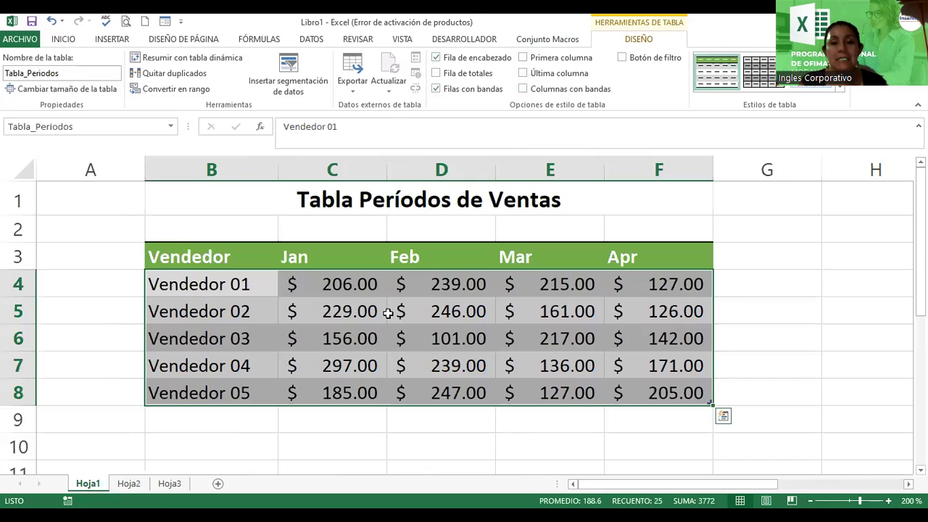
{"action": "left_click", "coordinate": [437, 304]}
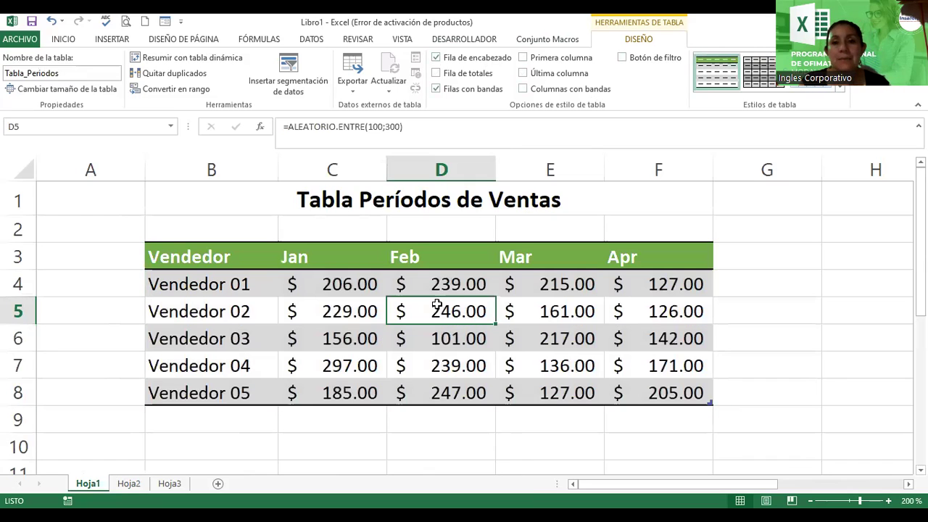
{"action": "left_click", "coordinate": [522, 89]}
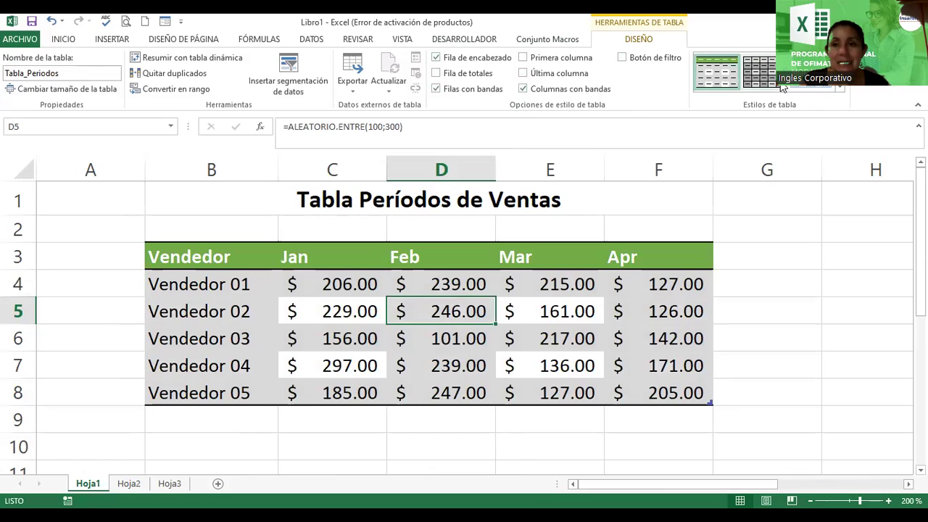
{"action": "left_click", "coordinate": [840, 94]}
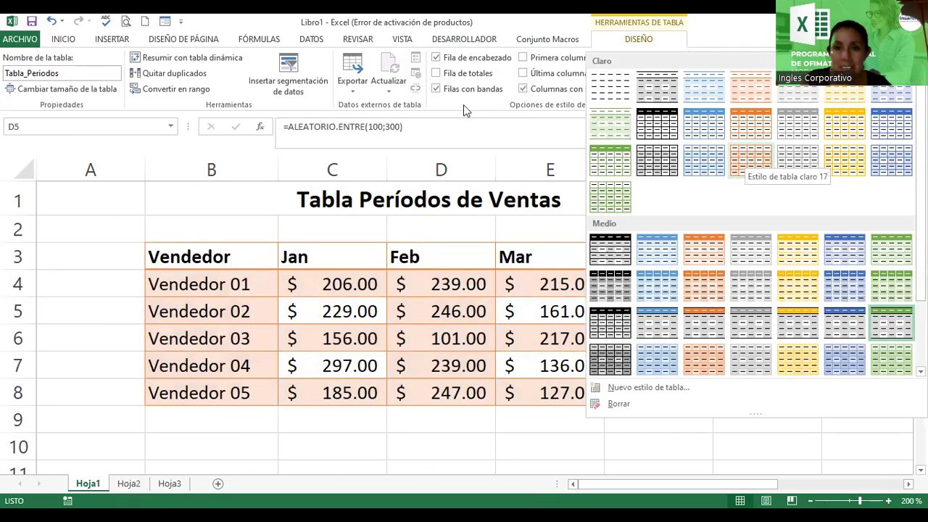
{"action": "left_click", "coordinate": [526, 90]}
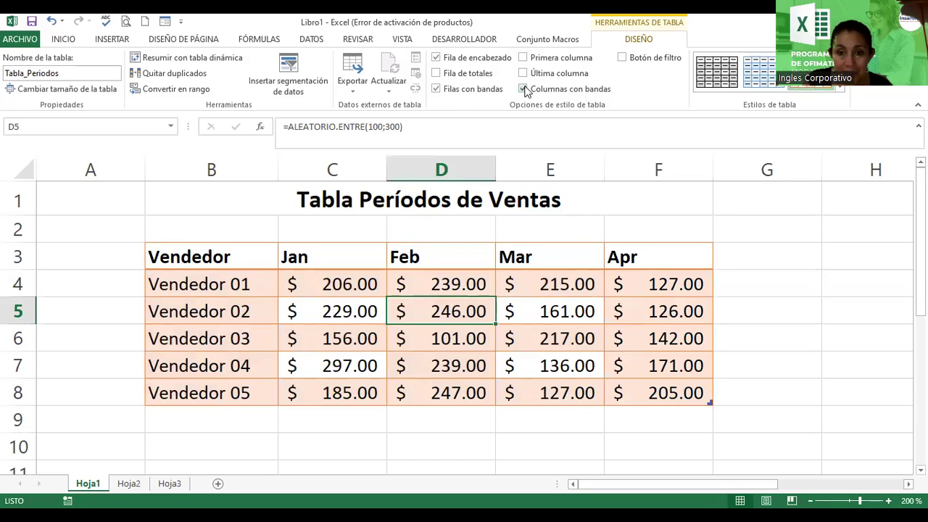
{"action": "left_click", "coordinate": [526, 90]}
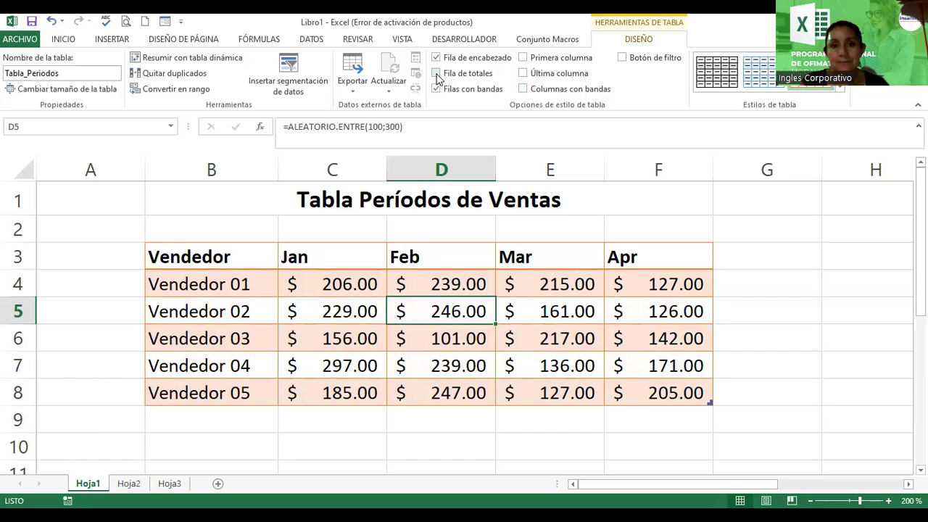
- Add a Total row and check F9's Apr total formula =SUBTOTALES(109;[Apr]) showing 1,102.00
{"action": "left_click", "coordinate": [436, 74]}
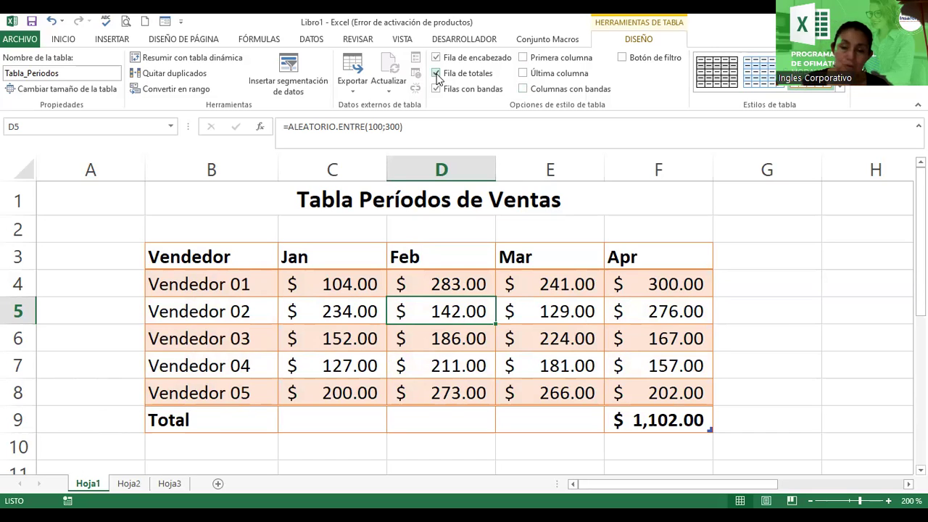
{"action": "left_click", "coordinate": [660, 420]}
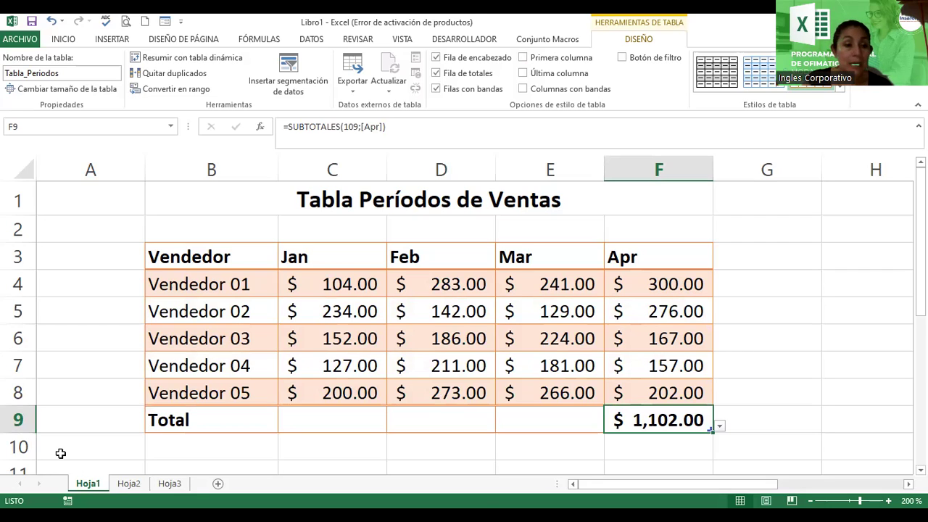
- Rename the Hoja1 sheet to Tabla1
{"action": "double_click", "coordinate": [87, 486]}
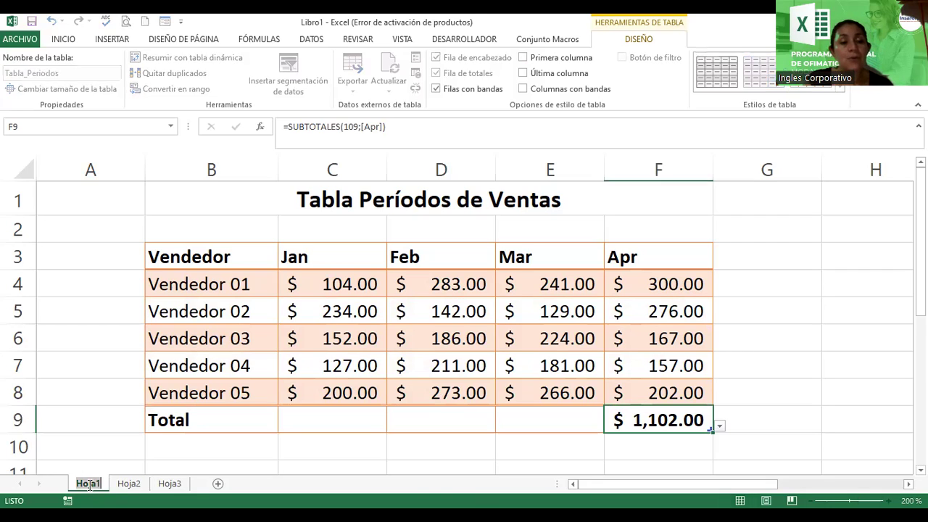
{"action": "key", "text": "BackSpace"}
{"action": "type", "text": "Fe"}
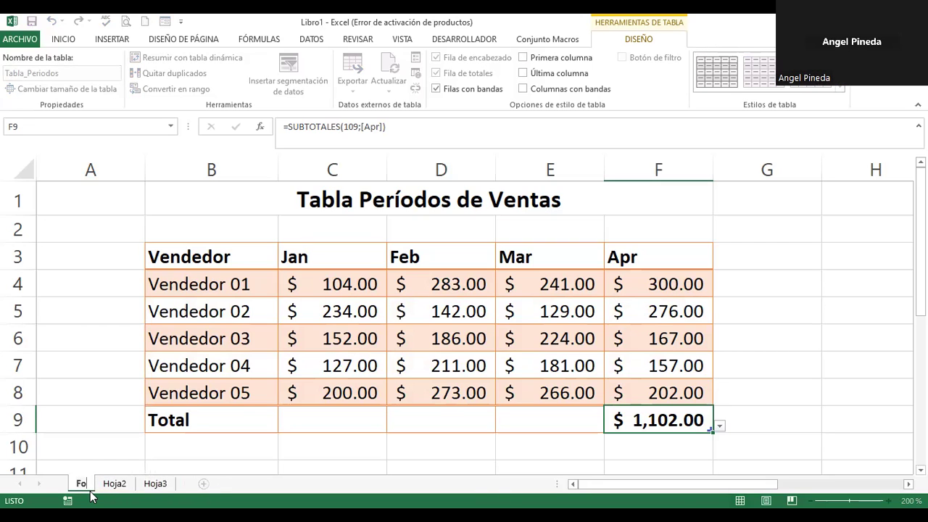
{"action": "key", "text": "BackSpace"}
{"action": "key", "text": "BackSpace"}
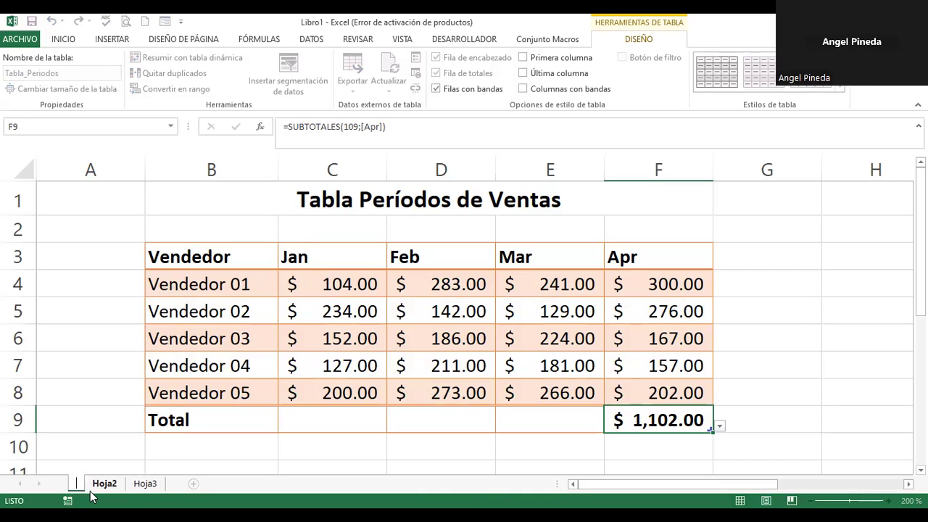
{"action": "type", "text": "Tabla"}
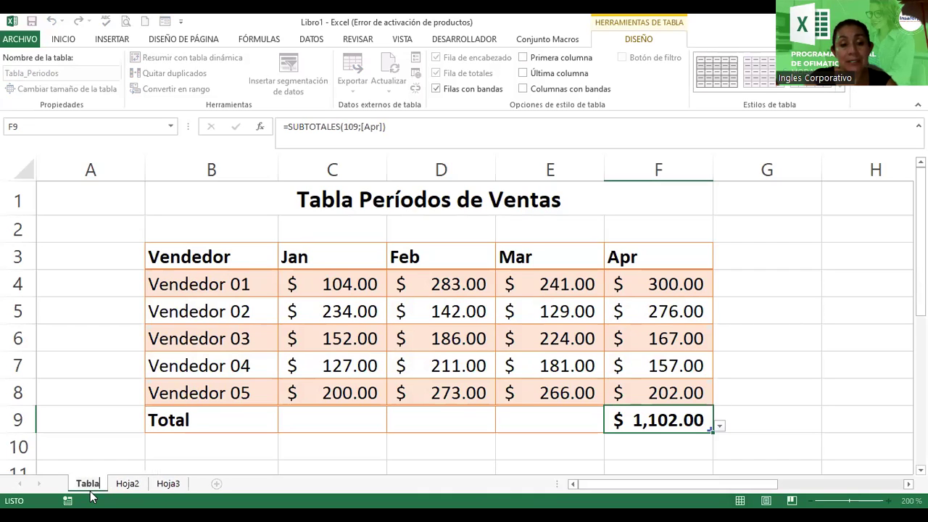
{"action": "type", "text": "1"}
{"action": "key", "text": "Return"}
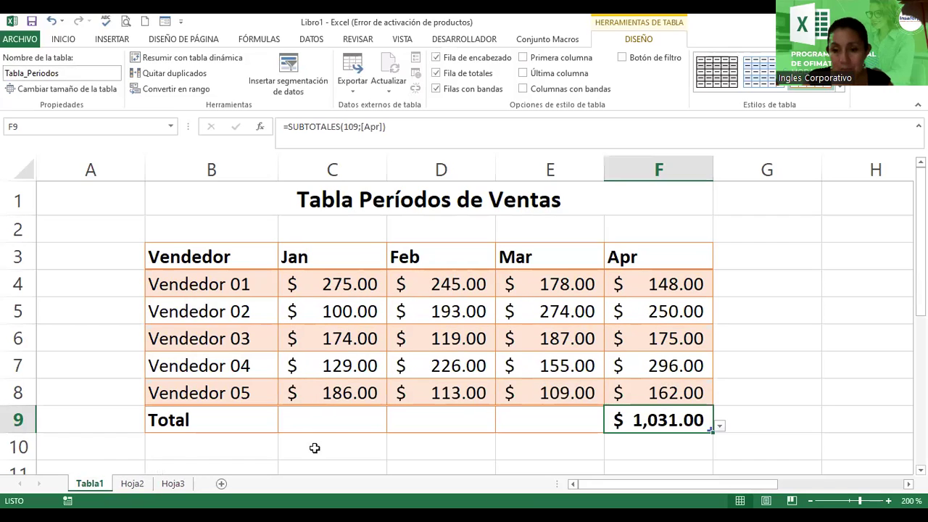
- Toggle the table's Total row off and on twice, leaving it shown
{"action": "left_click", "coordinate": [631, 335]}
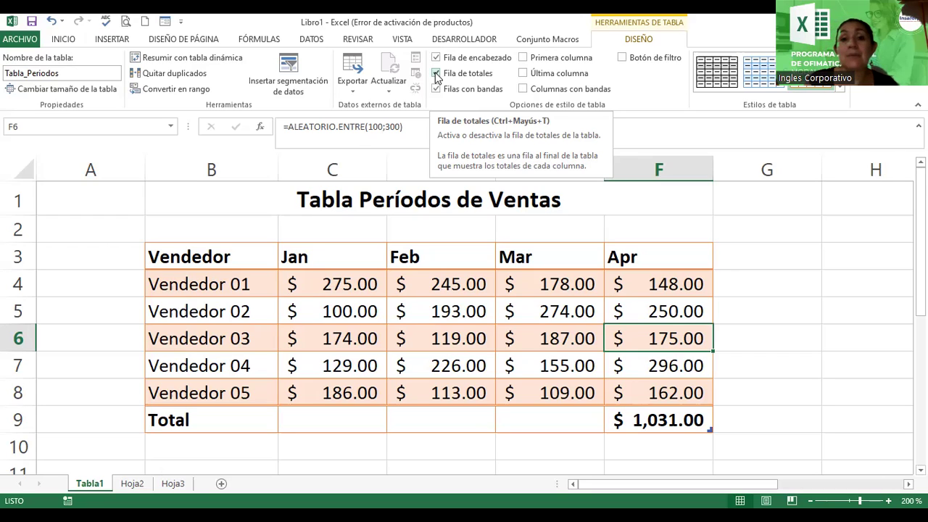
{"action": "left_click", "coordinate": [437, 75]}
{"action": "left_click", "coordinate": [437, 74]}
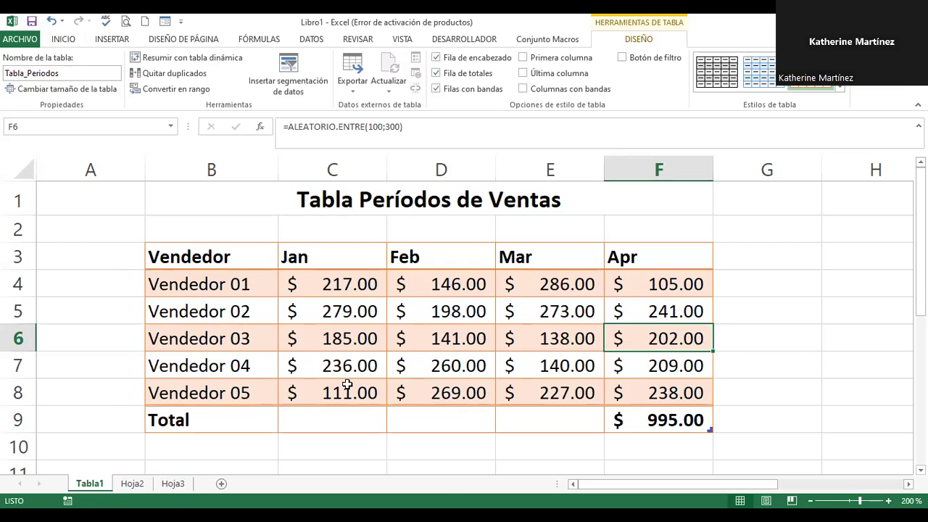
{"action": "left_click", "coordinate": [439, 398]}
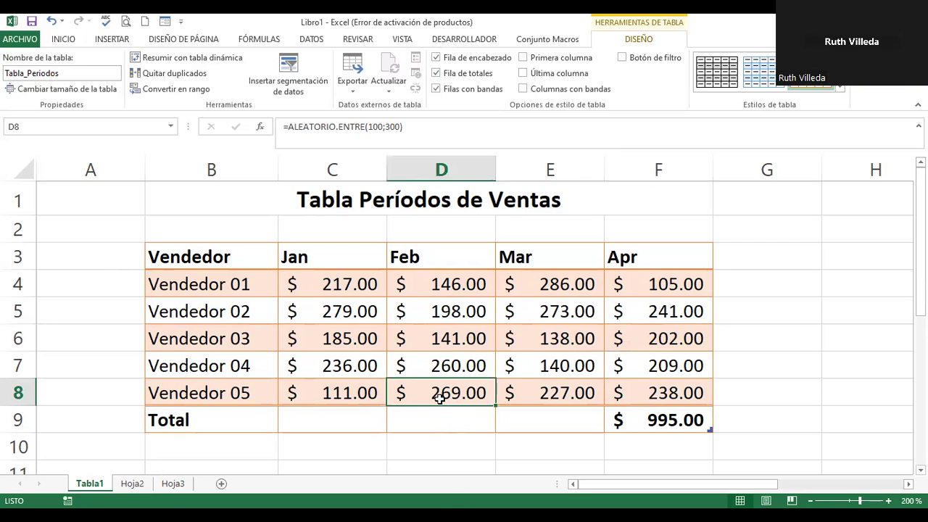
{"action": "left_click", "coordinate": [436, 73]}
{"action": "left_click", "coordinate": [435, 73]}
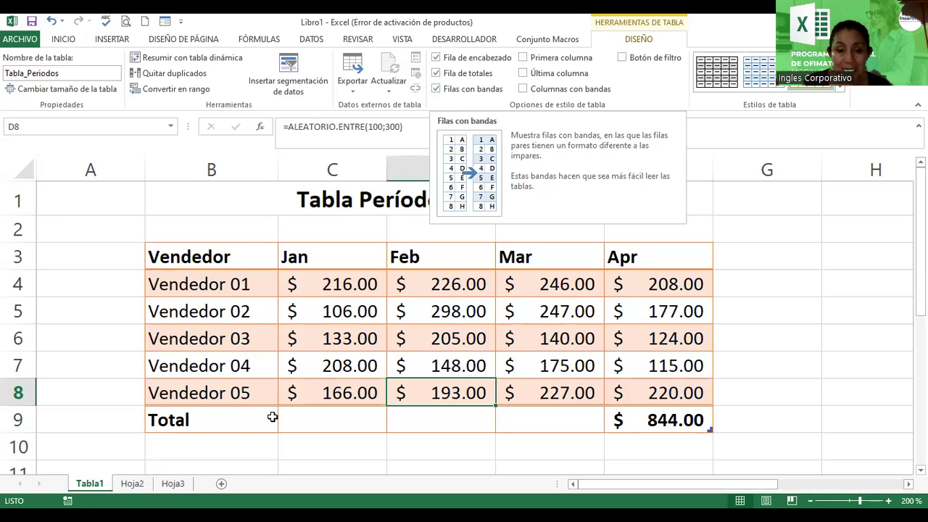
- Fill the empty Total row cells under Jan, Feb and Mar (C9:E9) yellow
{"action": "left_click", "coordinate": [303, 429]}
{"action": "left_click", "coordinate": [442, 419]}
{"action": "left_click_drag", "start_coordinate": [550, 422], "coordinate": [355, 427]}
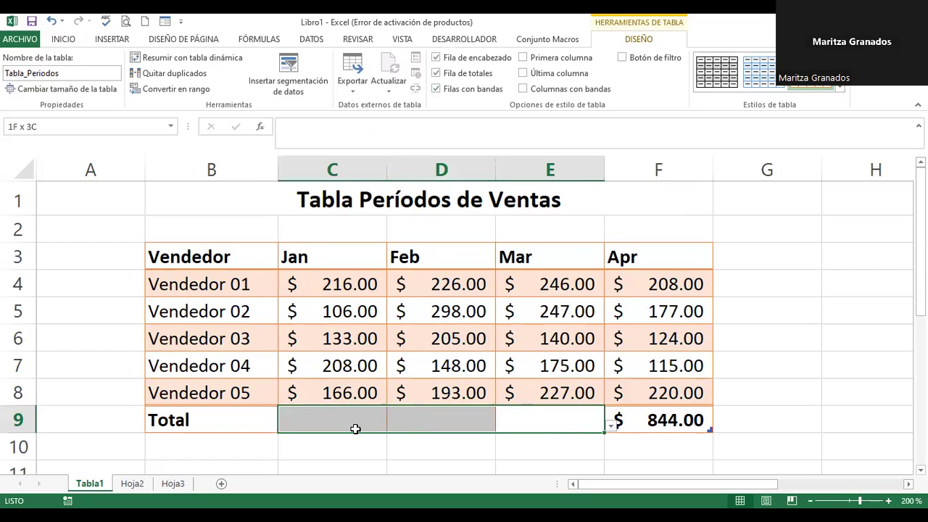
{"action": "left_click", "coordinate": [65, 39]}
{"action": "left_click", "coordinate": [158, 85]}
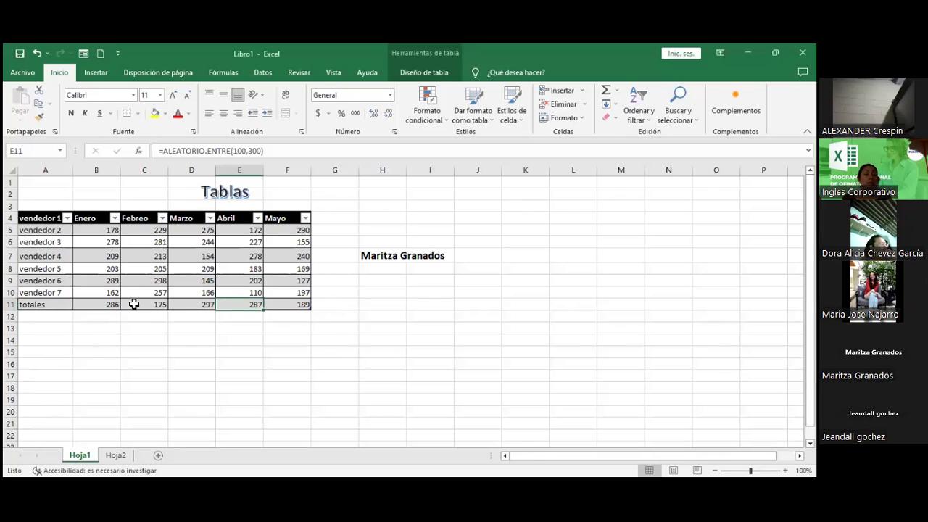
- Select cell A4 in the vendedor sales table and browse the table style gallery without choosing
{"action": "left_click", "coordinate": [280, 307]}
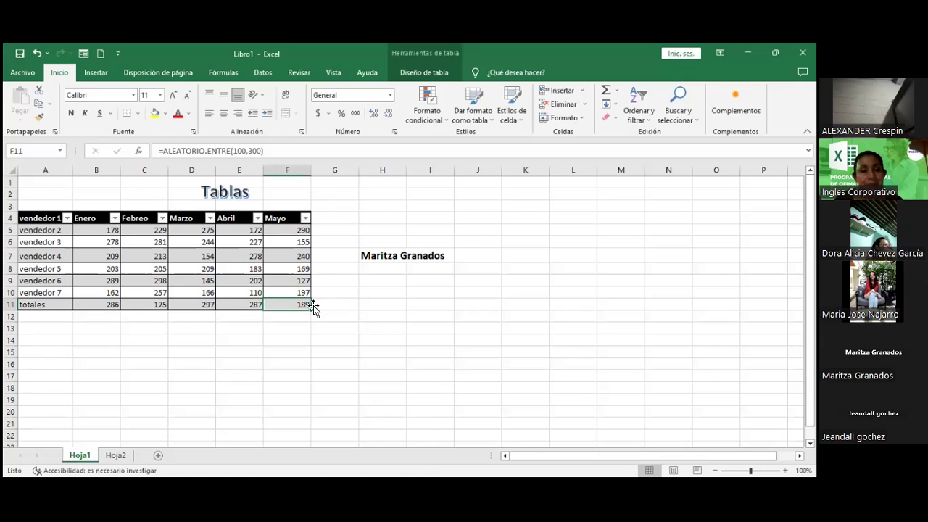
{"action": "left_click", "coordinate": [346, 254]}
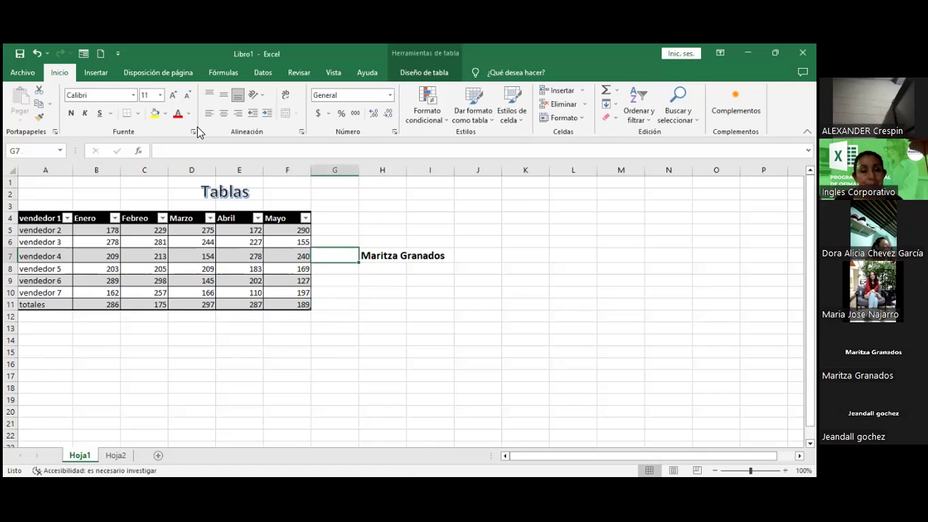
{"action": "left_click", "coordinate": [55, 219]}
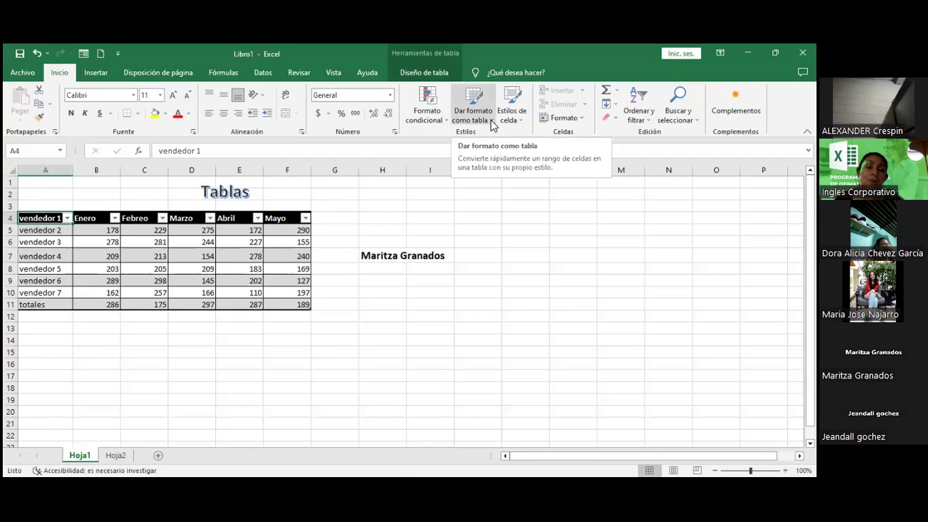
{"action": "left_click", "coordinate": [473, 105]}
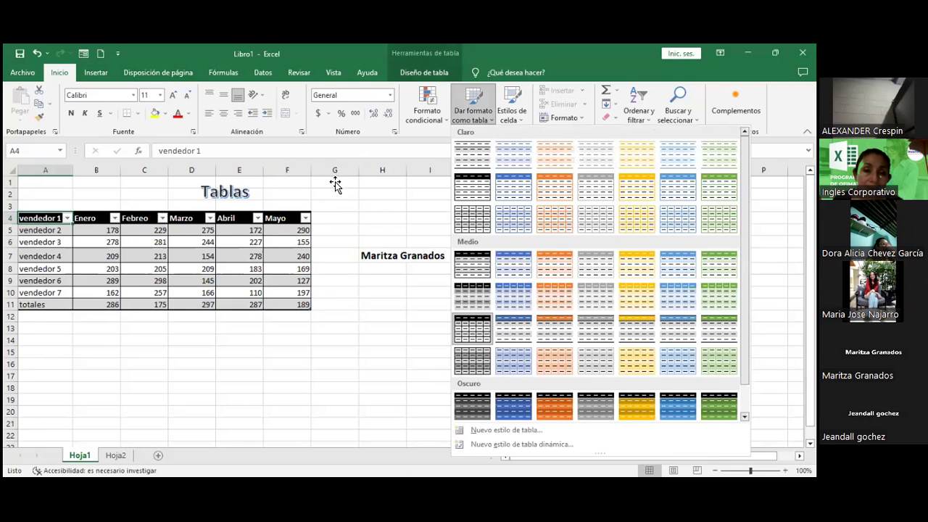
{"action": "left_click", "coordinate": [245, 98]}
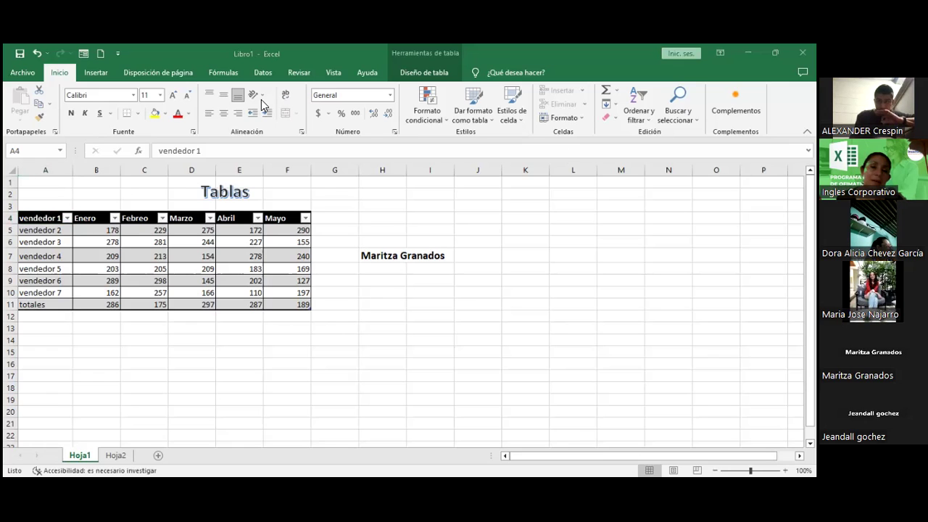
- Extend the selection down the vendedor column to A11 and show the Diseño de tabla options
{"action": "left_click", "coordinate": [146, 45]}
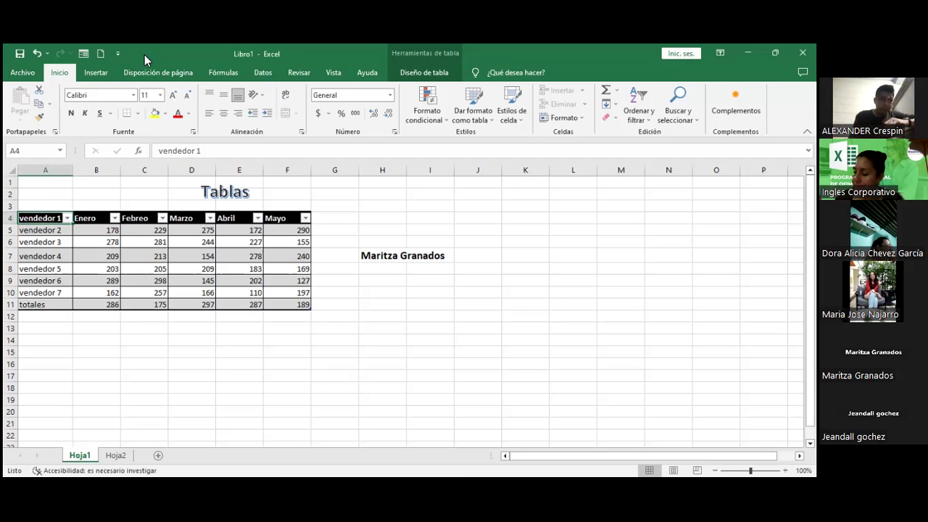
{"action": "key", "text": "ctrl+shift+Down"}
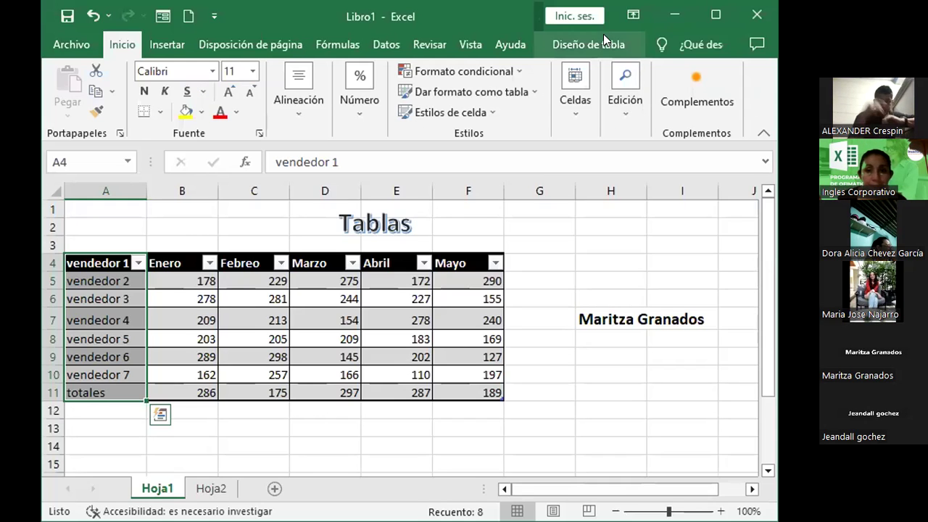
{"action": "left_click", "coordinate": [603, 40]}
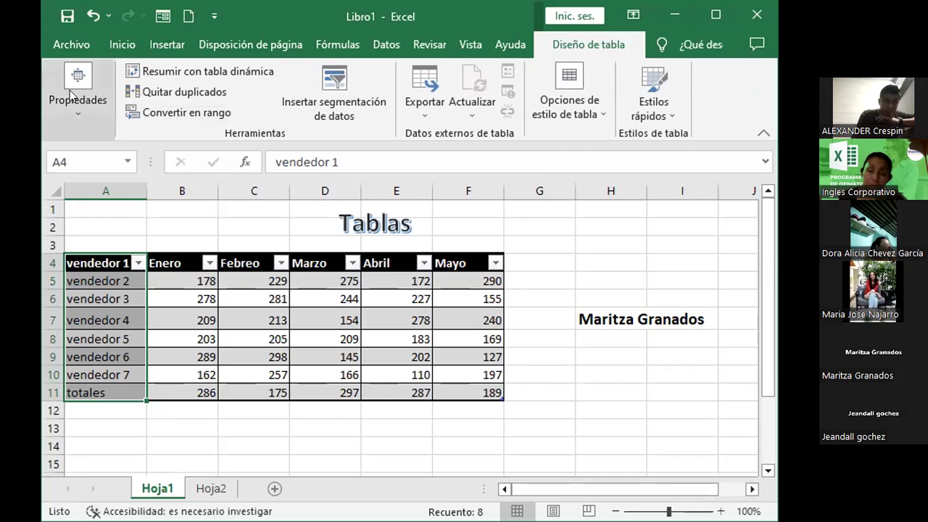
- Toggle Fila de totales on and off repeatedly, ending with the Total row shown
{"action": "left_click", "coordinate": [605, 105]}
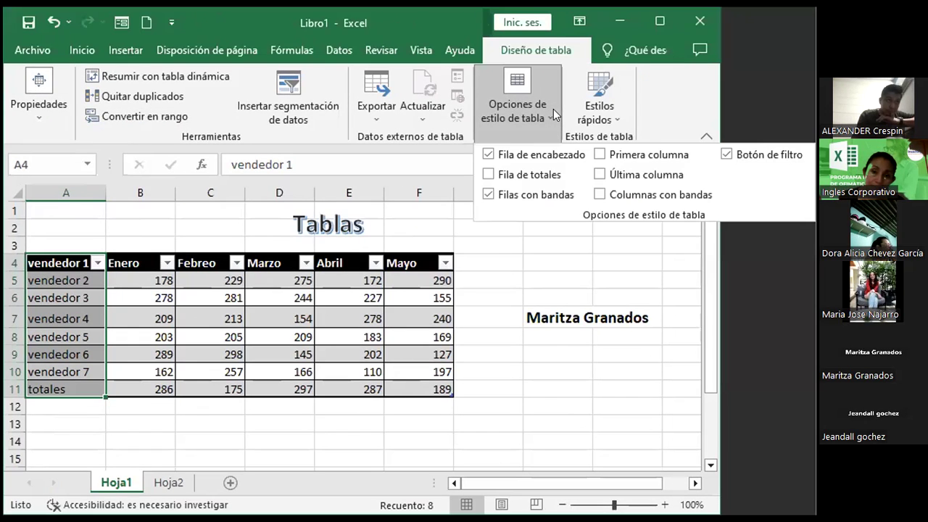
{"action": "left_click", "coordinate": [487, 175]}
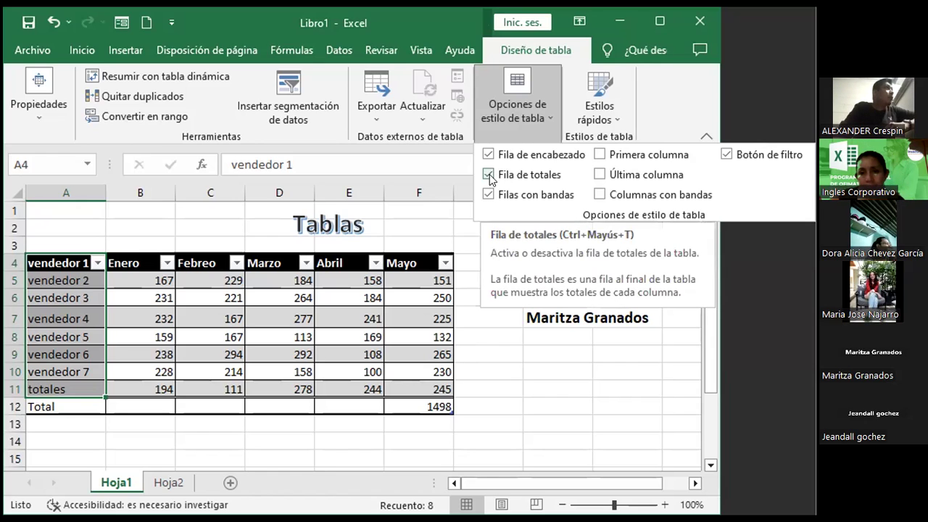
{"action": "left_click", "coordinate": [488, 175]}
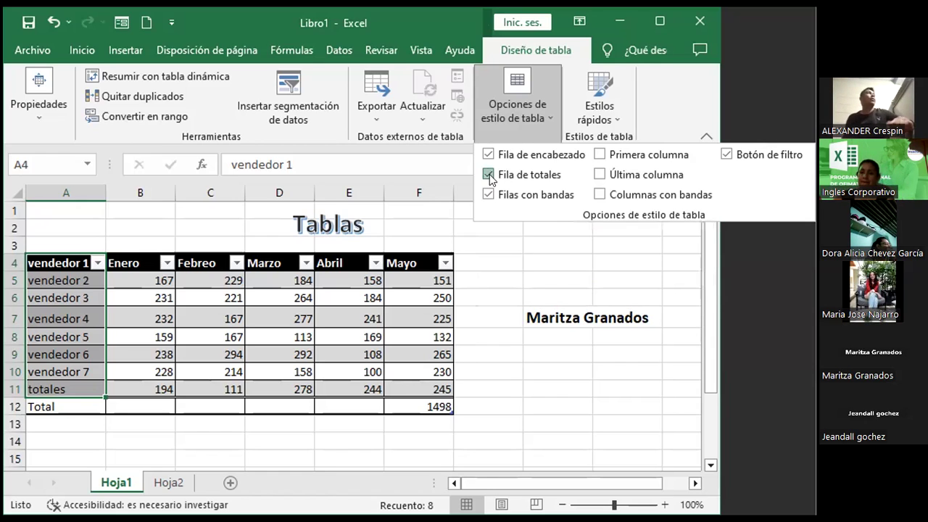
{"action": "left_click", "coordinate": [488, 175]}
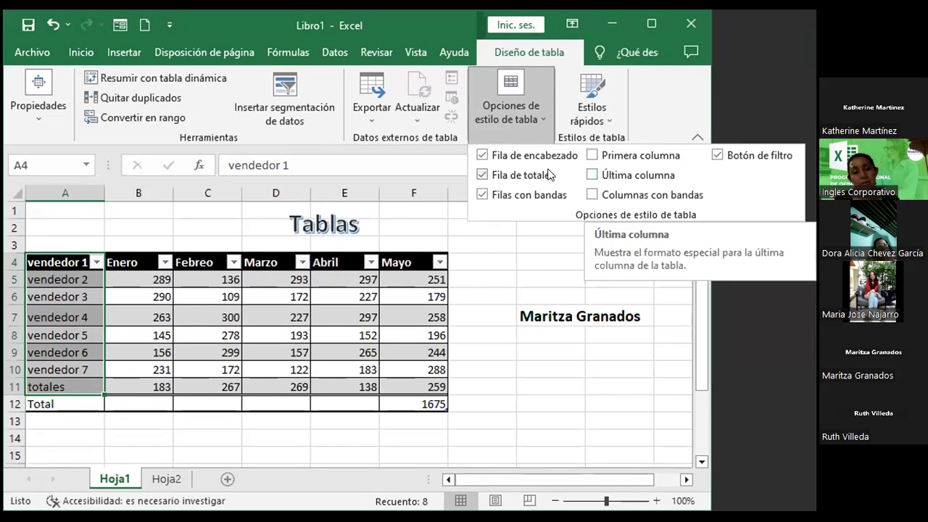
{"action": "left_click", "coordinate": [489, 175]}
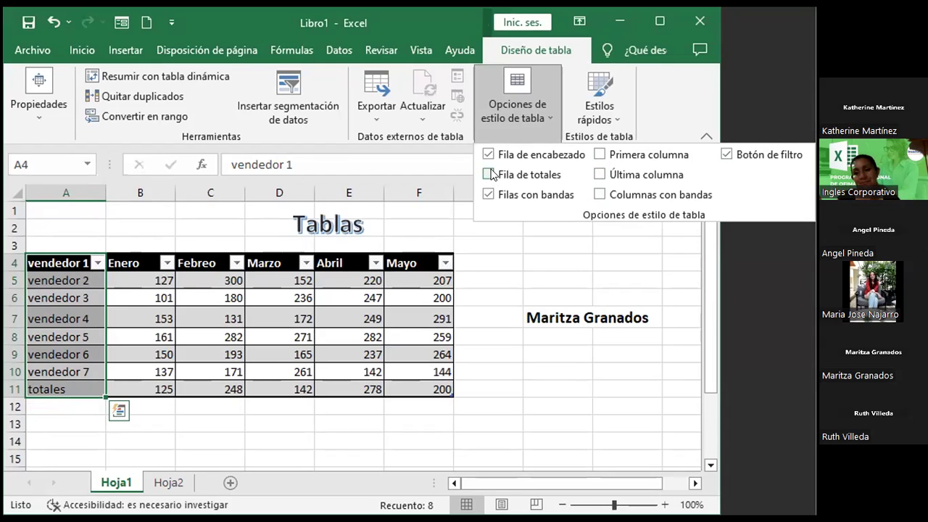
{"action": "left_click", "coordinate": [489, 175]}
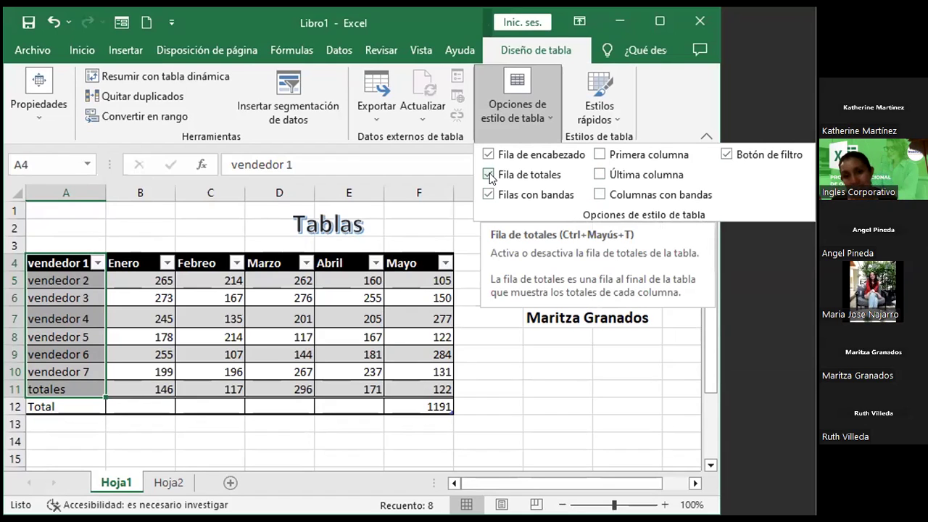
{"action": "left_click", "coordinate": [489, 176]}
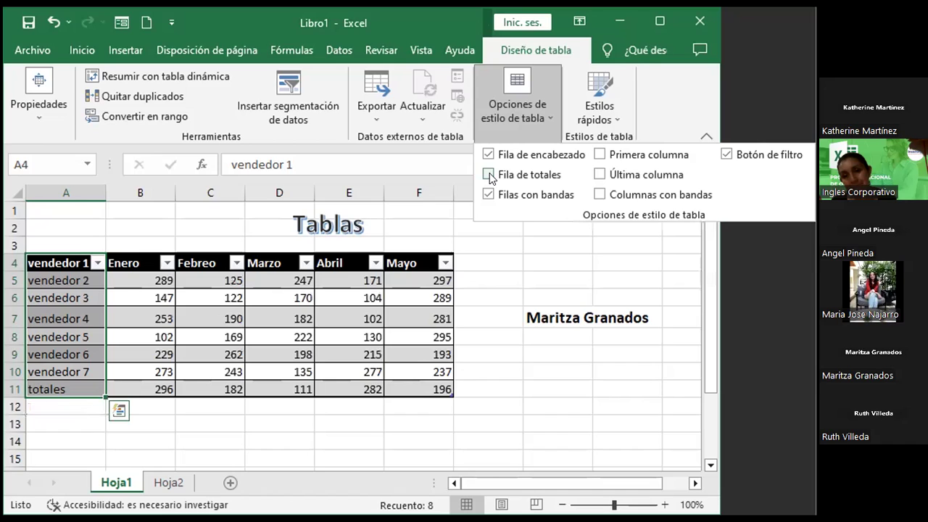
{"action": "left_click", "coordinate": [488, 175]}
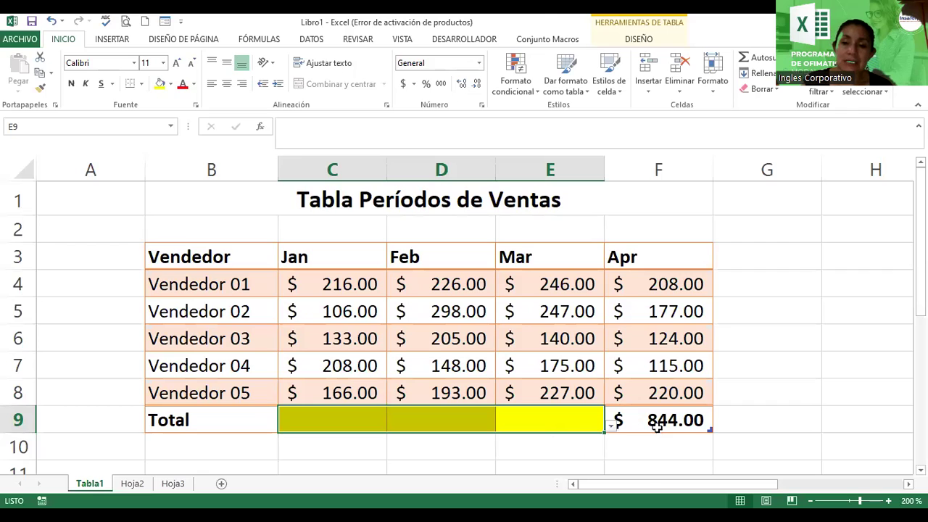
- On Hoja2, select Tabla Vendedores' Apr total in F9 and open its summary-function list
{"action": "left_click", "coordinate": [656, 422]}
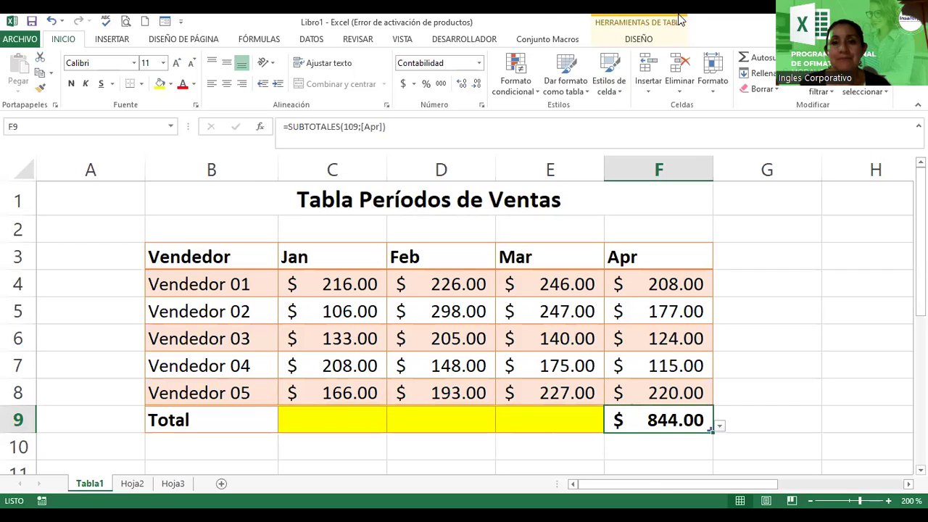
{"action": "left_click", "coordinate": [638, 40]}
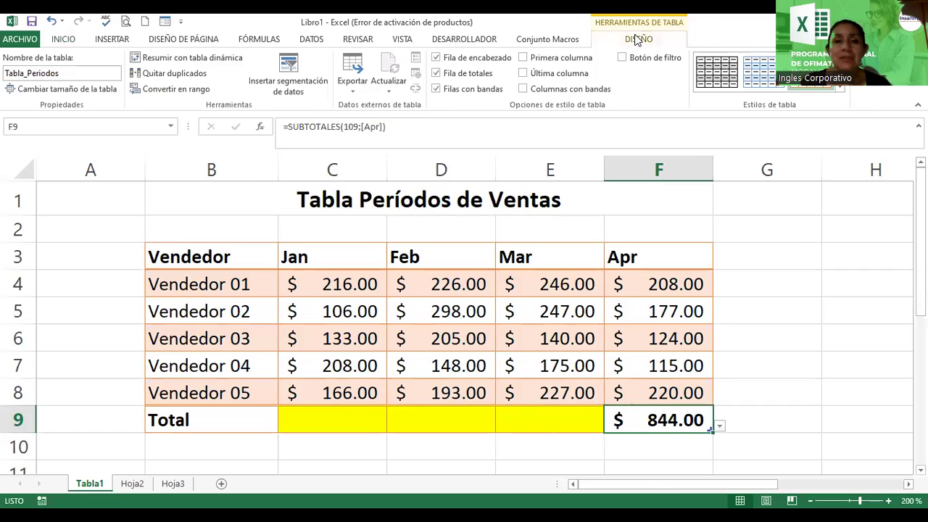
{"action": "left_click", "coordinate": [657, 415]}
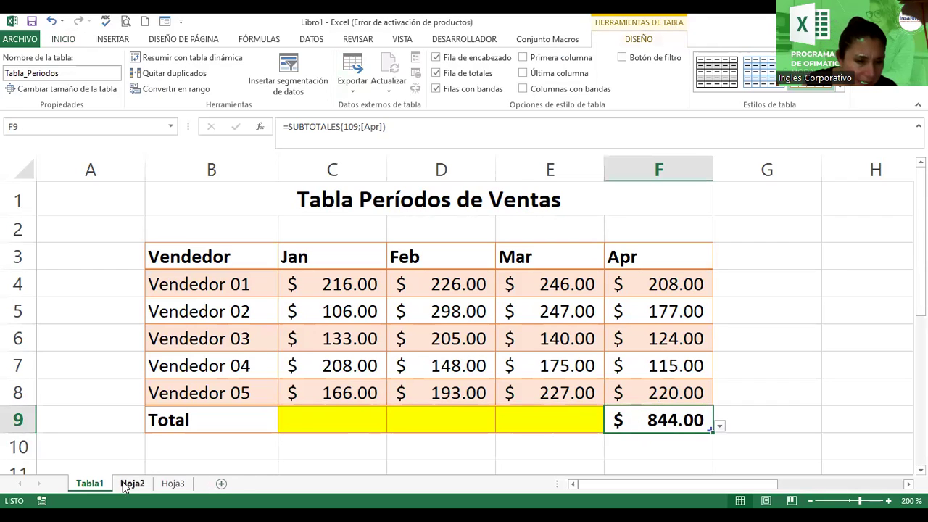
{"action": "left_click", "coordinate": [131, 484]}
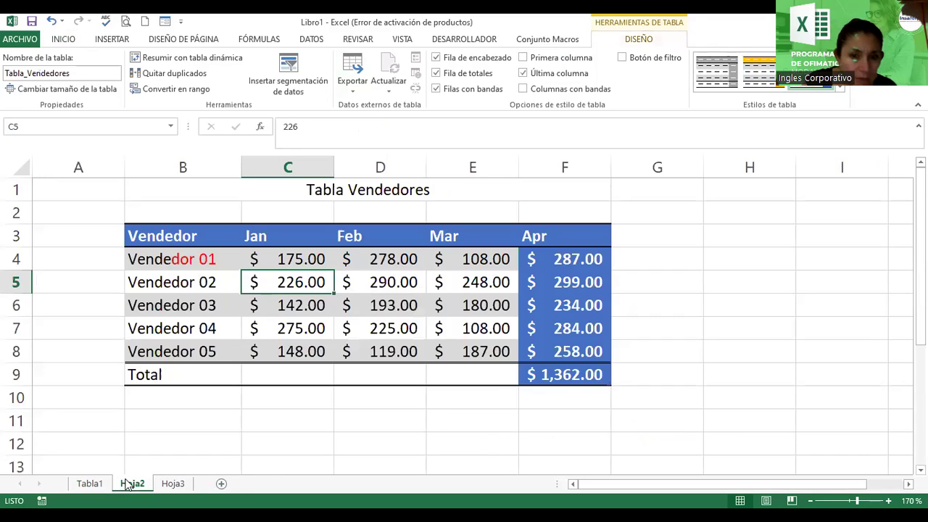
{"action": "left_click", "coordinate": [557, 374]}
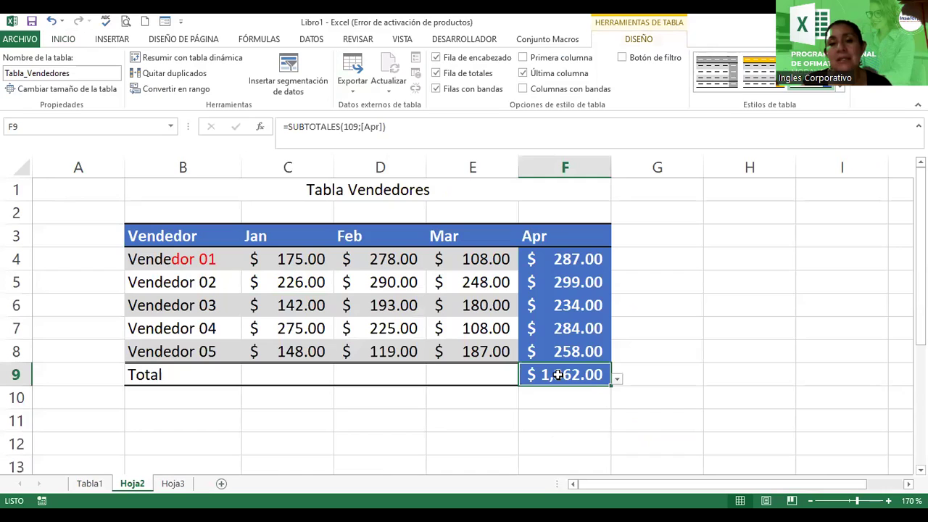
{"action": "left_click", "coordinate": [615, 380]}
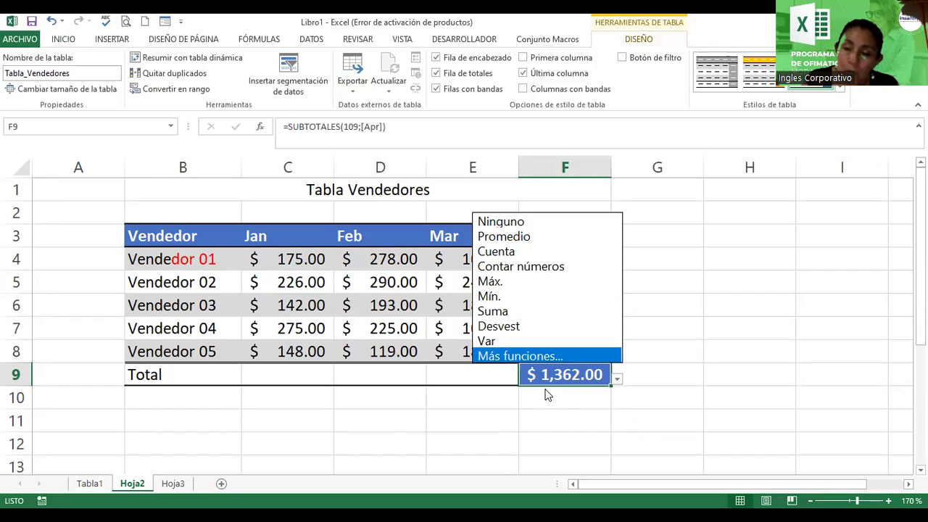
- Try Promedio and Máx. for the Apr total, then restore it to Suma ($1,362.00)
{"action": "left_click", "coordinate": [507, 245]}
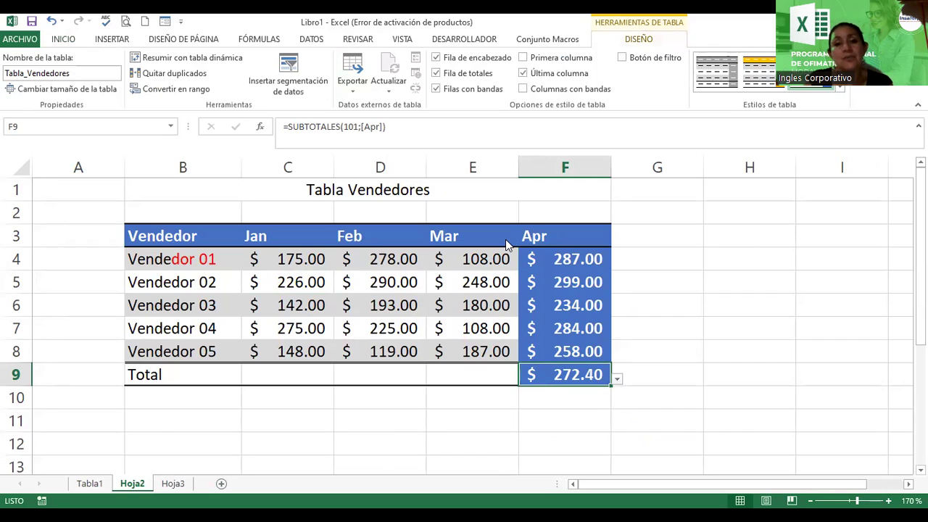
{"action": "left_click", "coordinate": [617, 379]}
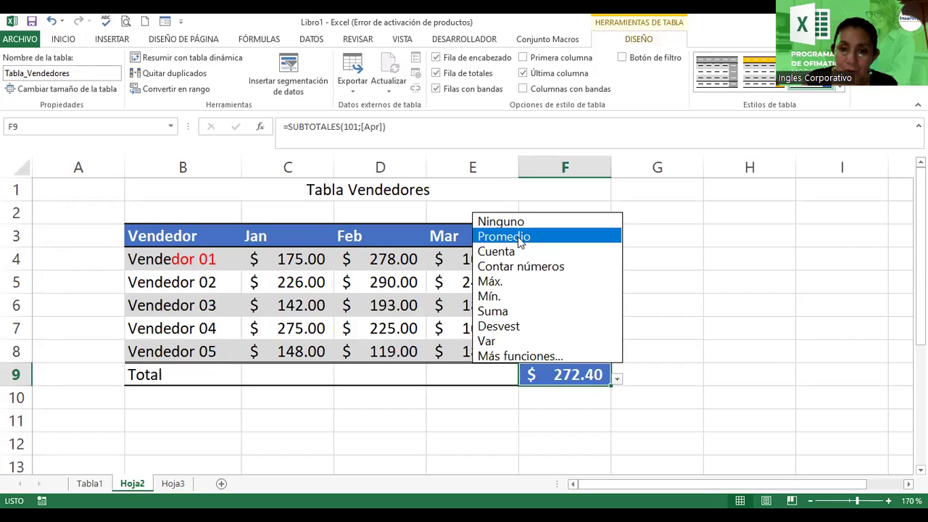
{"action": "left_click", "coordinate": [487, 282]}
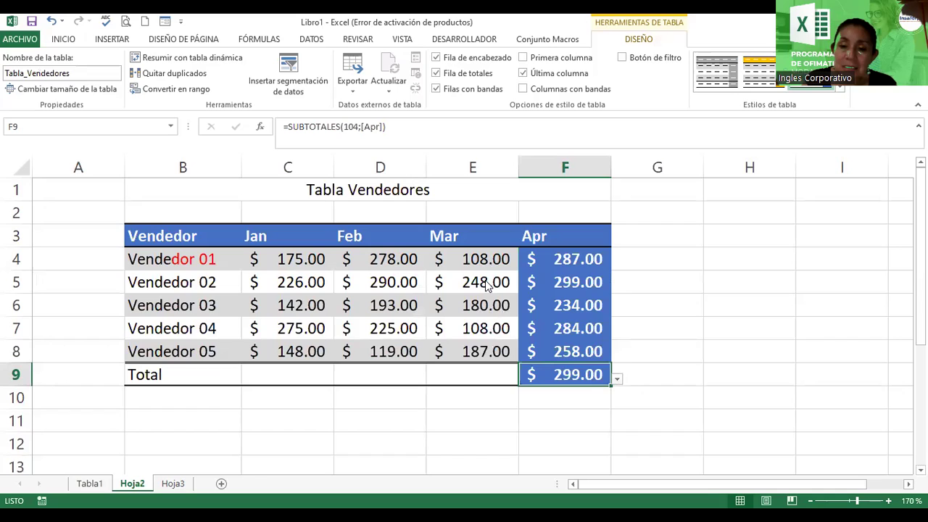
{"action": "left_click", "coordinate": [616, 377]}
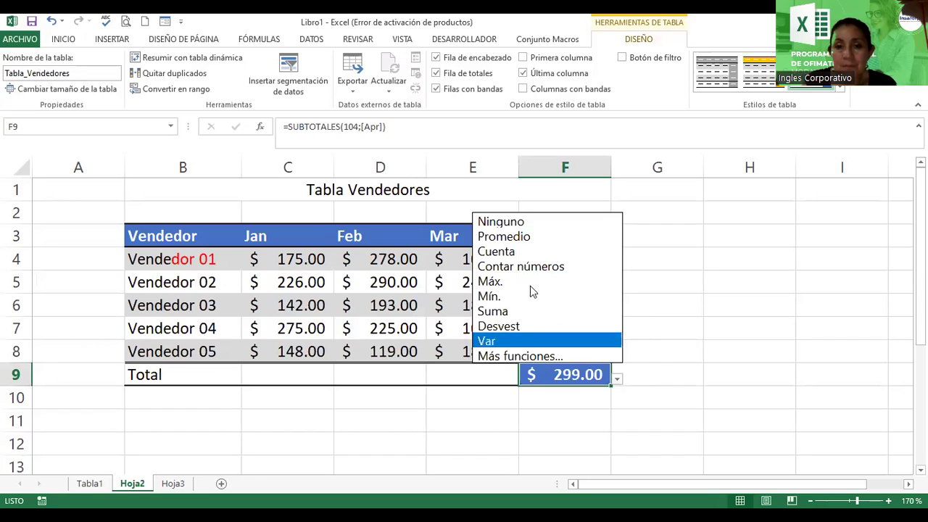
{"action": "left_click", "coordinate": [522, 237]}
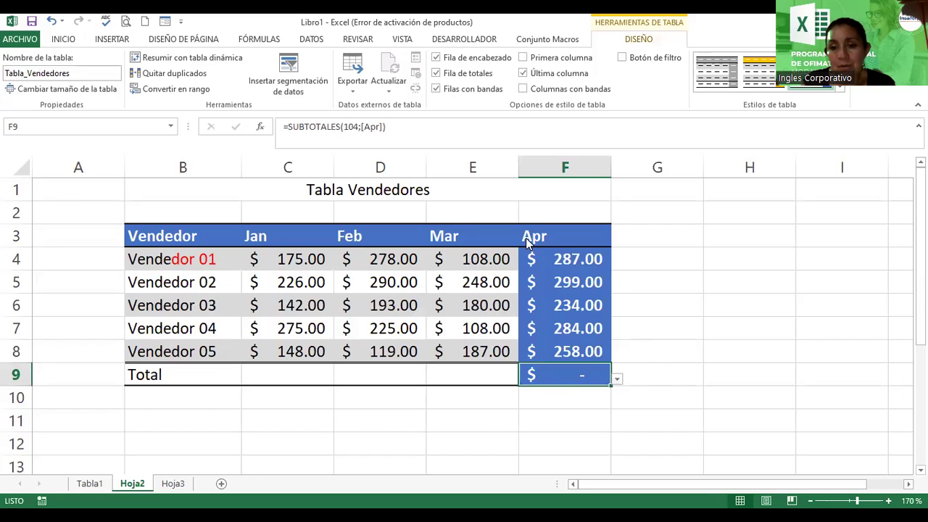
{"action": "left_click", "coordinate": [616, 378]}
{"action": "left_click", "coordinate": [529, 312]}
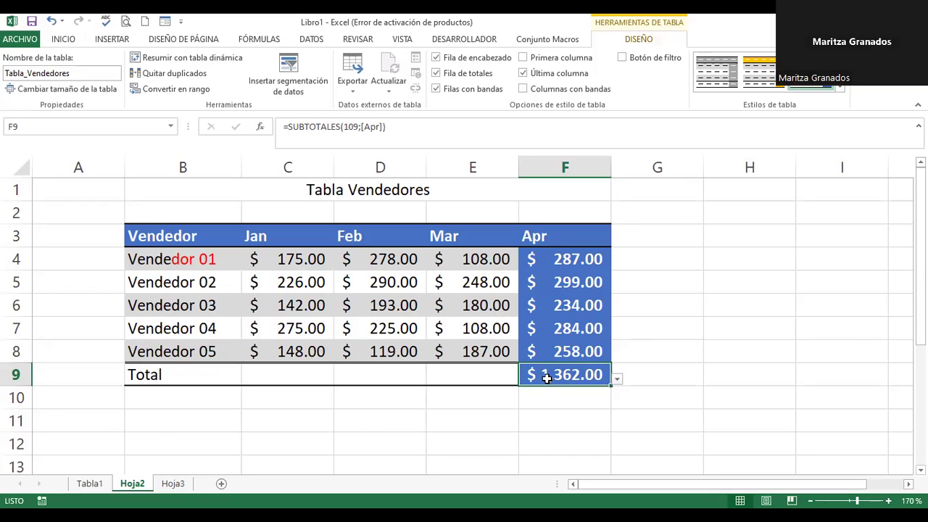
{"action": "left_click", "coordinate": [432, 440]}
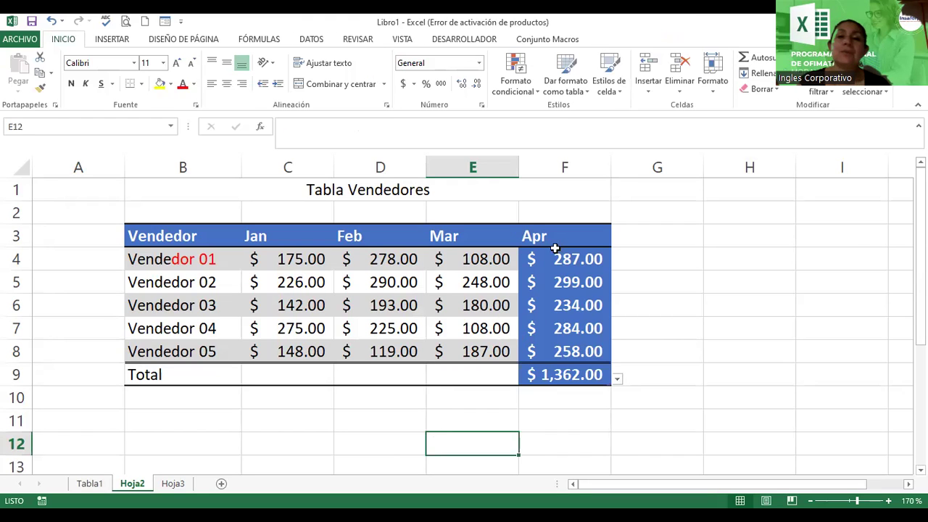
- Apply a gold medium style to Tabla Vendedores, then select the Apr cells F4:F9
{"action": "left_click_drag", "start_coordinate": [354, 303], "coordinate": [332, 297]}
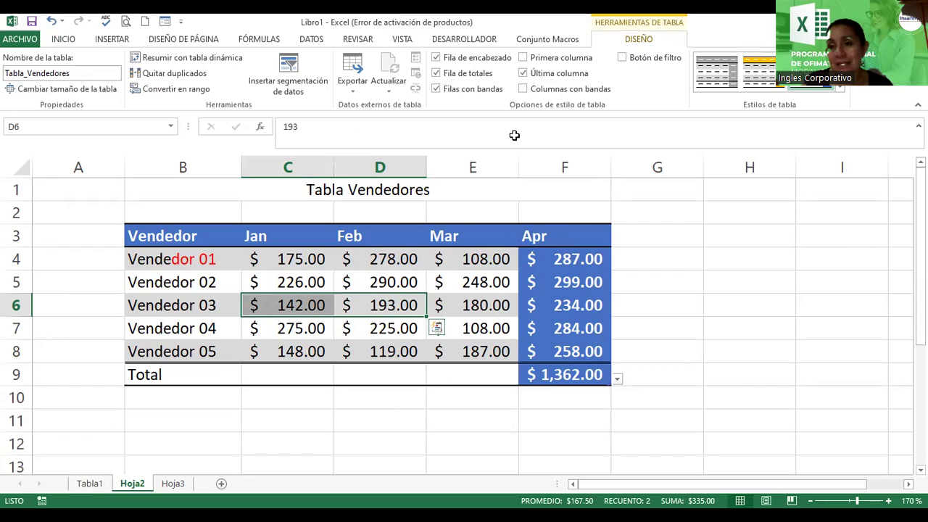
{"action": "left_click", "coordinate": [839, 89]}
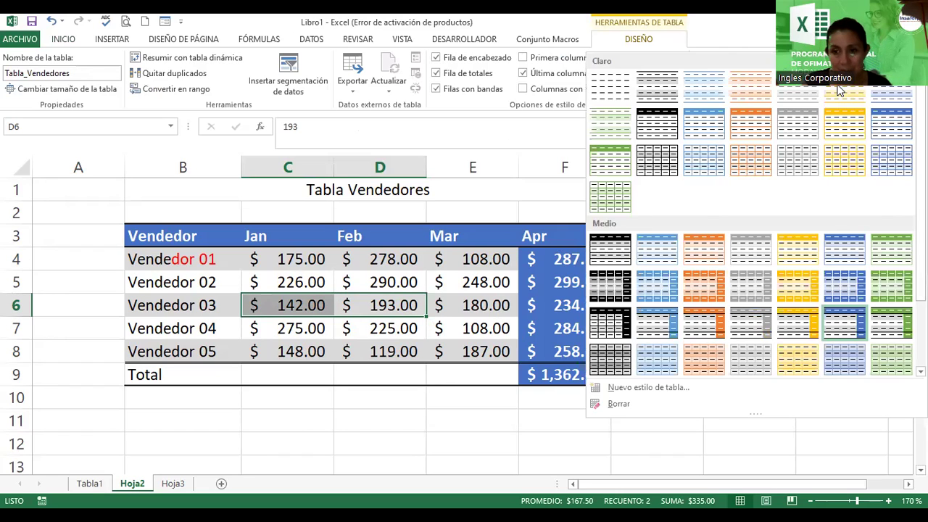
{"action": "left_click", "coordinate": [779, 313]}
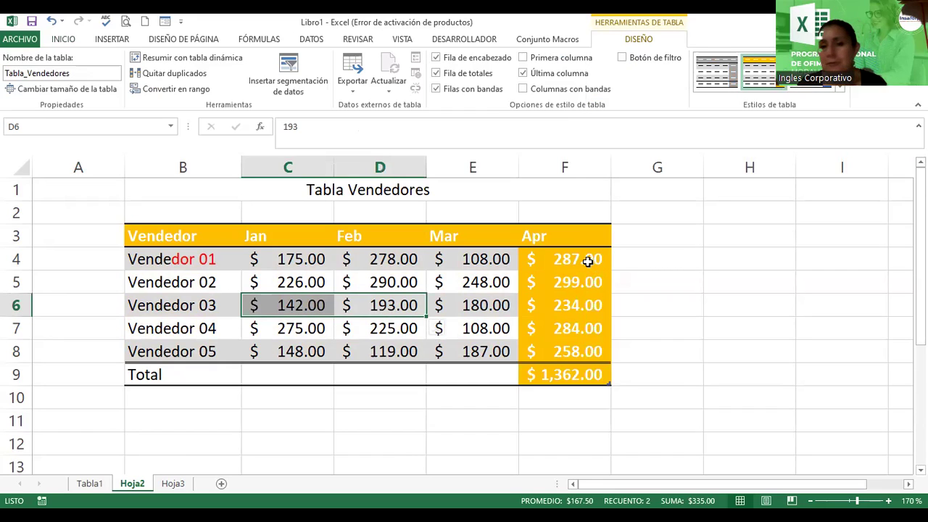
{"action": "left_click", "coordinate": [587, 261]}
{"action": "left_click_drag", "start_coordinate": [587, 261], "coordinate": [586, 382]}
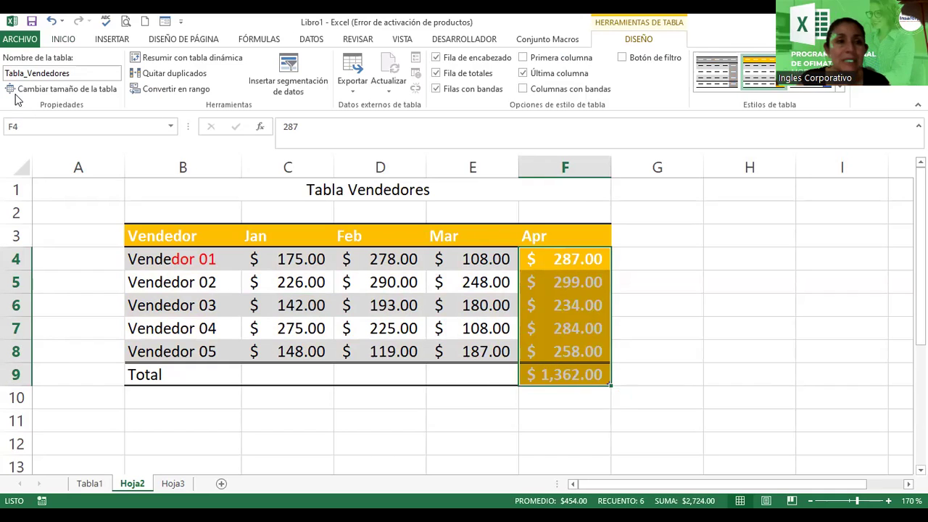
- Color the Apr values and total in F4:F9 red, then select the whole table B3:F9
{"action": "left_click", "coordinate": [62, 39]}
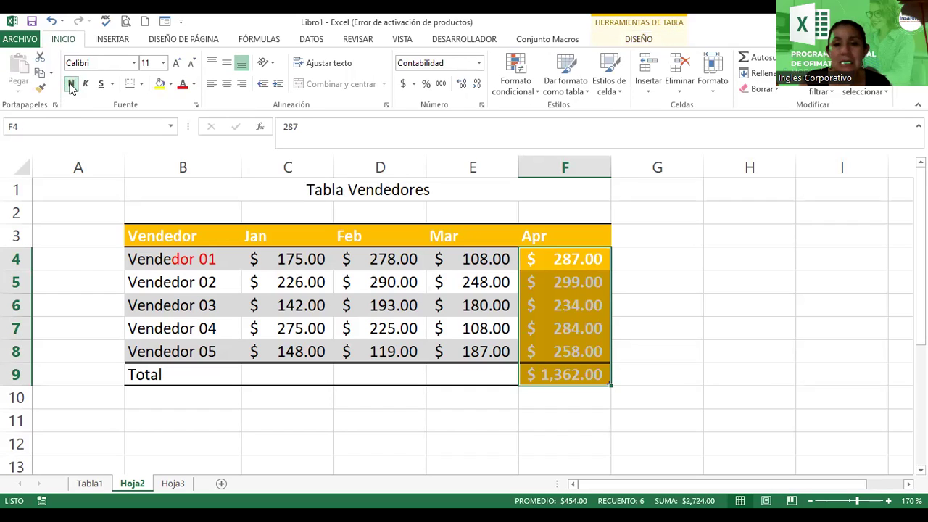
{"action": "left_click", "coordinate": [182, 85]}
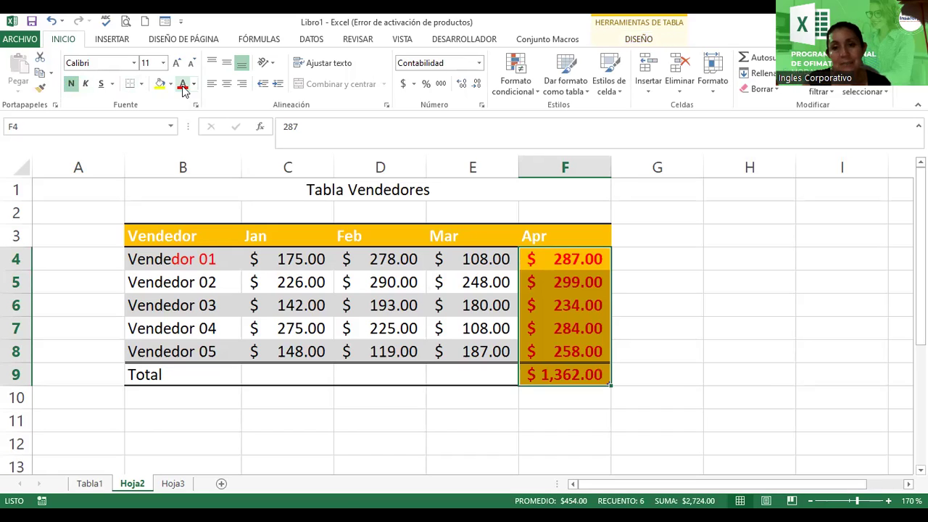
{"action": "left_click", "coordinate": [208, 286]}
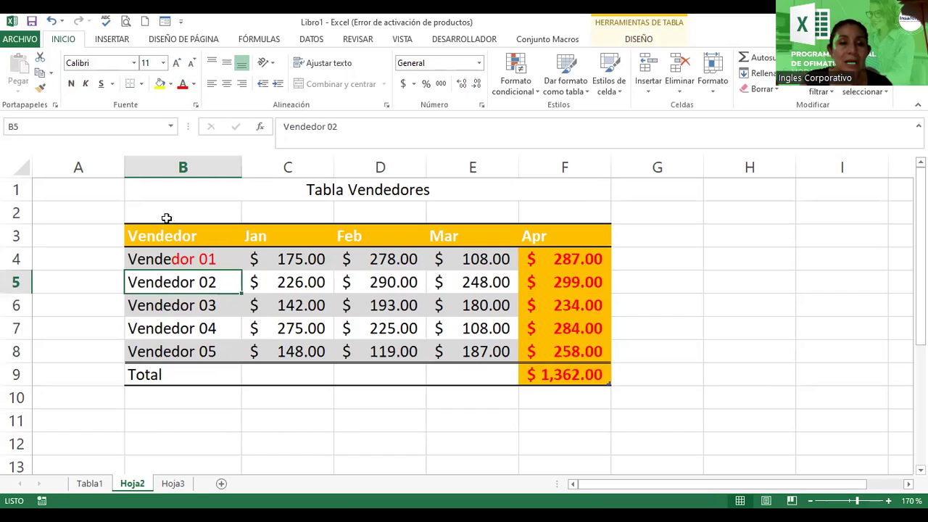
{"action": "left_click", "coordinate": [164, 233]}
{"action": "left_click_drag", "start_coordinate": [245, 234], "coordinate": [542, 362]}
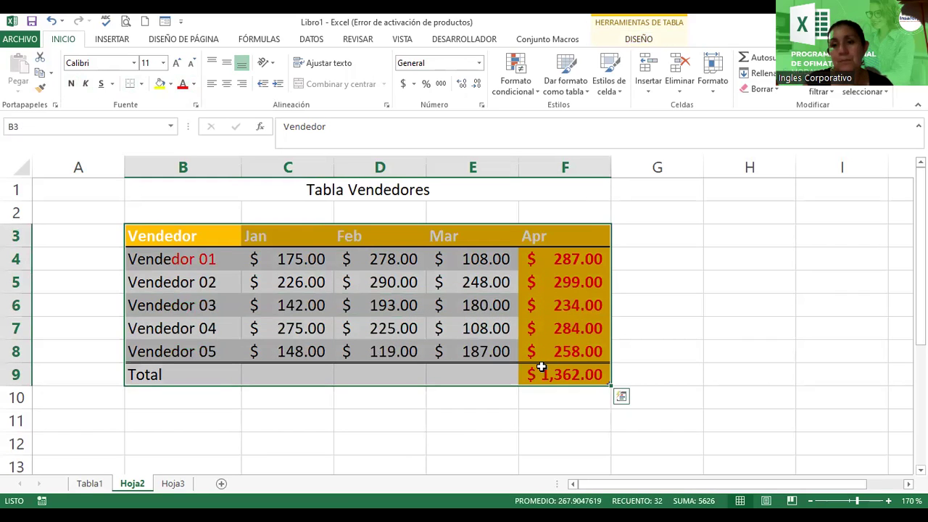
- Clear all formatting from Tabla Vendedores (B3:F9), leaving plain numbers like 1362
{"action": "left_click", "coordinate": [776, 89]}
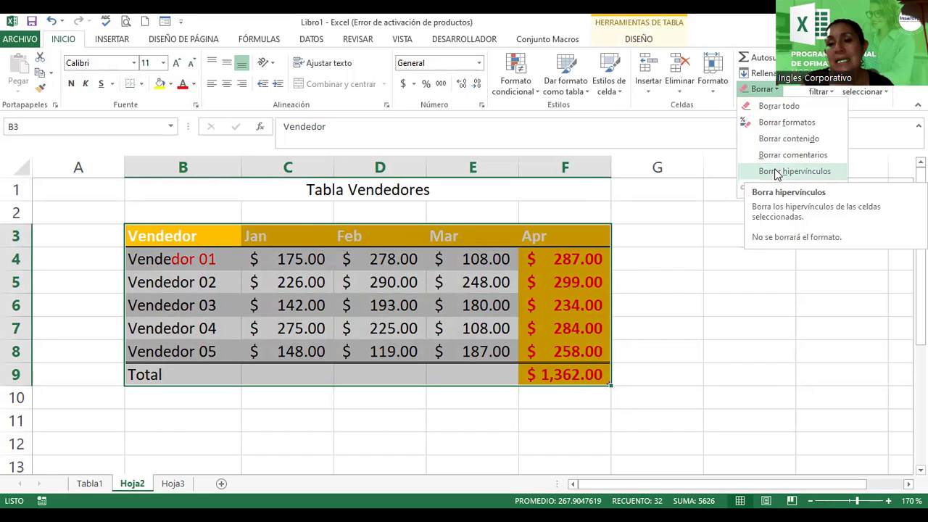
{"action": "left_click", "coordinate": [769, 123]}
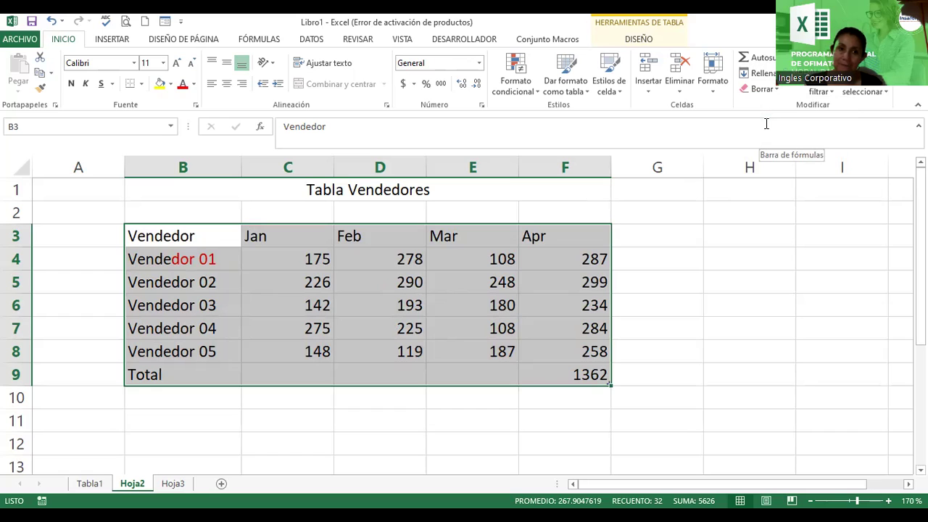
{"action": "left_click", "coordinate": [670, 306]}
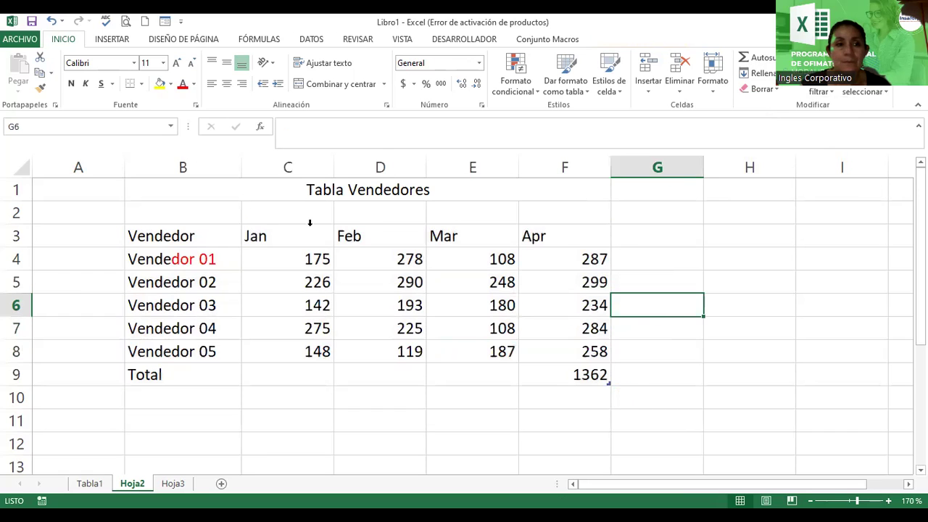
- Select Tabla_Vendedores from the Name Box, after visiting Tabla_Periodos, and open the Borrar clearing options
{"action": "left_click", "coordinate": [171, 127]}
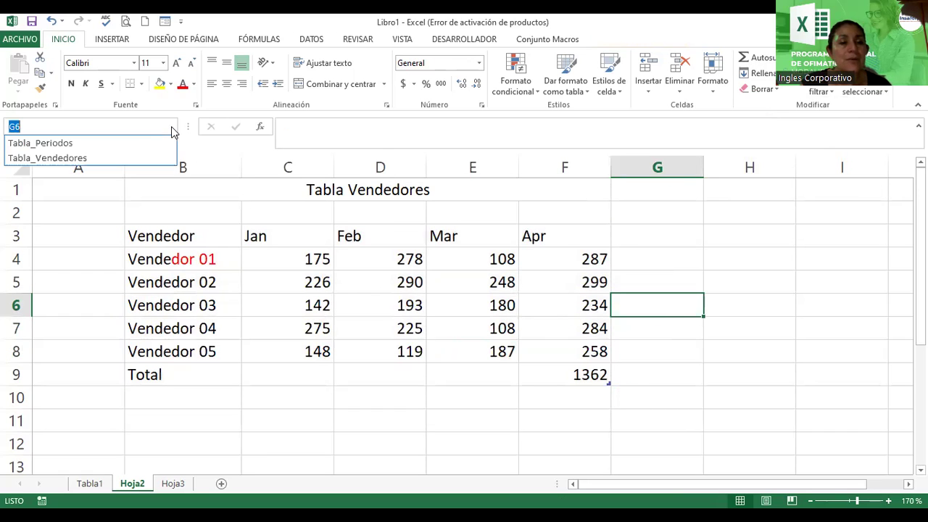
{"action": "left_click", "coordinate": [61, 147]}
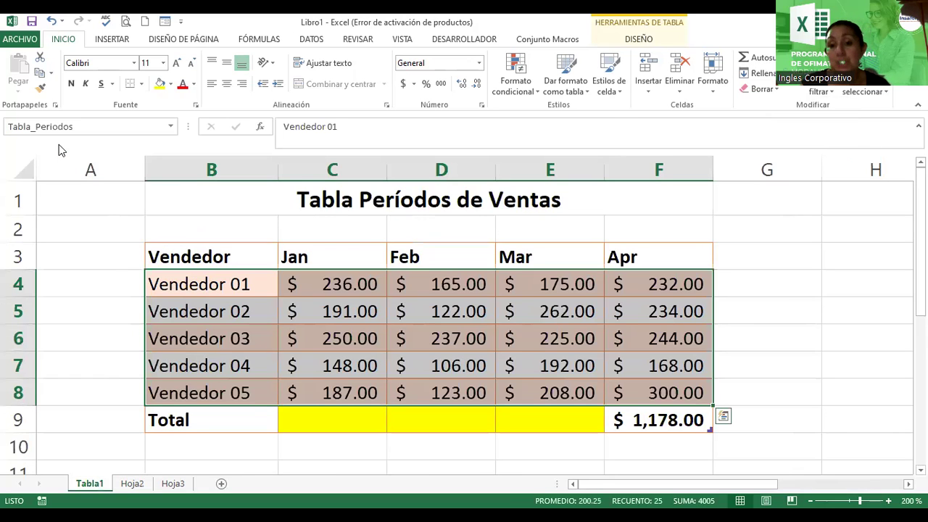
{"action": "left_click", "coordinate": [172, 127]}
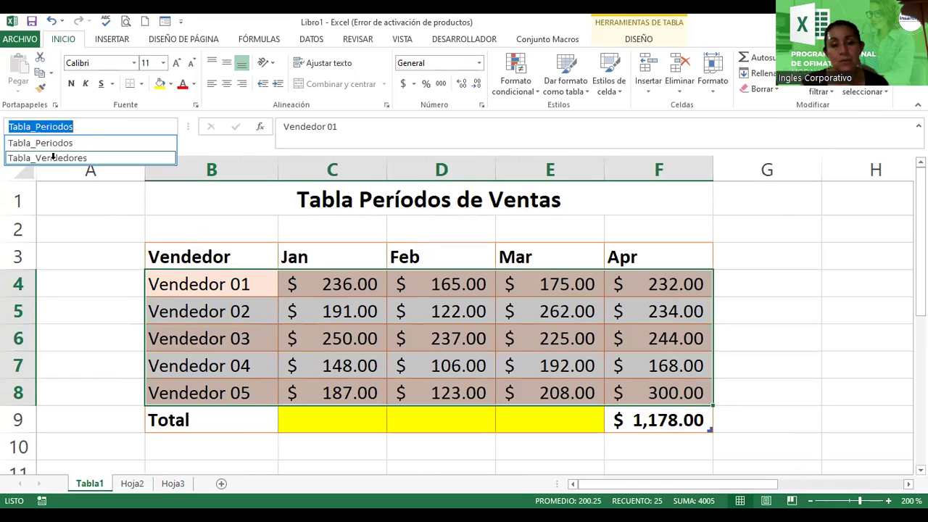
{"action": "left_click", "coordinate": [53, 155]}
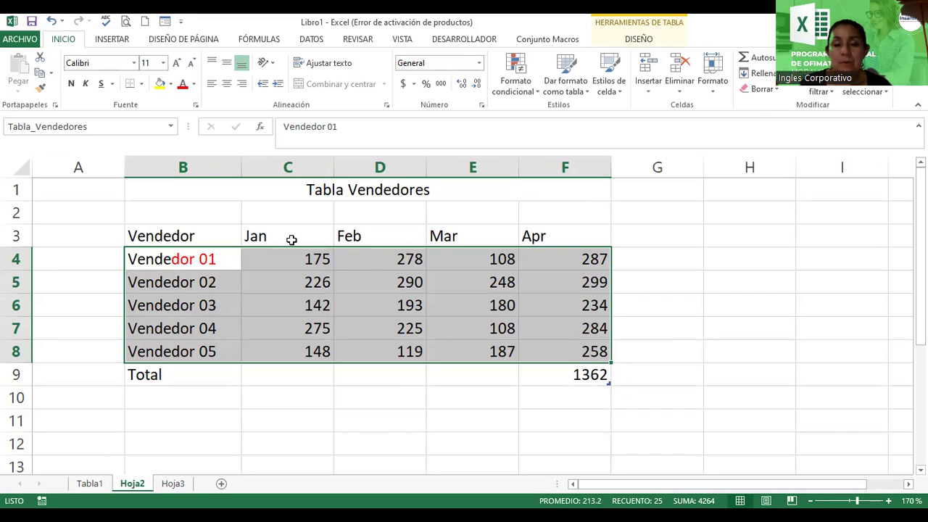
{"action": "left_click", "coordinate": [777, 93]}
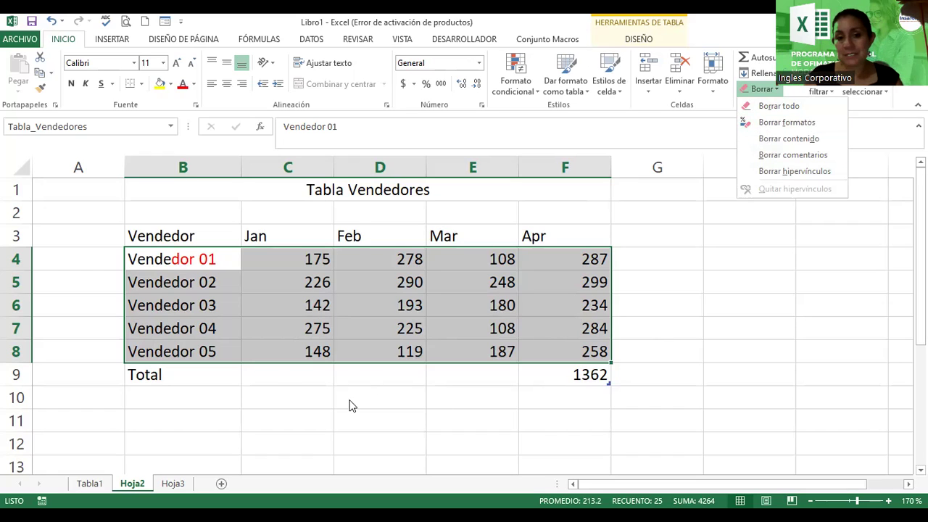
- Add Codigo and Nombre headers in H8:I8 and fill code 1020 down H9:H11
{"action": "left_click", "coordinate": [599, 300]}
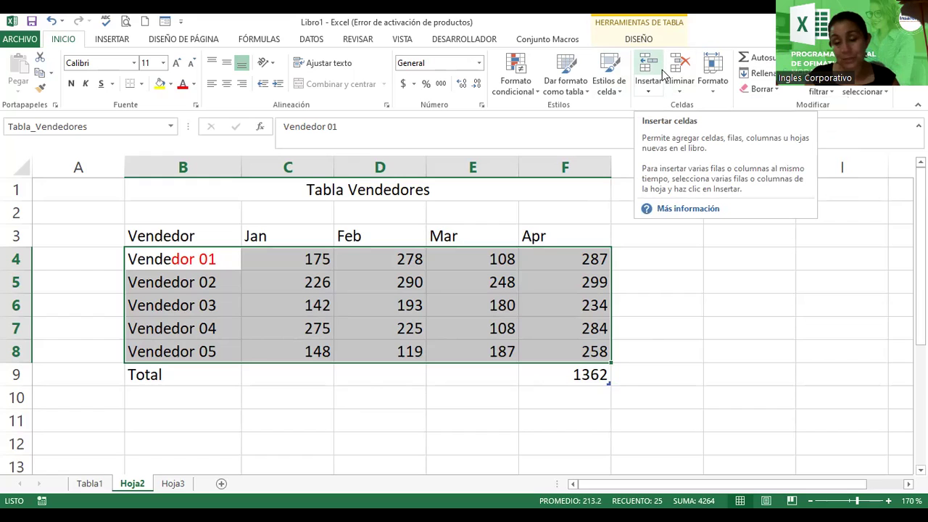
{"action": "left_click", "coordinate": [734, 352]}
{"action": "type", "text": "Codigo"}
{"action": "key", "text": "Tab"}
{"action": "type", "text": "Nombre"}
{"action": "key", "text": "Return"}
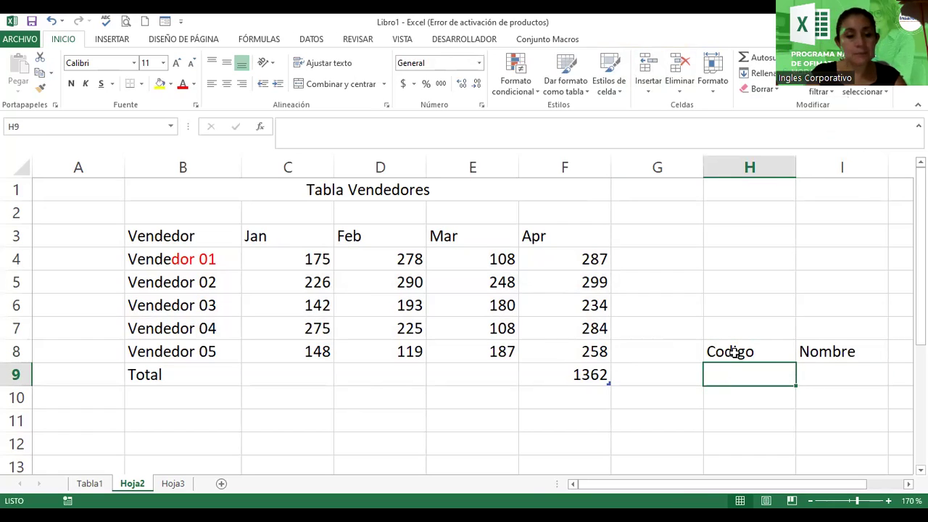
{"action": "type", "text": "1020"}
{"action": "key", "text": "Return"}
{"action": "left_click", "coordinate": [738, 366]}
{"action": "left_click_drag", "start_coordinate": [795, 386], "coordinate": [793, 426]}
- Enter three first names in I9:I11 and select the whole list H8:I11
{"action": "left_click", "coordinate": [837, 375]}
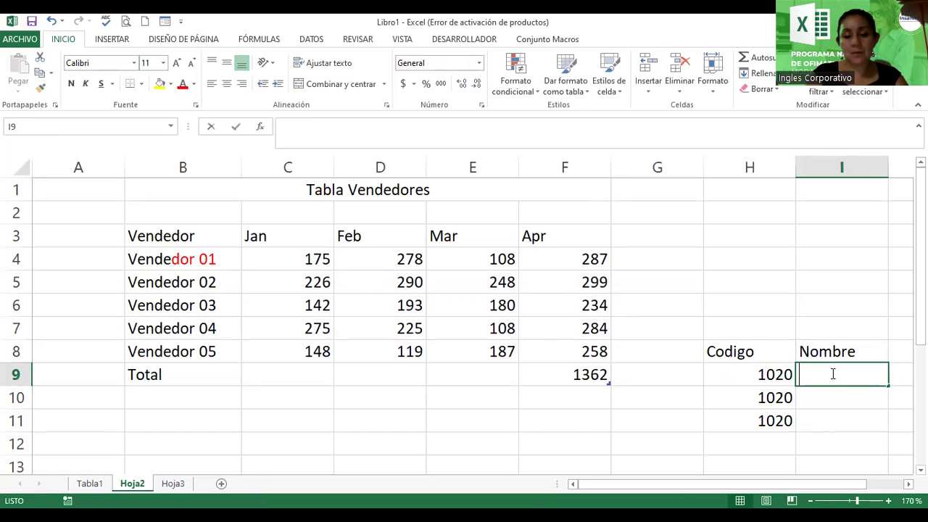
{"action": "type", "text": "Camila"}
{"action": "key", "text": "Return"}
{"action": "type", "text": "Ana"}
{"action": "key", "text": "Return"}
{"action": "type", "text": "Luis"}
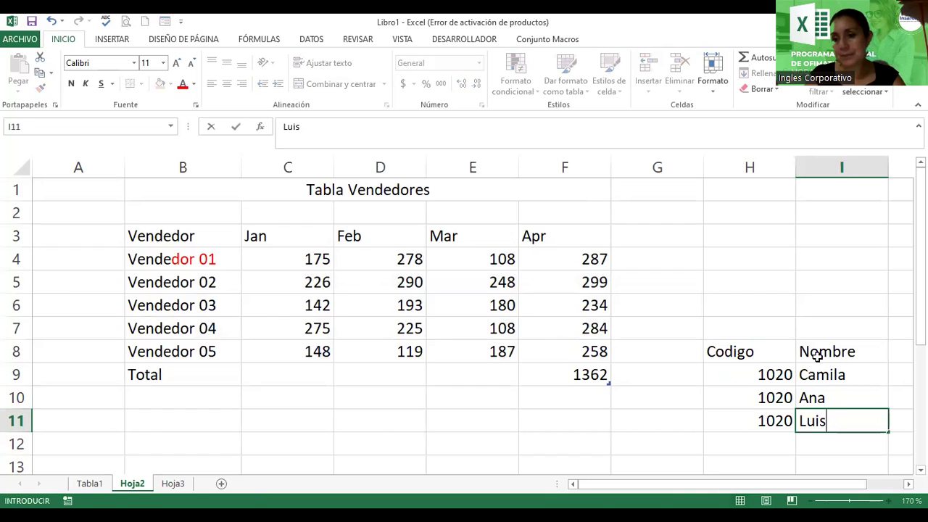
{"action": "left_click_drag", "start_coordinate": [770, 352], "coordinate": [848, 411]}
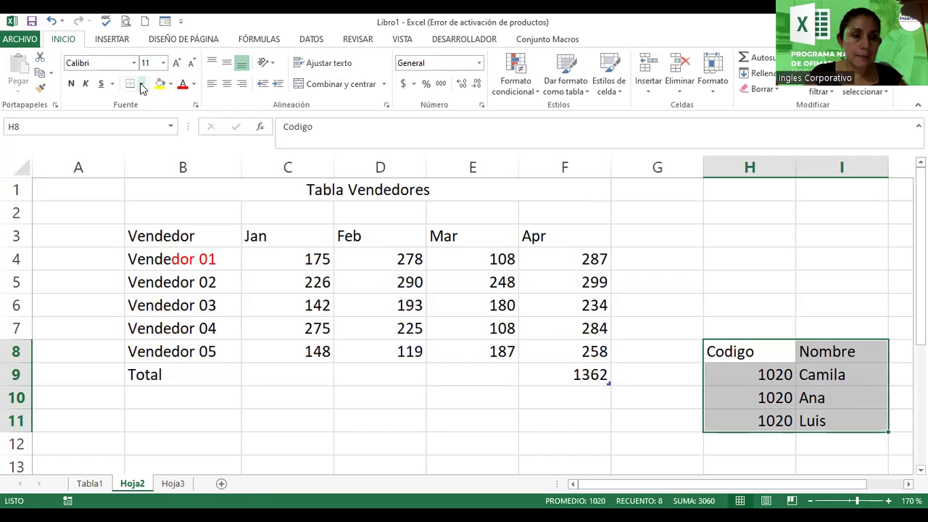
{"action": "left_click", "coordinate": [141, 84]}
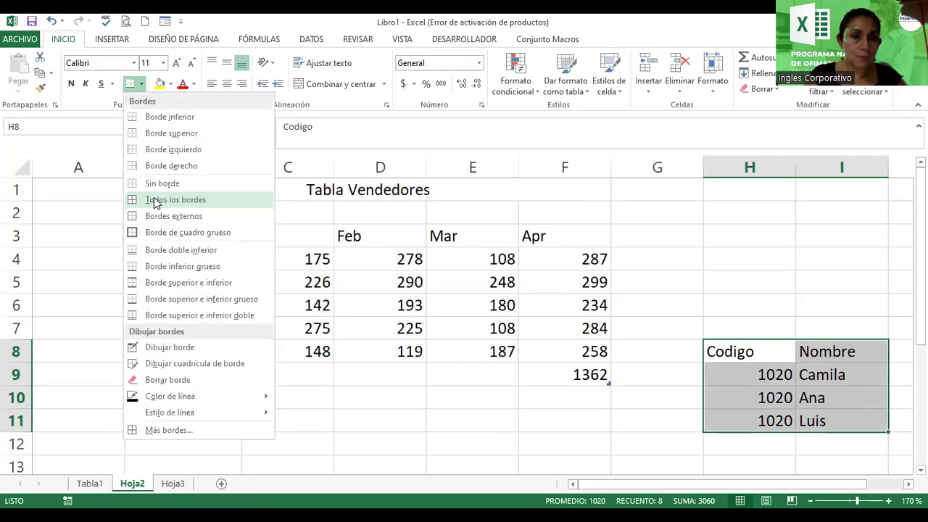
{"action": "left_click", "coordinate": [154, 203]}
{"action": "left_click", "coordinate": [141, 84]}
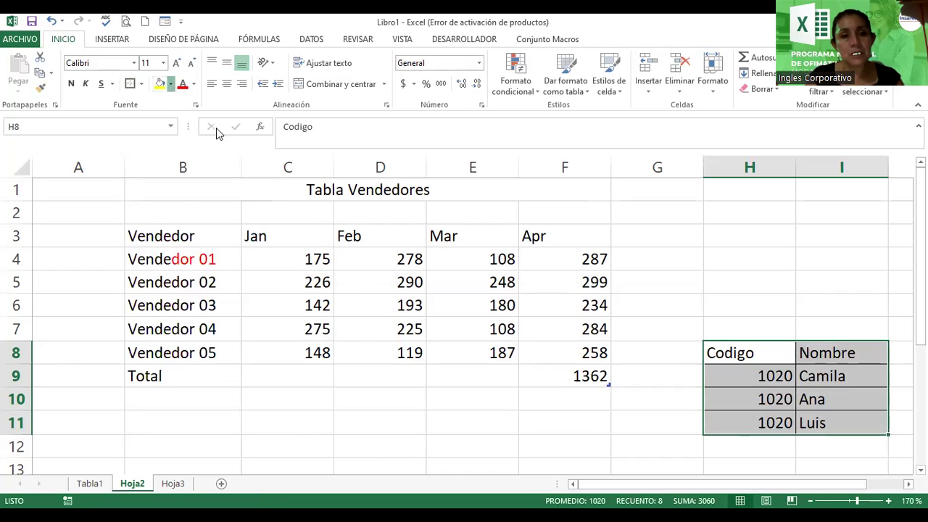
{"action": "left_click", "coordinate": [170, 84]}
{"action": "left_click", "coordinate": [240, 140]}
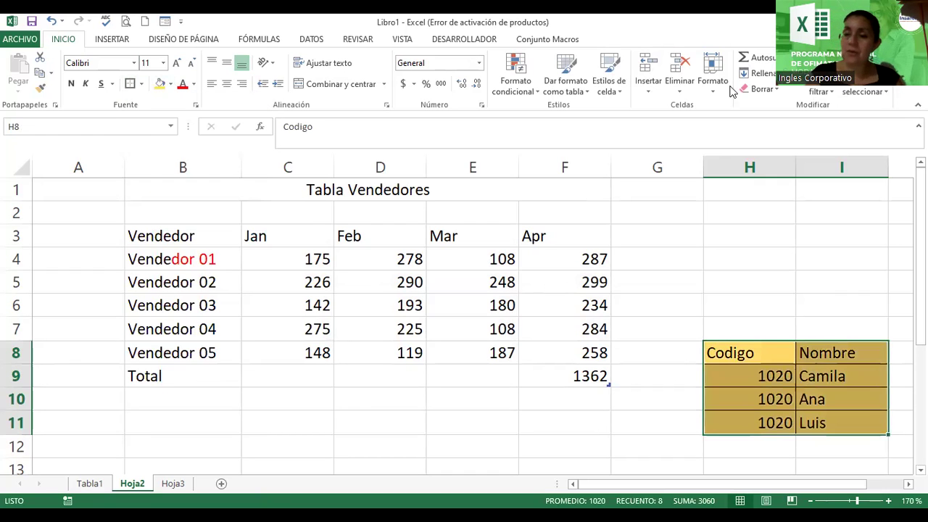
{"action": "left_click", "coordinate": [774, 89]}
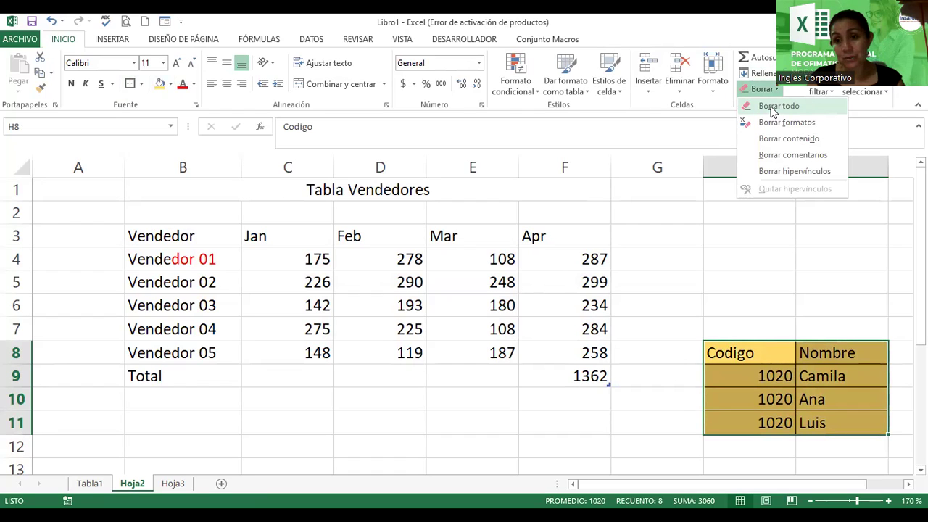
{"action": "left_click", "coordinate": [774, 110]}
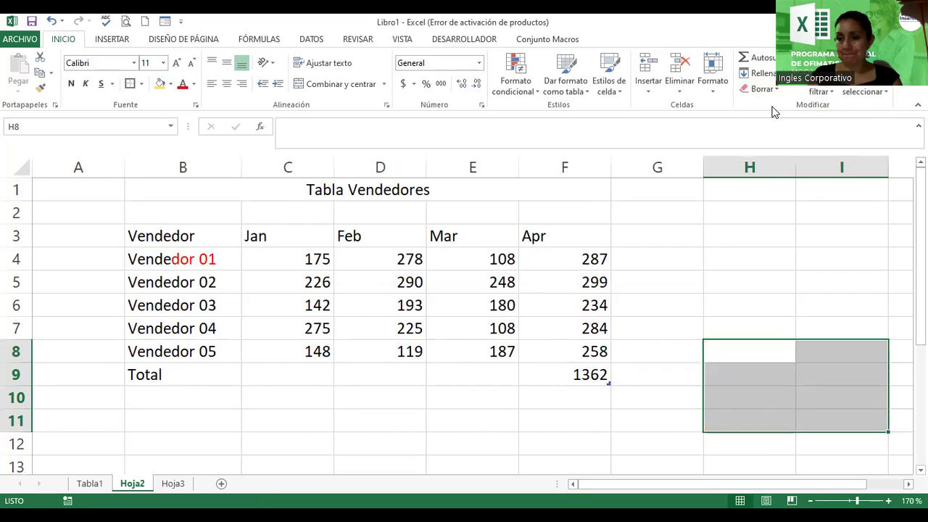
{"action": "key", "text": "ctrl+z"}
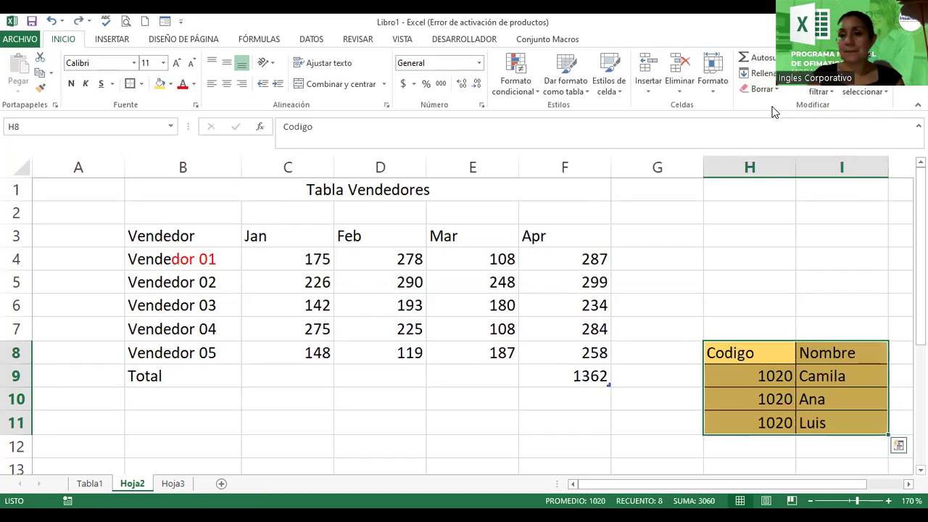
{"action": "left_click", "coordinate": [773, 90]}
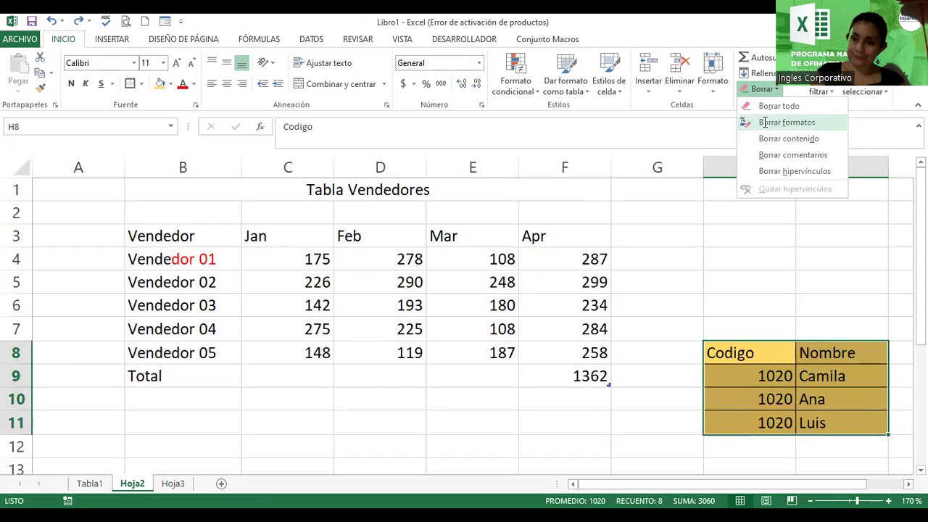
{"action": "left_click", "coordinate": [764, 124]}
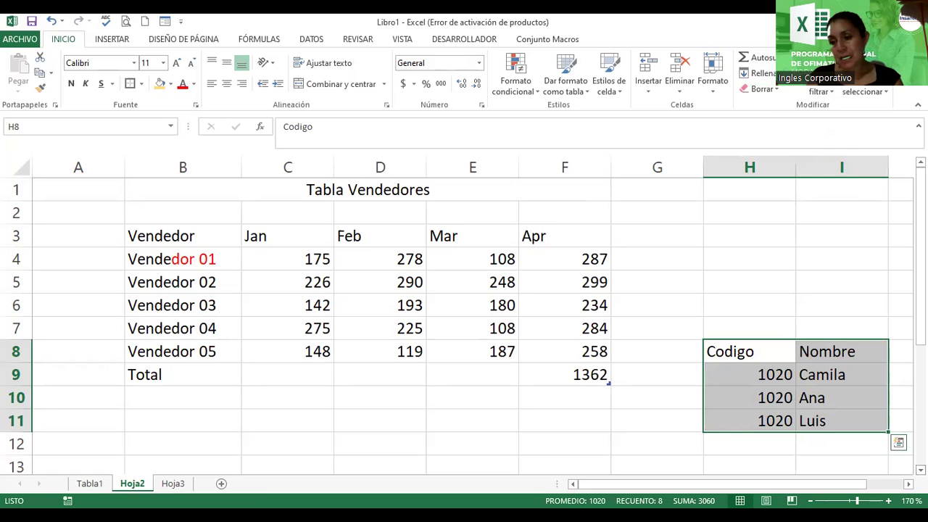
- Dismiss the paste options marker and switch to the Tabla1 sheet with Tabla Períodos de Ventas
{"action": "scroll", "coordinate": [464, 326], "scroll_direction": "down", "scroll_amount": 2}
{"action": "scroll", "coordinate": [464, 326], "scroll_direction": "right", "scroll_amount": 1}
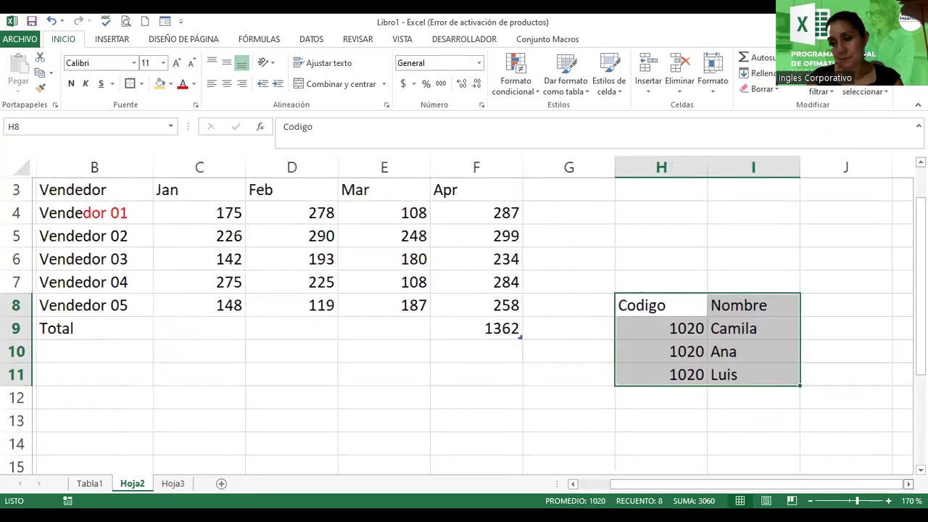
{"action": "scroll", "coordinate": [464, 326], "scroll_direction": "right", "scroll_amount": 2}
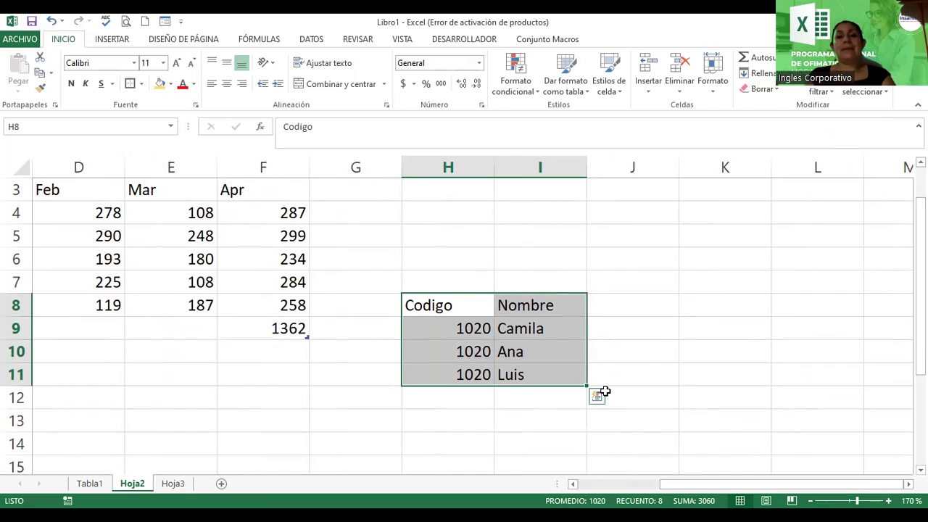
{"action": "key", "text": "Escape"}
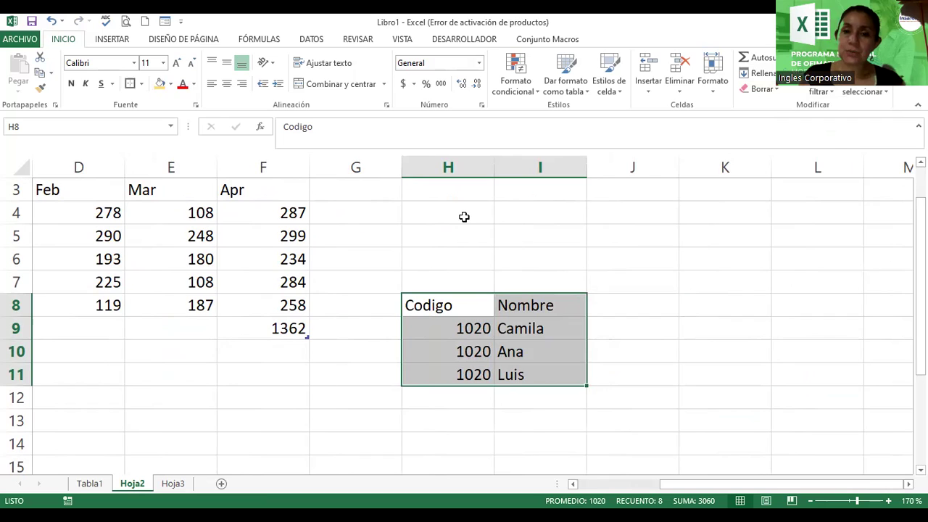
{"action": "left_click", "coordinate": [90, 483]}
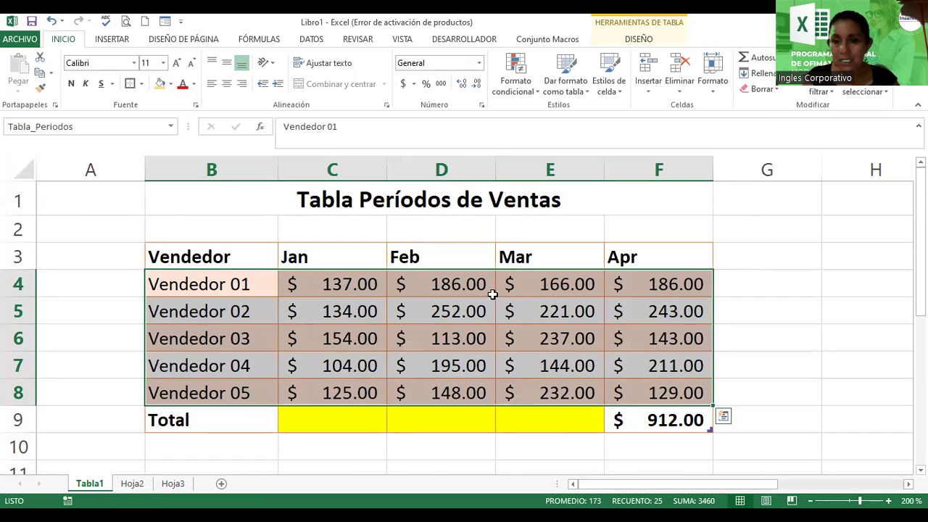